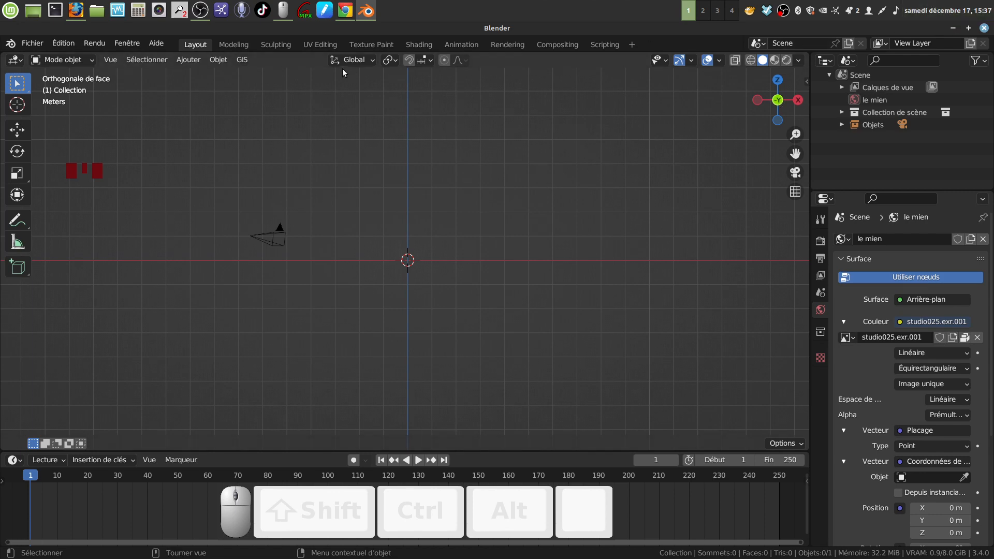
# Step: Minimize Blender, open the téléc folder on the desktop and view the enfant.png image
pyautogui.click(953, 28)
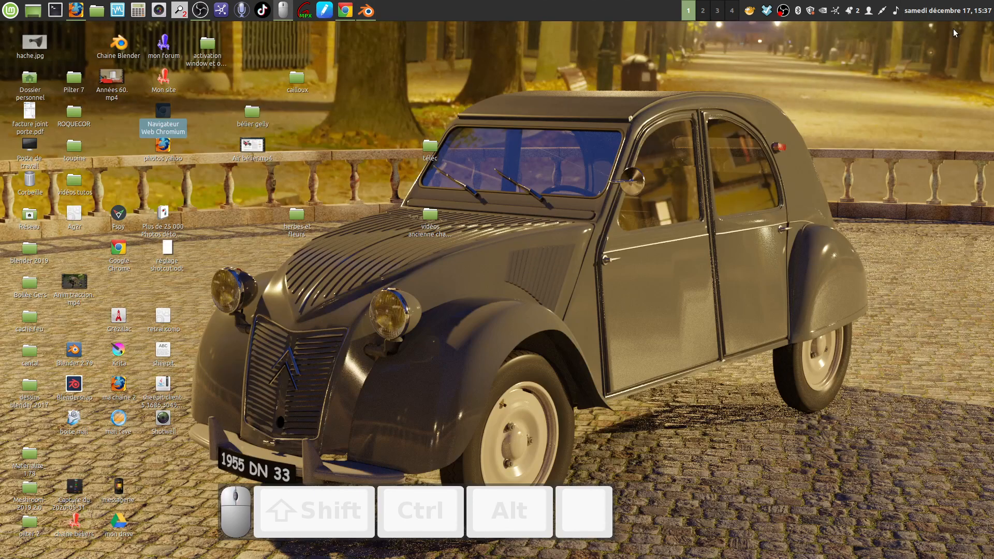
pyautogui.click(373, 157)
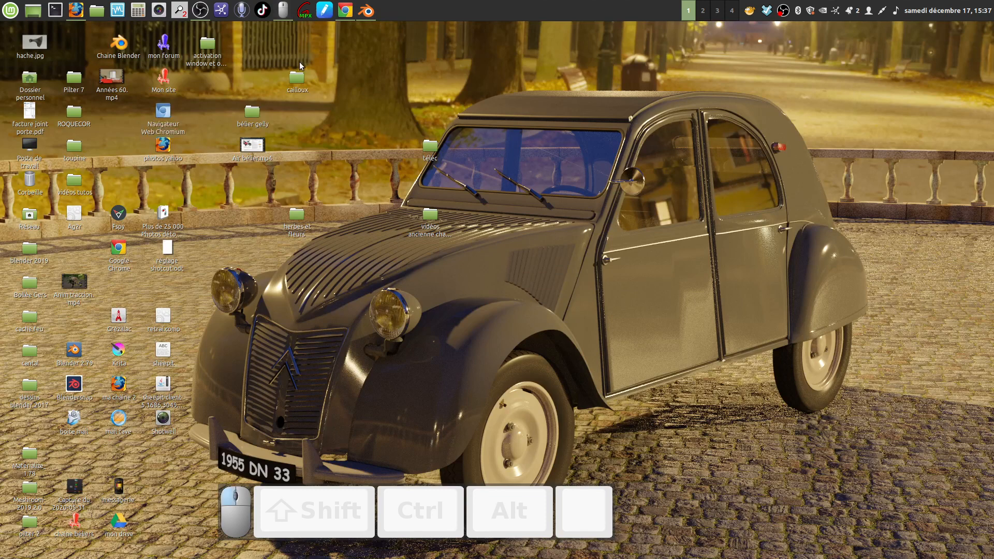
pyautogui.click(431, 145)
pyautogui.doubleClick(430, 147)
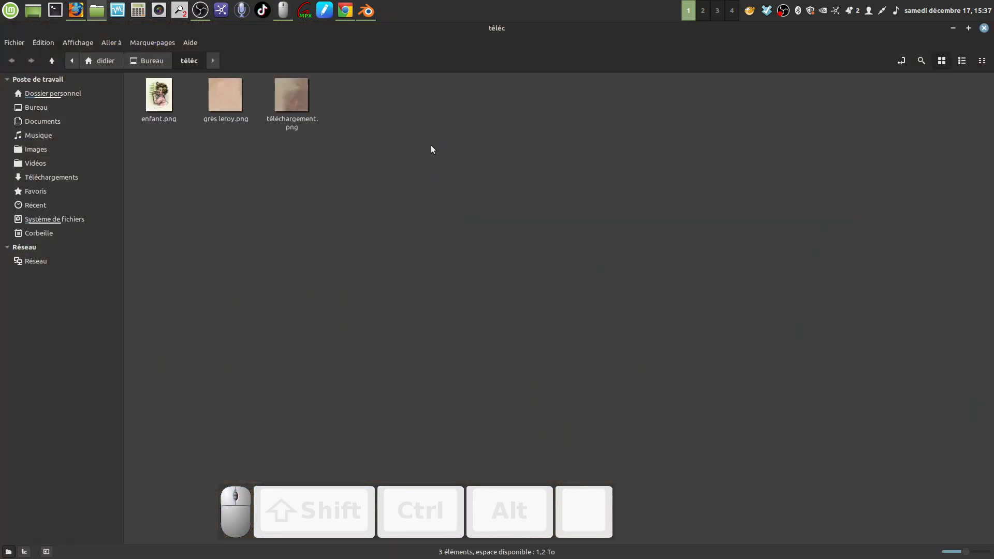
pyautogui.doubleClick(158, 100)
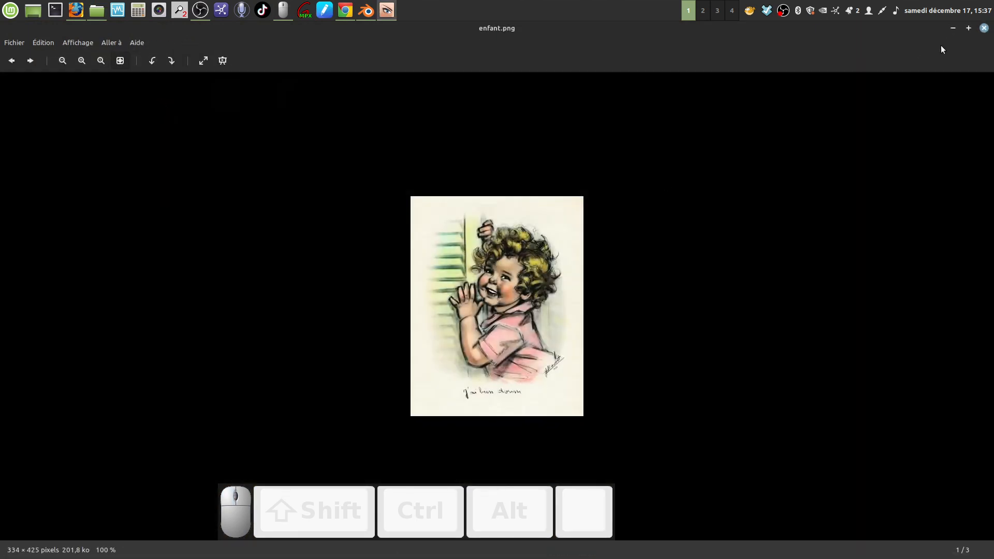
pyautogui.click(984, 29)
# Step: Open enfant.png from the téléc folder in the GIMP image editor
pyautogui.rightClick(160, 94)
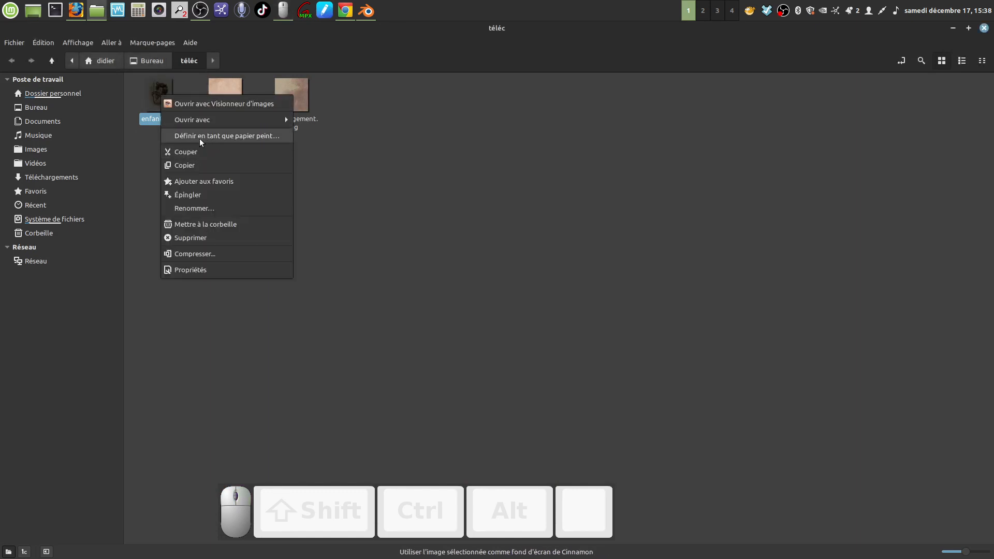
pyautogui.moveTo(200, 119)
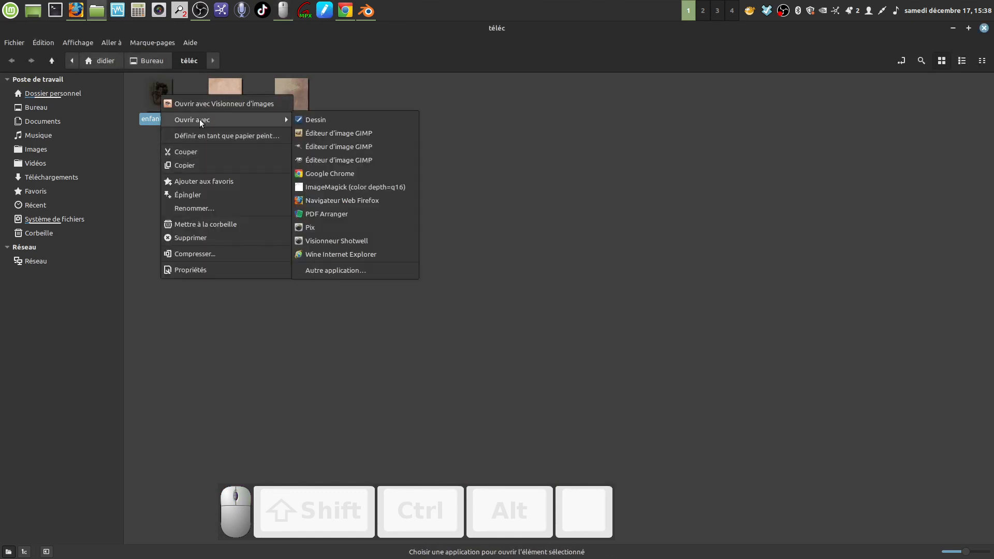
pyautogui.click(344, 133)
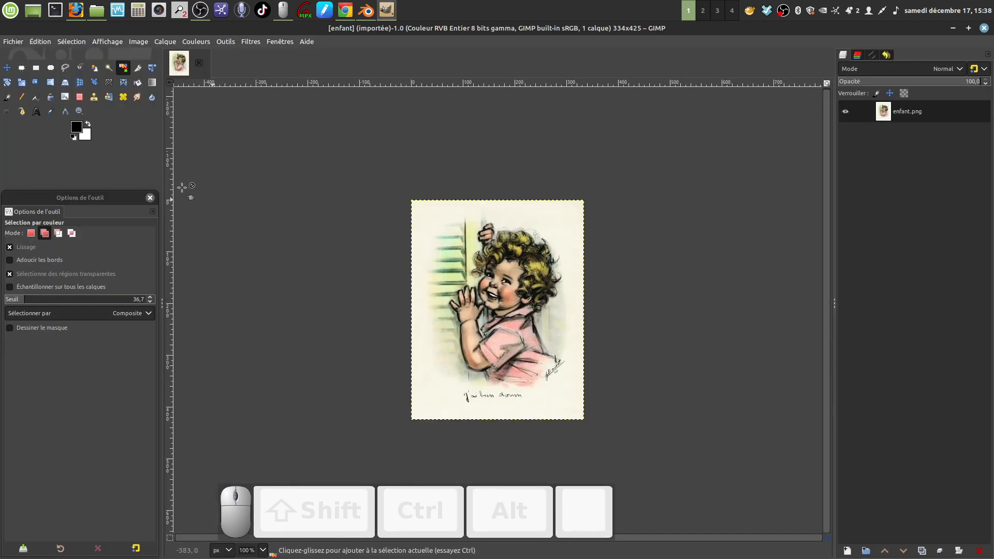
# Step: Erase the handwritten caption below the child with the Clone tool, sampling the blank paper near the image's lower-left corner
pyautogui.click(94, 97)
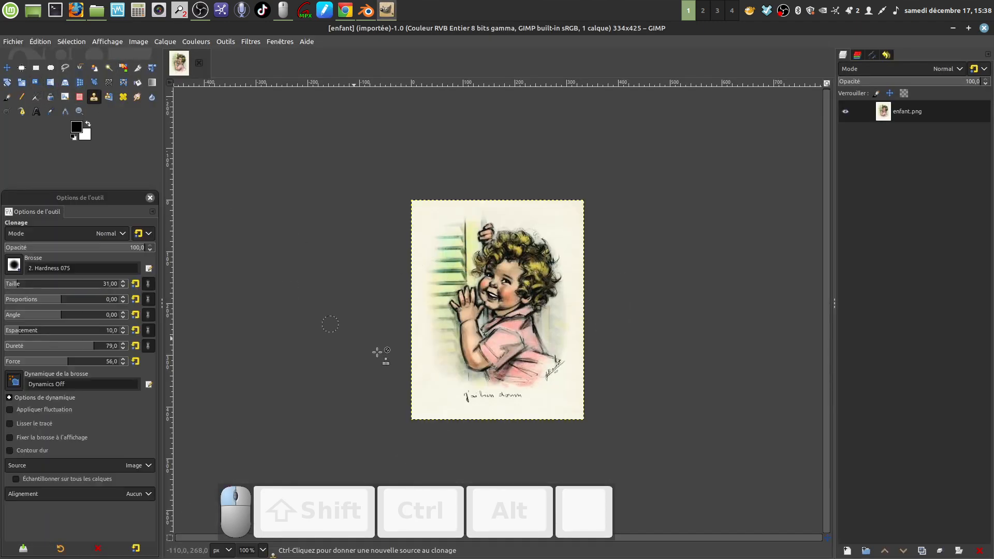
pyautogui.keyDown('ctrl'); pyautogui.click(425, 403); pyautogui.keyUp('ctrl')
pyautogui.moveTo(472, 397); pyautogui.dragTo(508, 401)
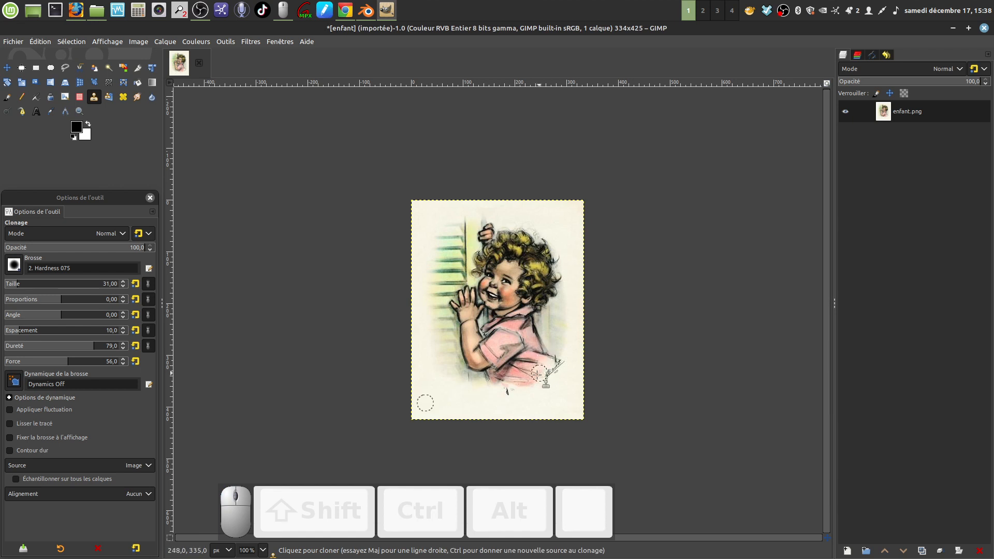
pyautogui.click(506, 399)
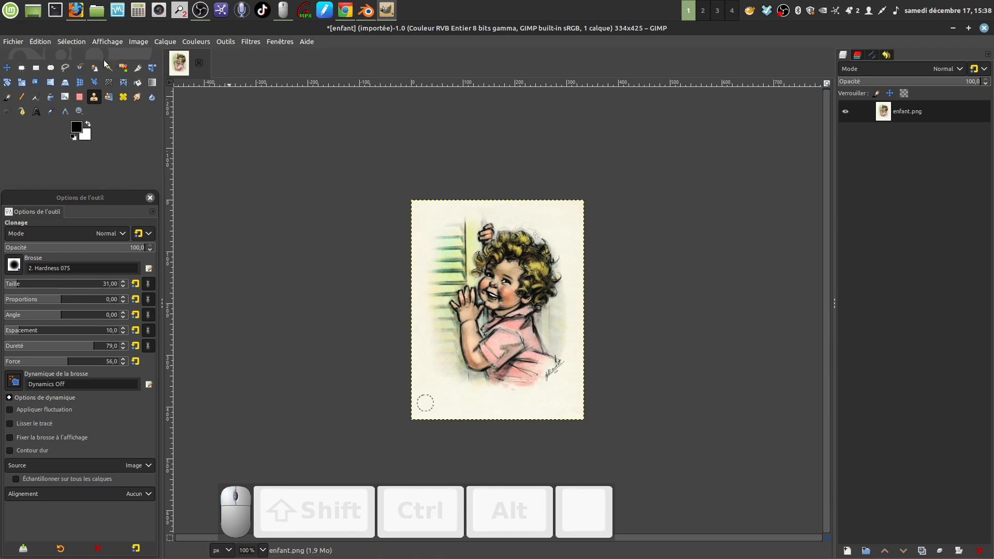
# Step: Overwrite enfant.png with the retouched image and close GIMP
pyautogui.click(13, 41)
pyautogui.click(54, 193)
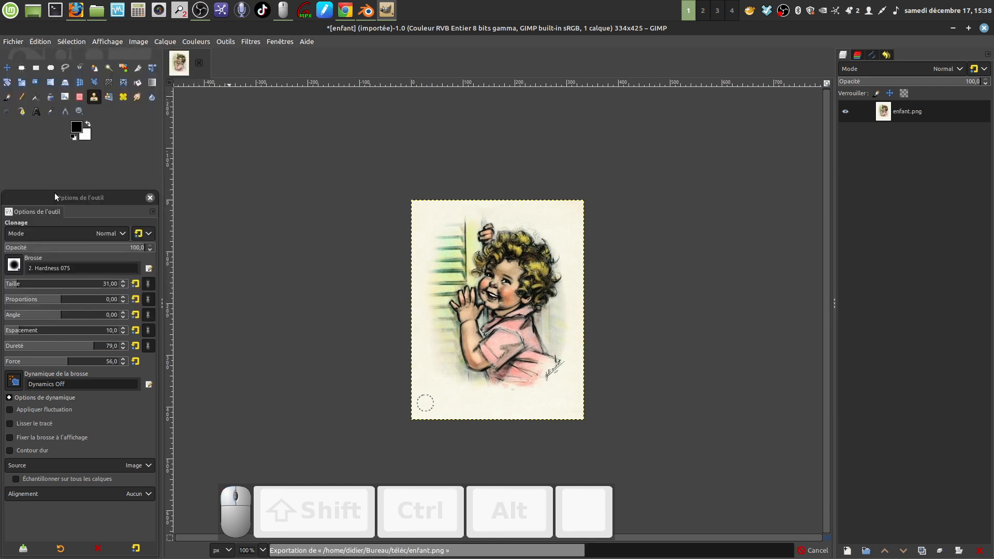
pyautogui.click(983, 28)
pyautogui.click(591, 349)
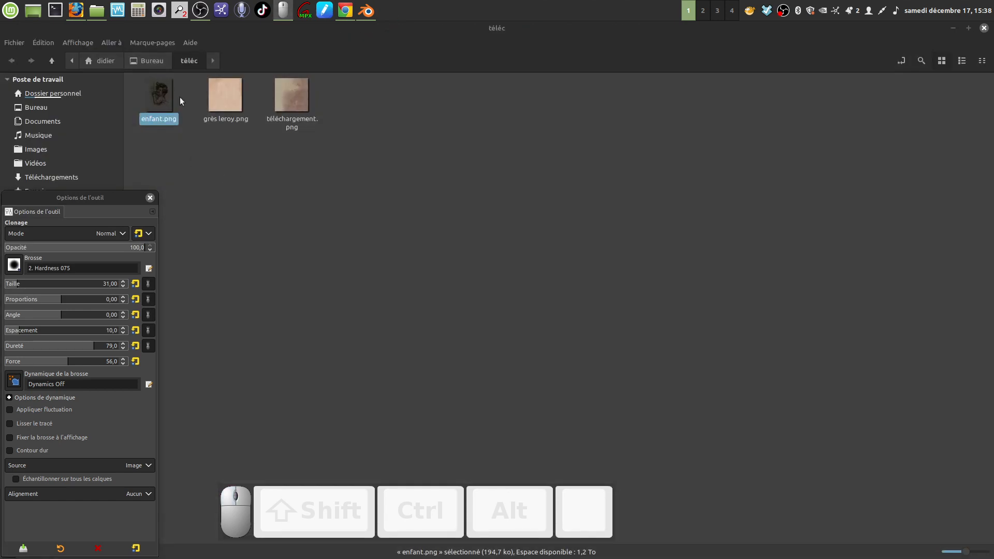
# Step: View the texture images grès leroy.png and téléchargement.png, and close the téléc folder
pyautogui.doubleClick(225, 101)
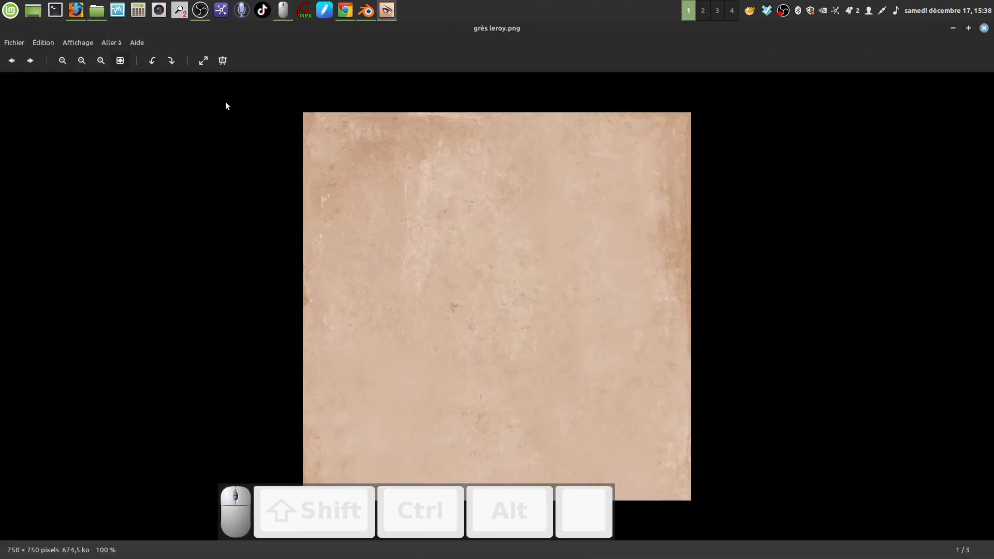
pyautogui.click(984, 28)
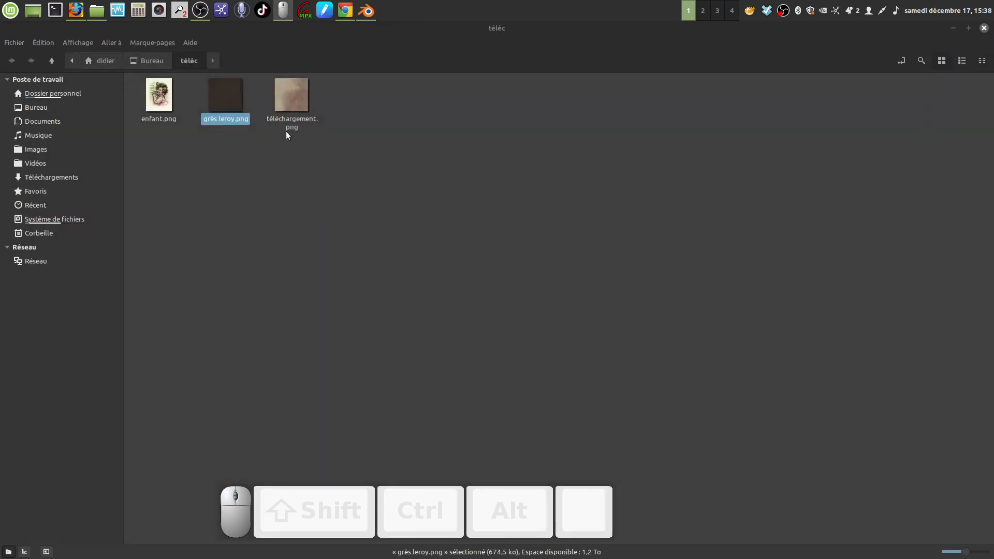
pyautogui.doubleClick(292, 102)
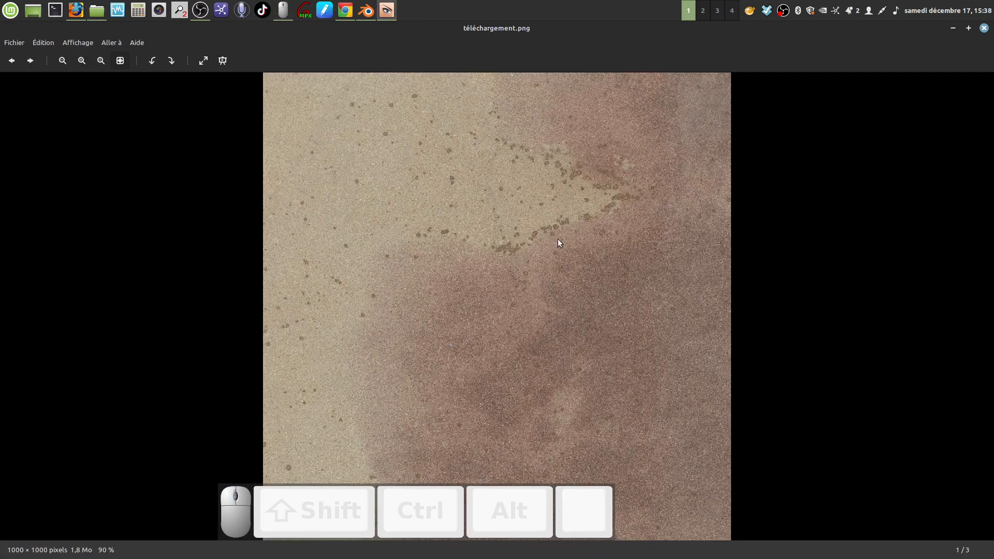
pyautogui.click(984, 28)
pyautogui.click(426, 242)
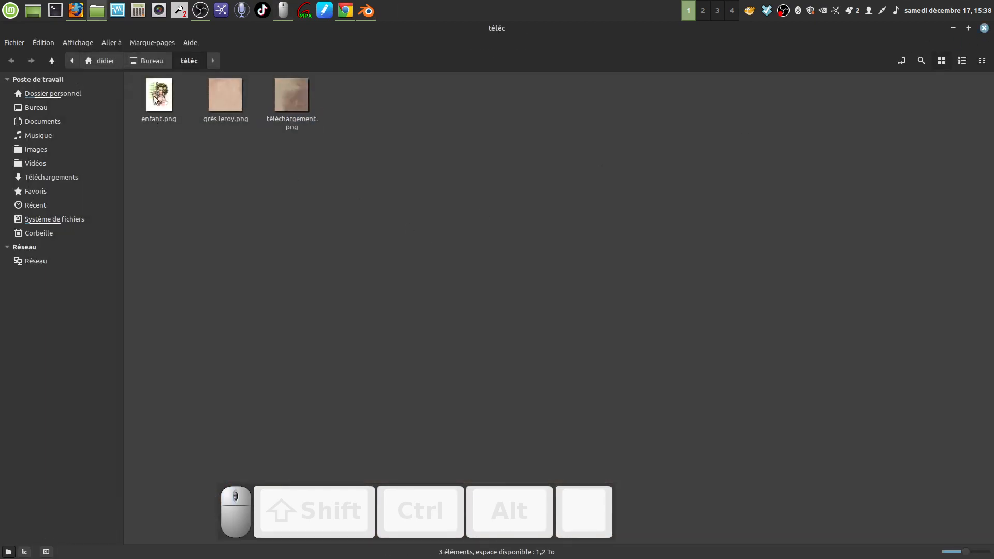
pyautogui.click(984, 28)
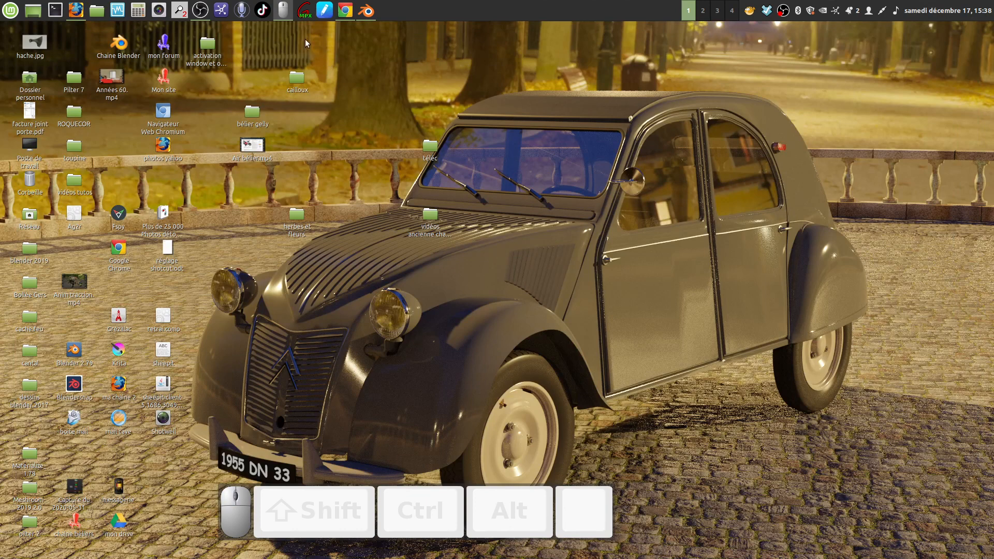
# Step: Switch to Chromium and open the bookmarked Pinterest board of vintage children's images
pyautogui.moveTo(343, 15)
pyautogui.moveTo(443, 551)
pyautogui.click(399, 547)
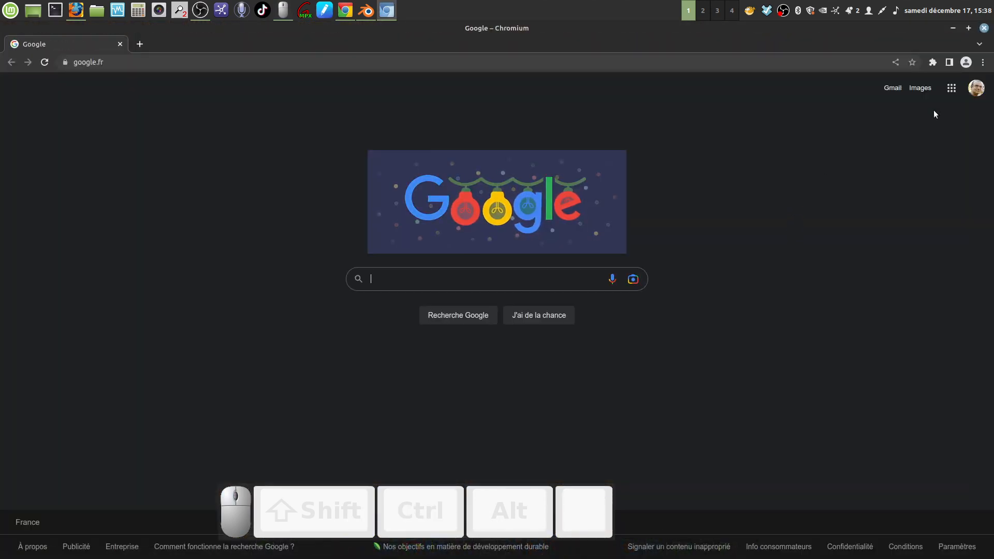
pyautogui.click(982, 63)
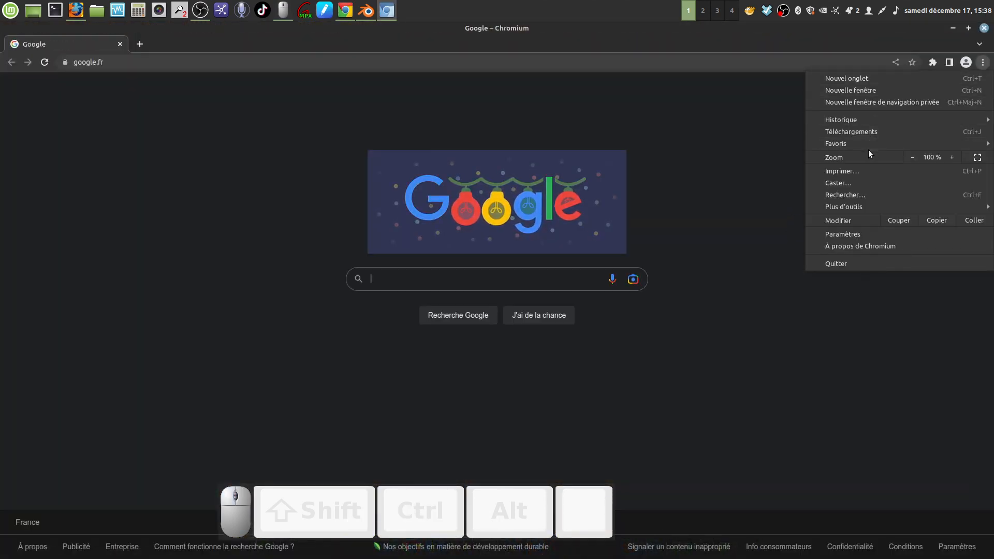
pyautogui.moveTo(858, 144)
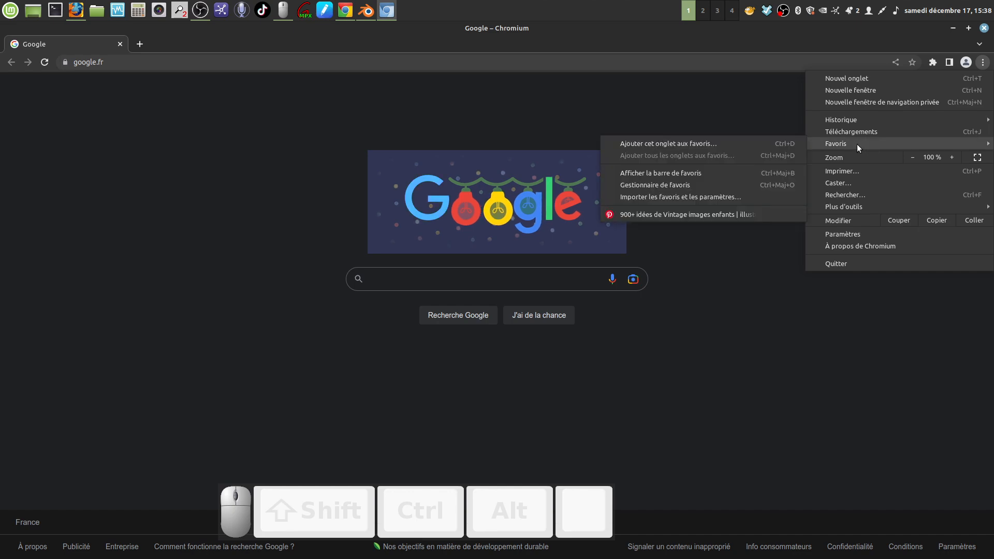
pyautogui.click(710, 214)
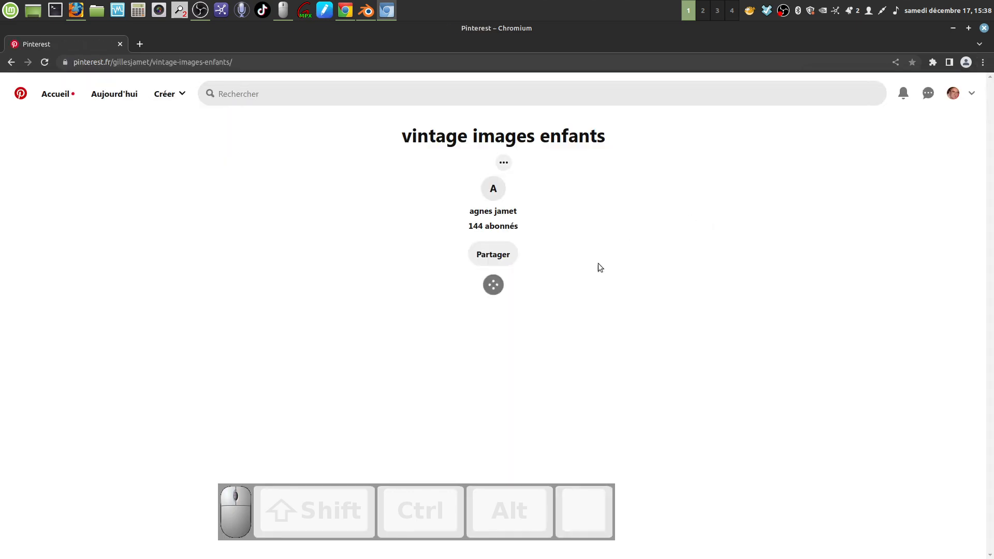
# Step: Browse the vintage postcards on the Pinterest board for a suitable child illustration
pyautogui.scroll(-1, 673, 252)
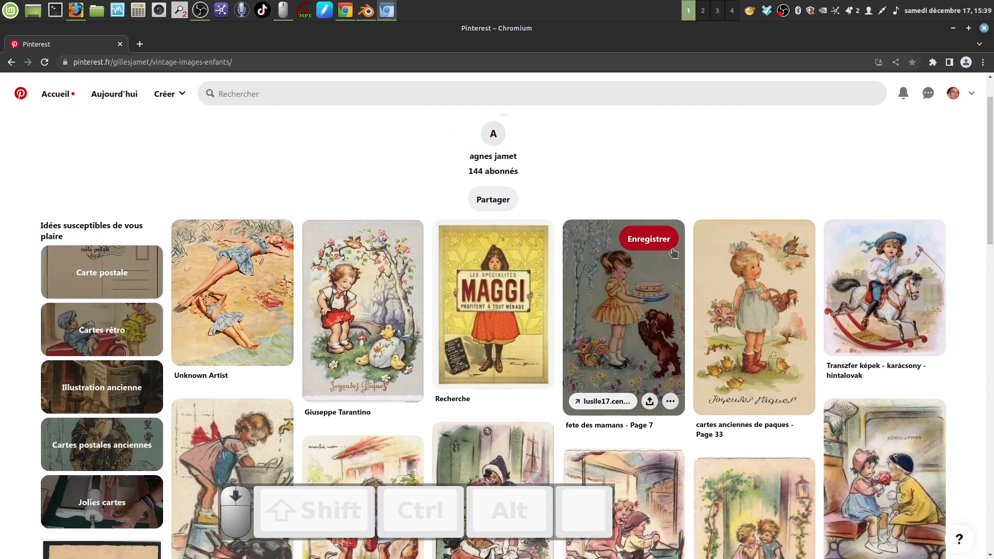
pyautogui.scroll(-6, 673, 253)
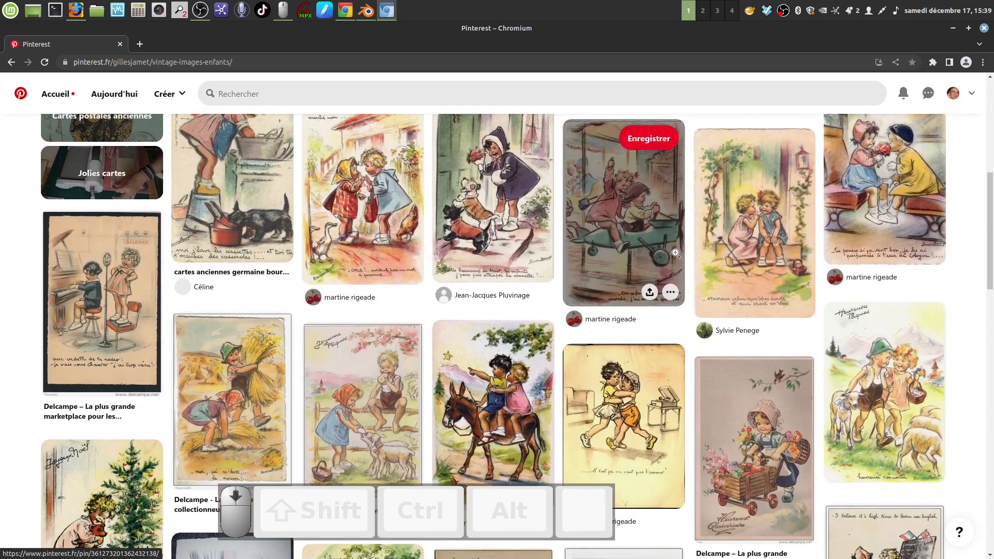
pyautogui.scroll(-3, 676, 253)
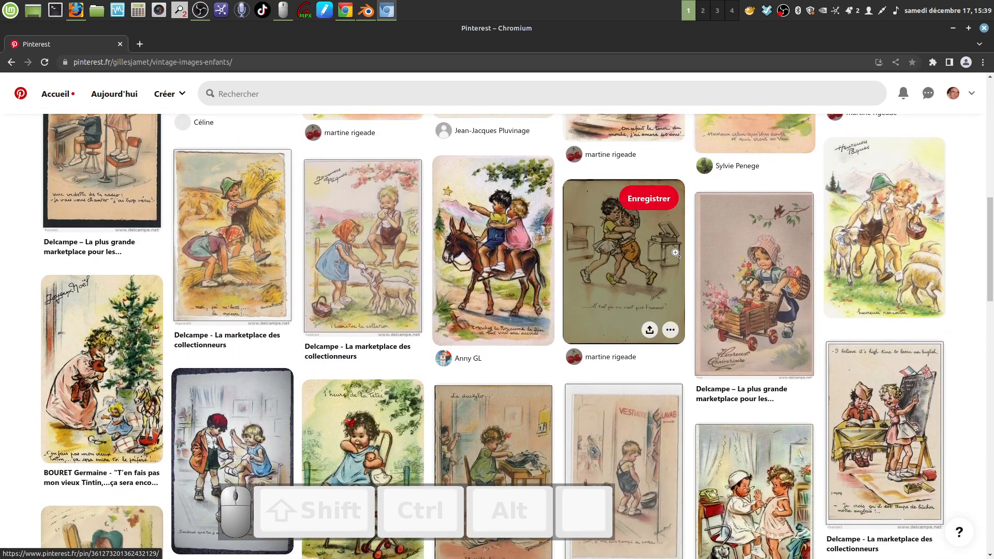
pyautogui.scroll(-1, 675, 253)
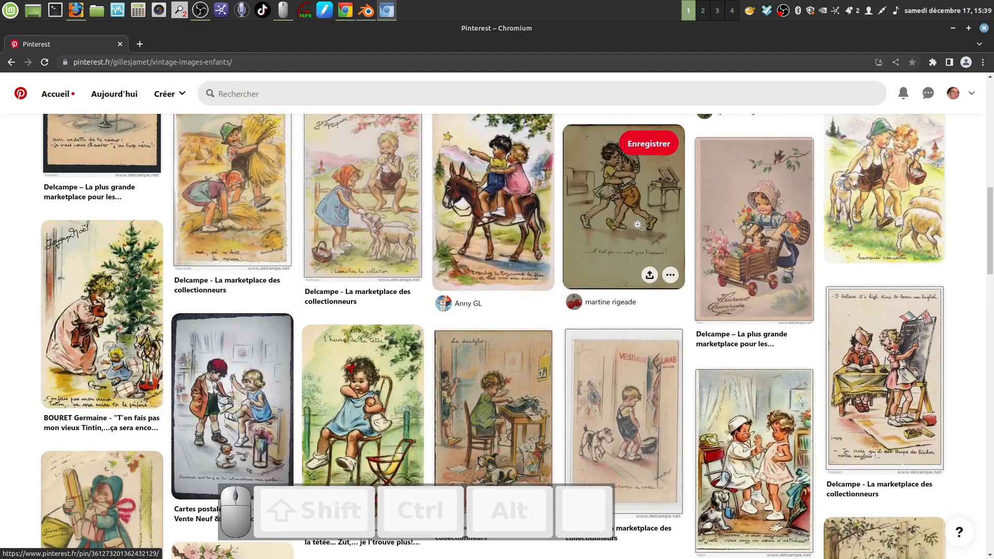
pyautogui.scroll(-2, 638, 225)
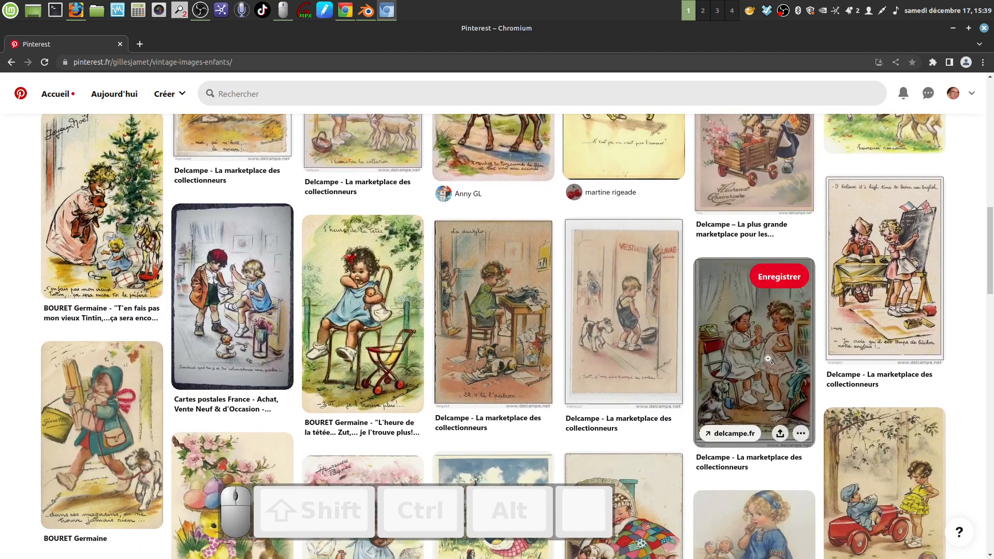
pyautogui.scroll(-1, 779, 337)
pyautogui.scroll(-1, 780, 337)
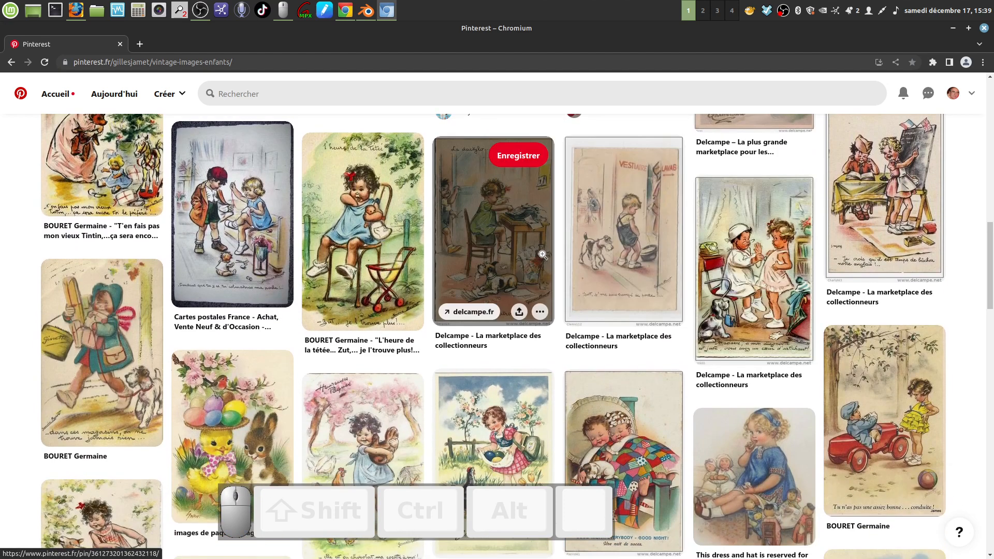
pyautogui.scroll(-3, 693, 431)
pyautogui.scroll(-1, 694, 431)
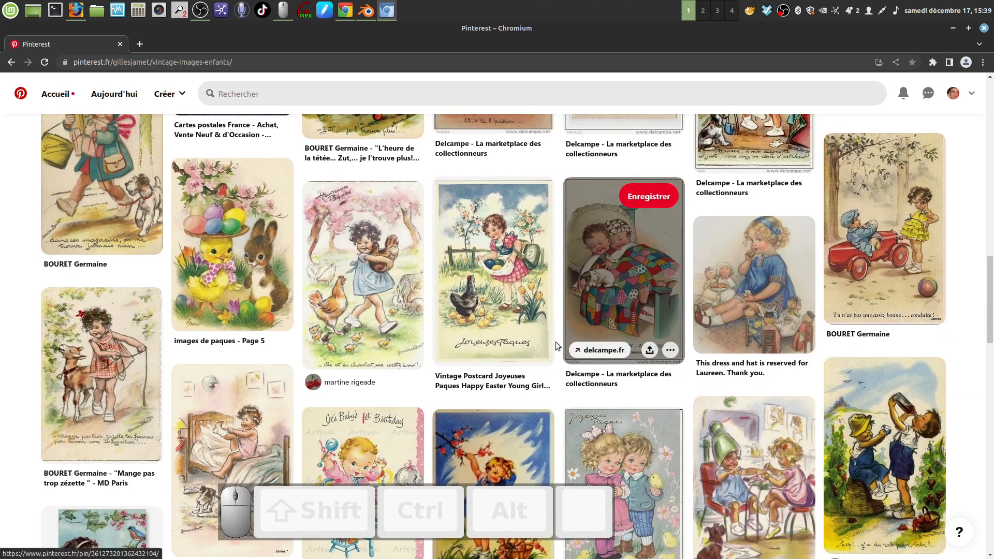
pyautogui.scroll(6, 590, 347)
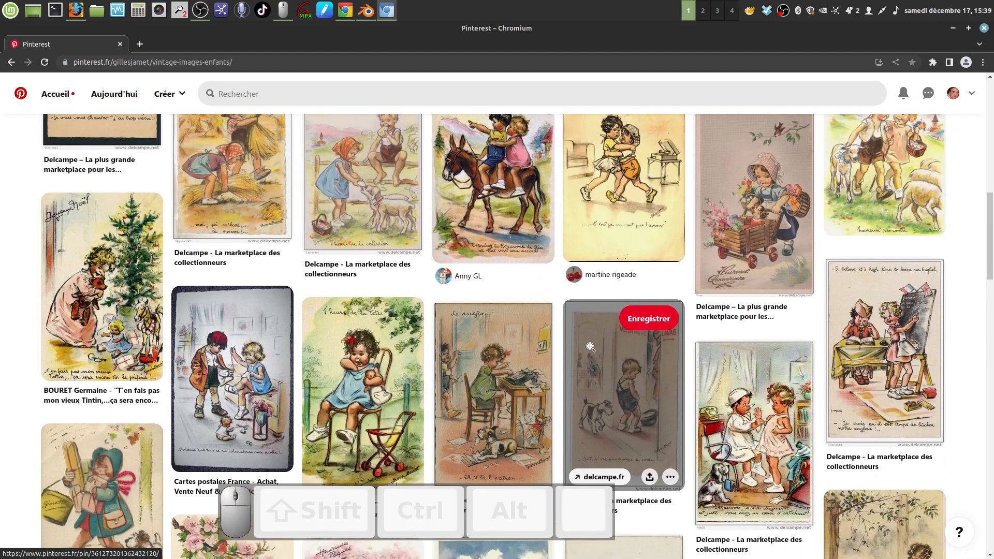
pyautogui.scroll(4, 591, 347)
pyautogui.scroll(4, 590, 352)
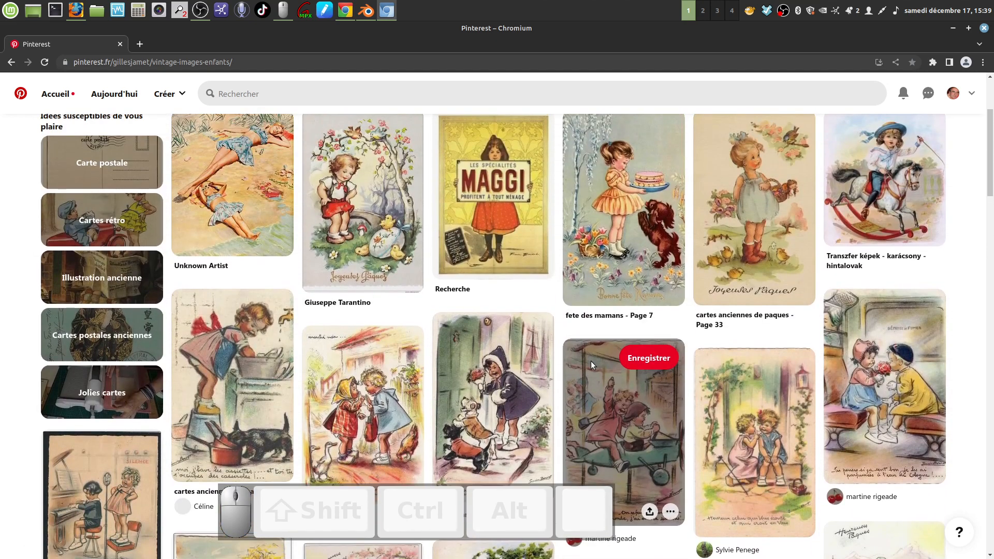
pyautogui.scroll(-2, 591, 361)
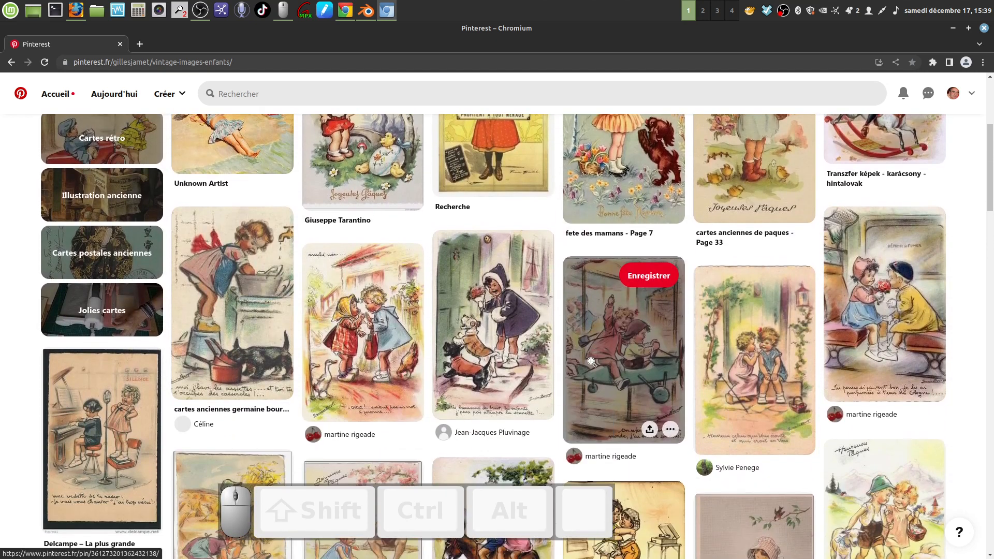
pyautogui.scroll(4, 591, 361)
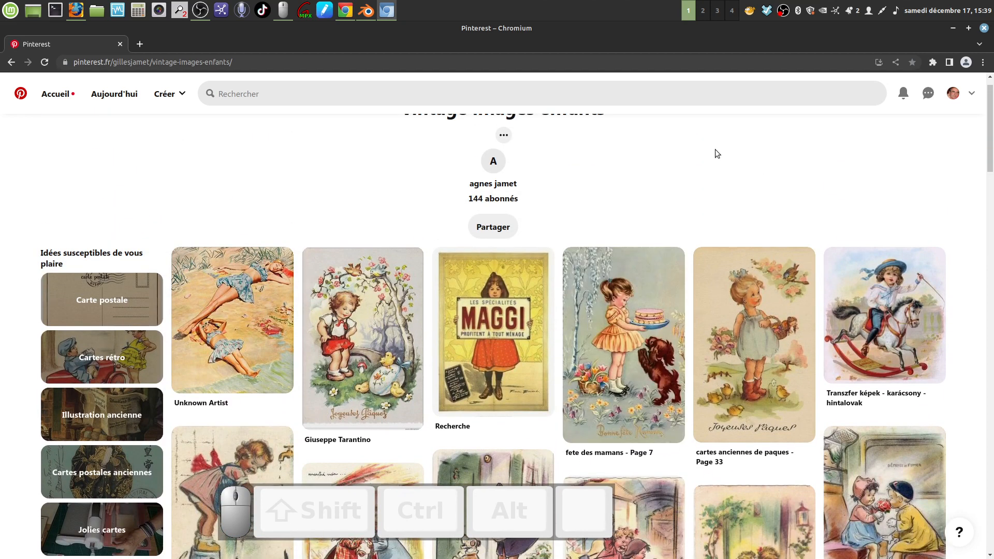
# Step: Open the pin of the girl with a basket and chicks and start saving its image as PNG
pyautogui.click(761, 355)
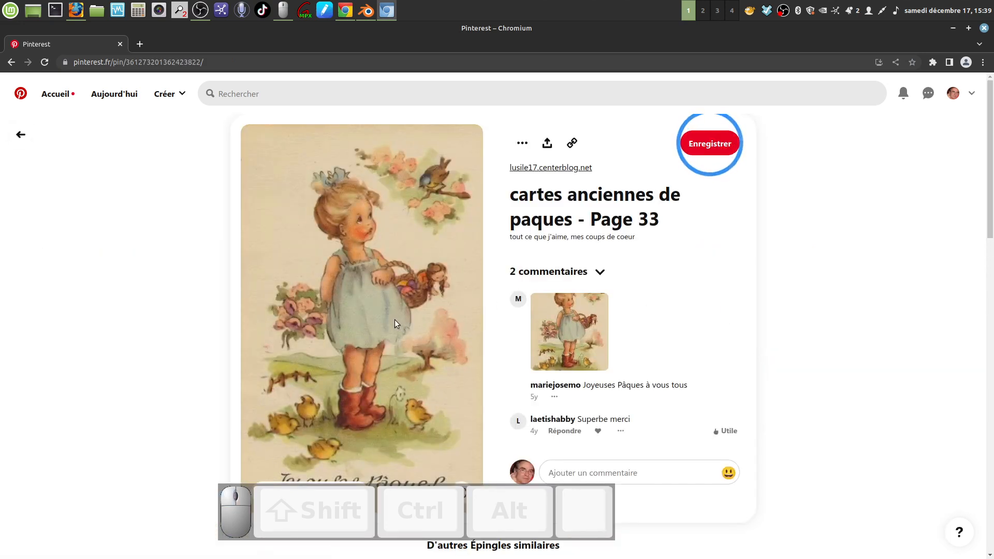
pyautogui.rightClick(359, 266)
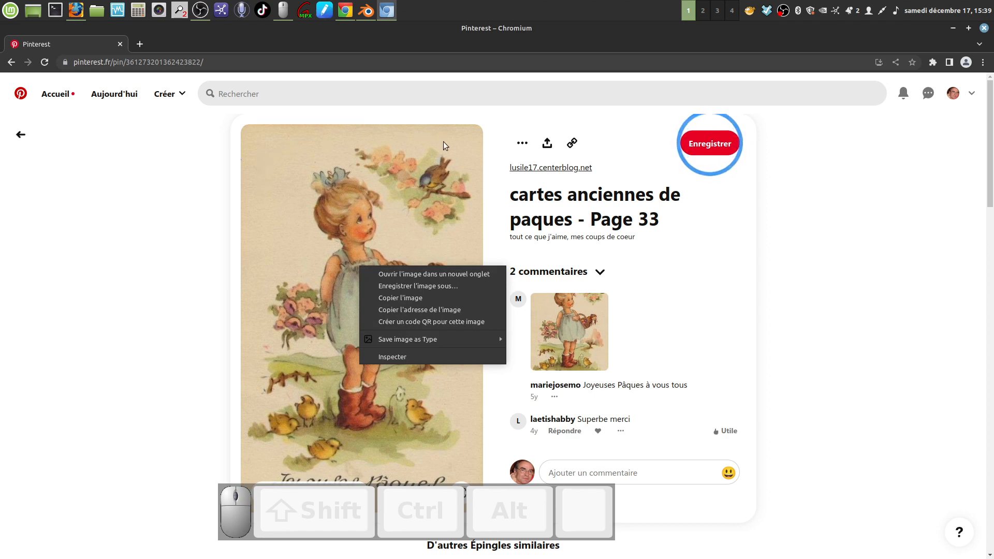
pyautogui.moveTo(437, 343)
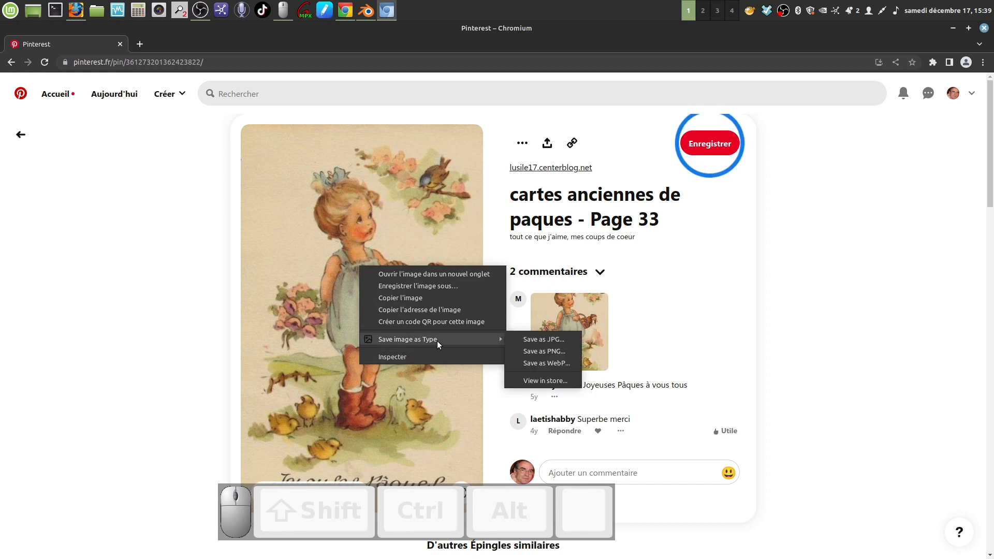
pyautogui.click(555, 350)
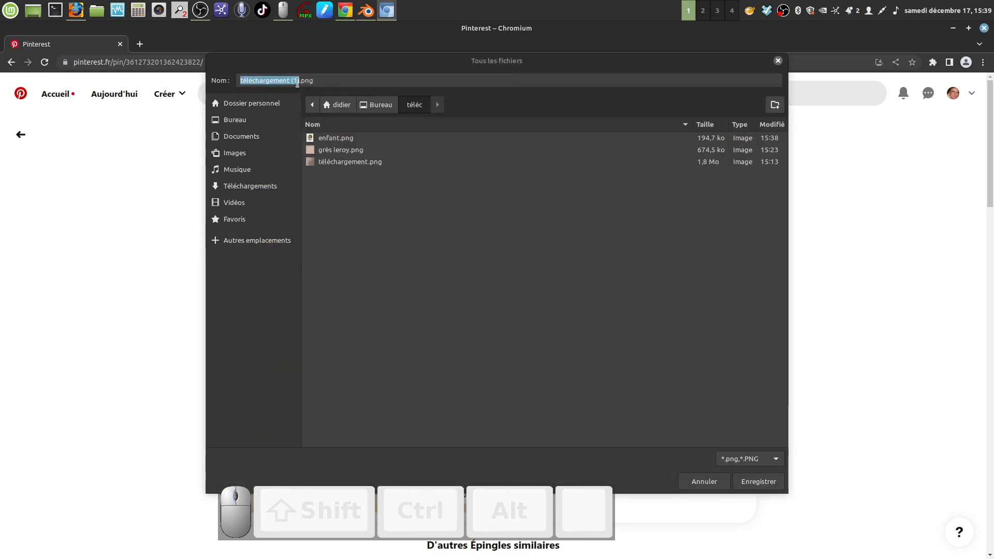
pyautogui.click(296, 80)
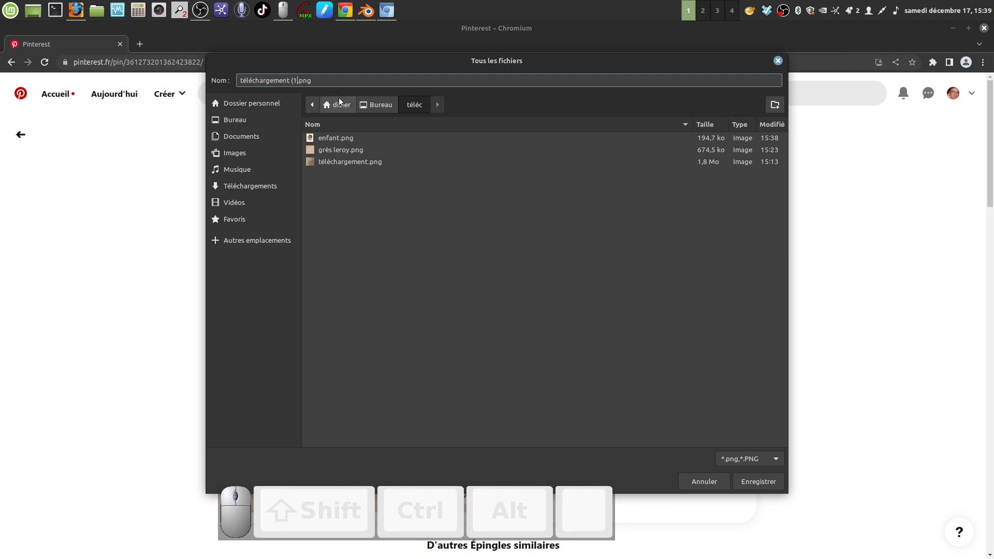
pyautogui.press('BackSpace')
pyautogui.press('BackSpace')
pyautogui.press('BackSpace')
pyautogui.press('BackSpace')
pyautogui.press('BackSpace')
pyautogui.press('BackSpace')
pyautogui.press('BackSpace')
pyautogui.press('BackSpace')
pyautogui.press('BackSpace')
pyautogui.press('BackSpace')
pyautogui.press('BackSpace')
pyautogui.press('BackSpace')
pyautogui.press('BackSpace')
pyautogui.press('BackSpace')
pyautogui.press('BackSpace')
pyautogui.press('BackSpace')
pyautogui.press('BackSpace')
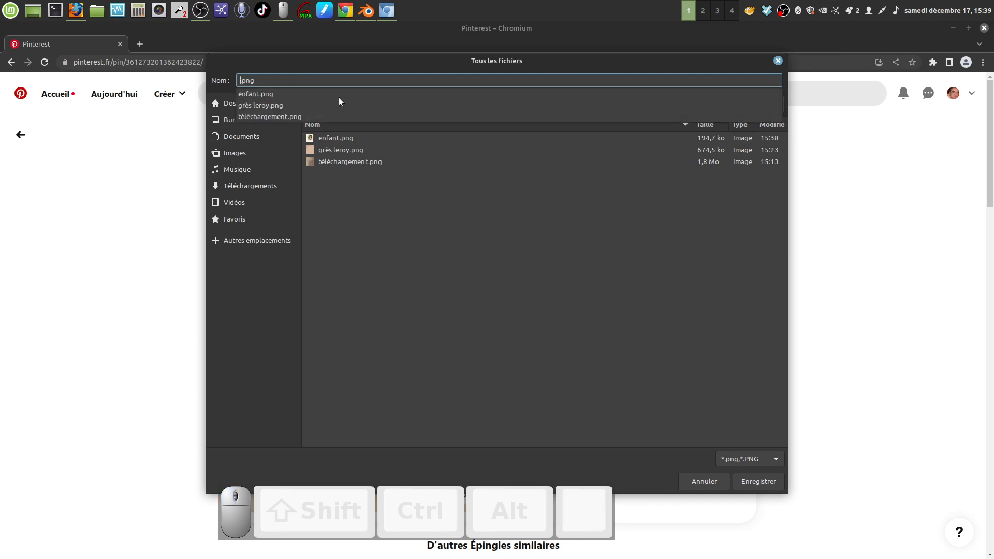
pyautogui.write('fillett')
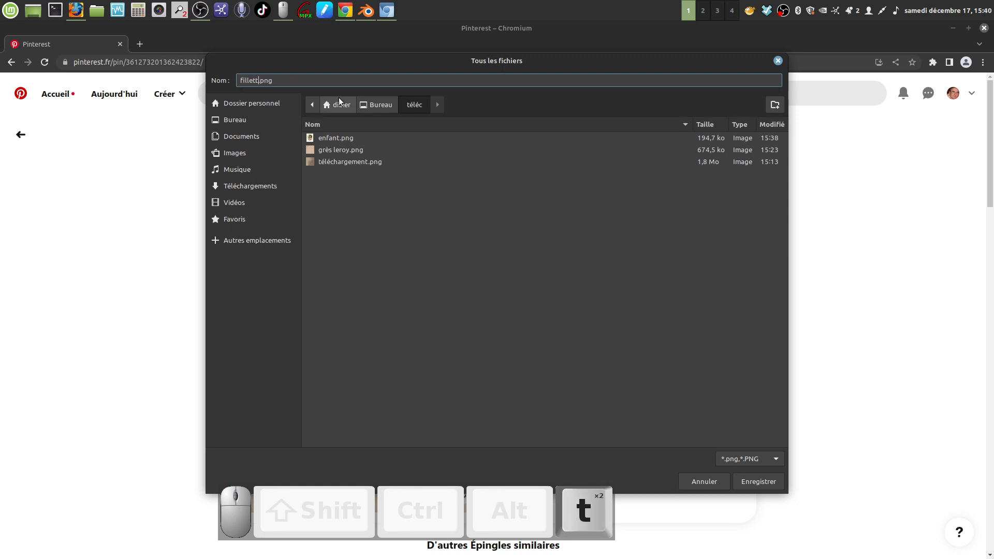
pyautogui.write('e')
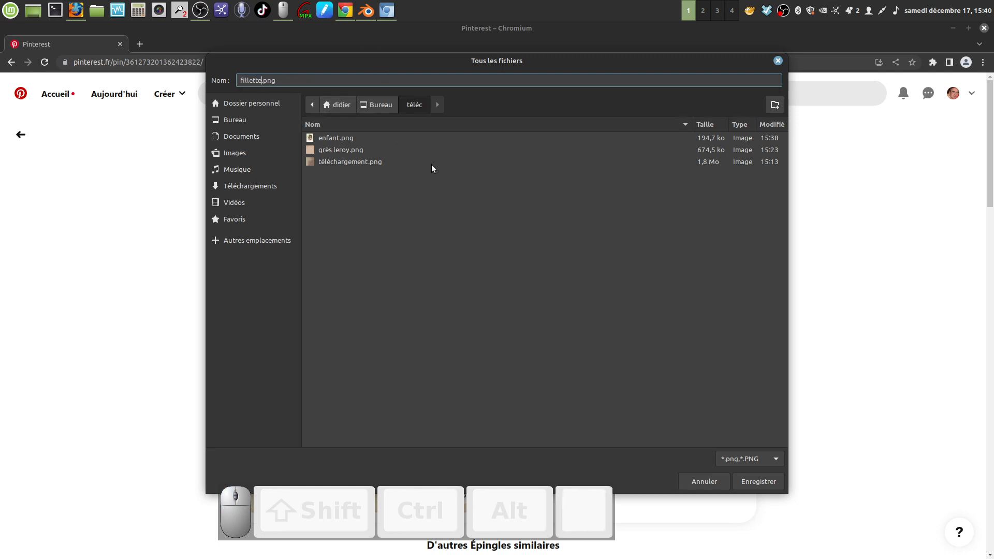
pyautogui.click(432, 138)
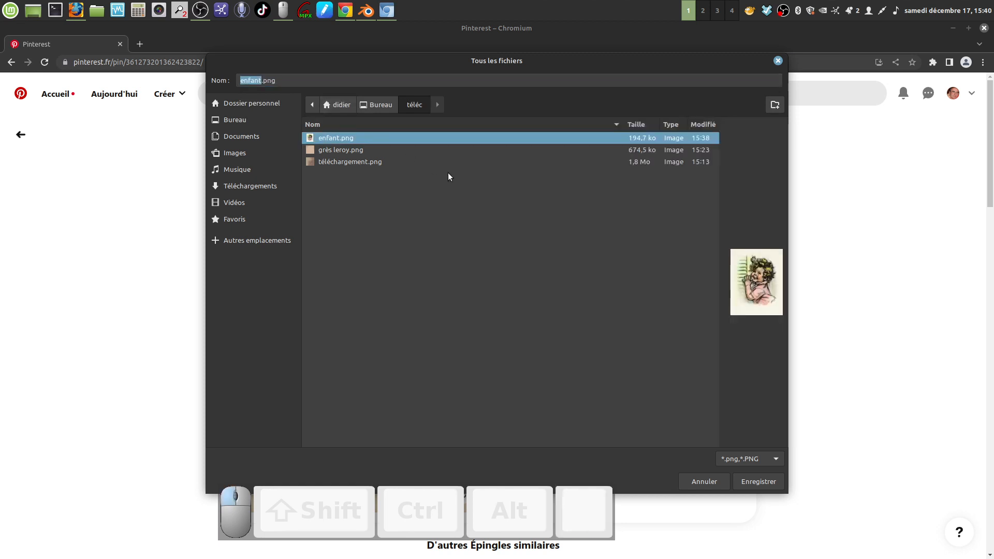
pyautogui.click(765, 483)
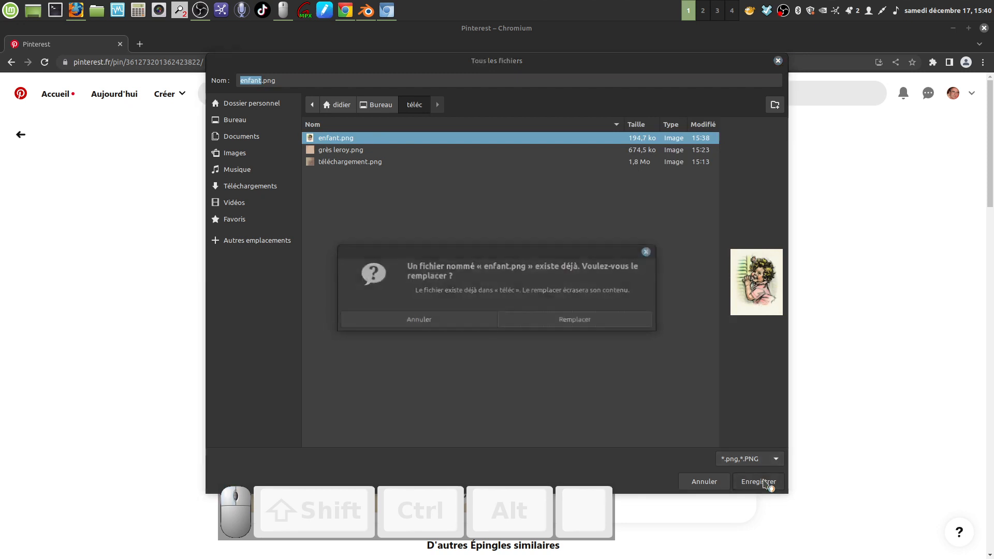
pyautogui.click(461, 319)
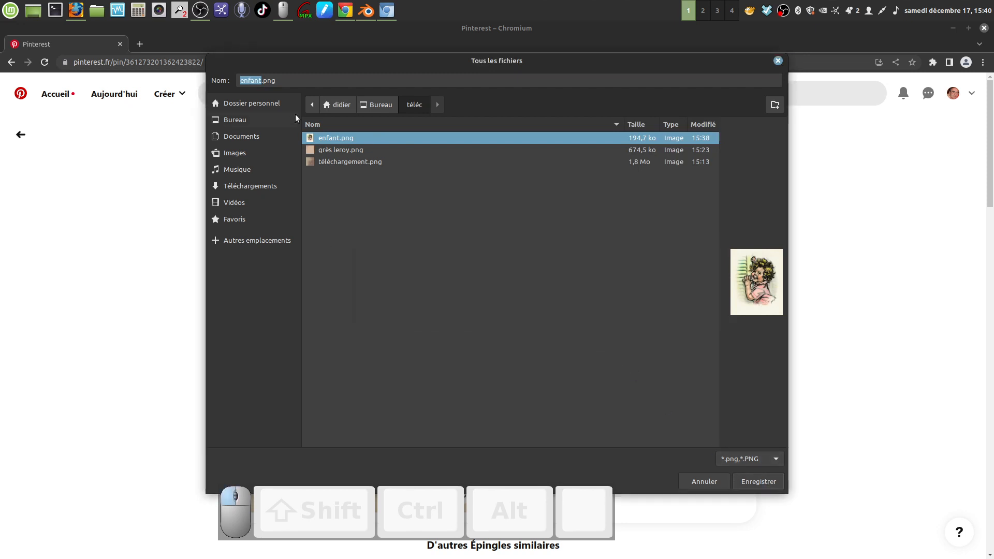
# Step: Save the image as fillette.png in the téléc folder and close Chromium
pyautogui.click(261, 81)
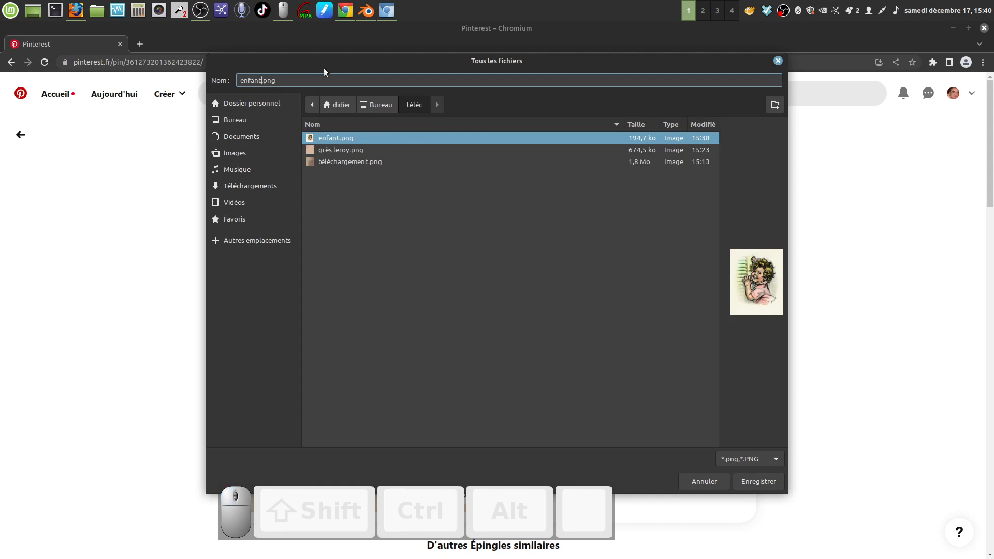
pyautogui.press('BackSpace')
pyautogui.press('BackSpace')
pyautogui.press('BackSpace')
pyautogui.press('BackSpace')
pyautogui.press('BackSpace')
pyautogui.press('BackSpace')
pyautogui.write('fillette')
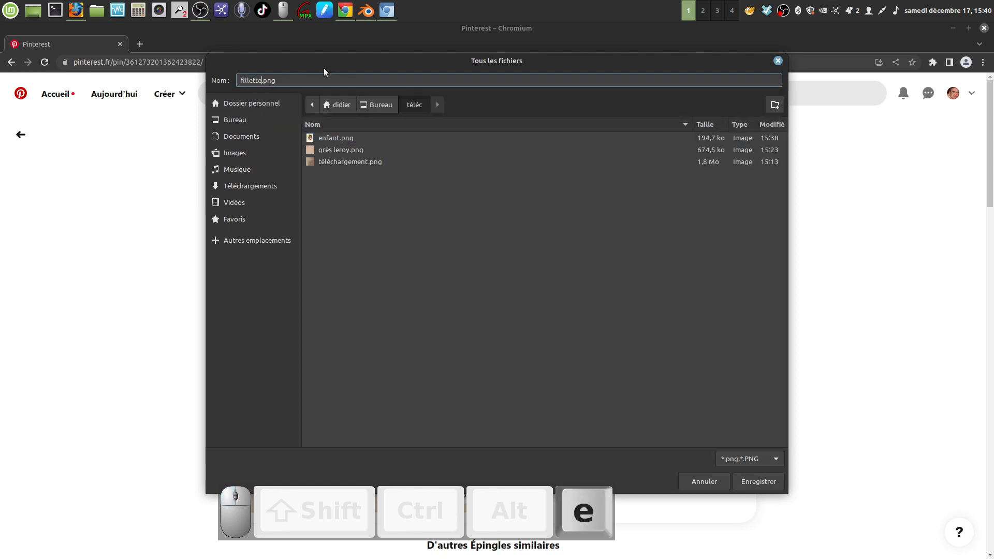
pyautogui.click(284, 79)
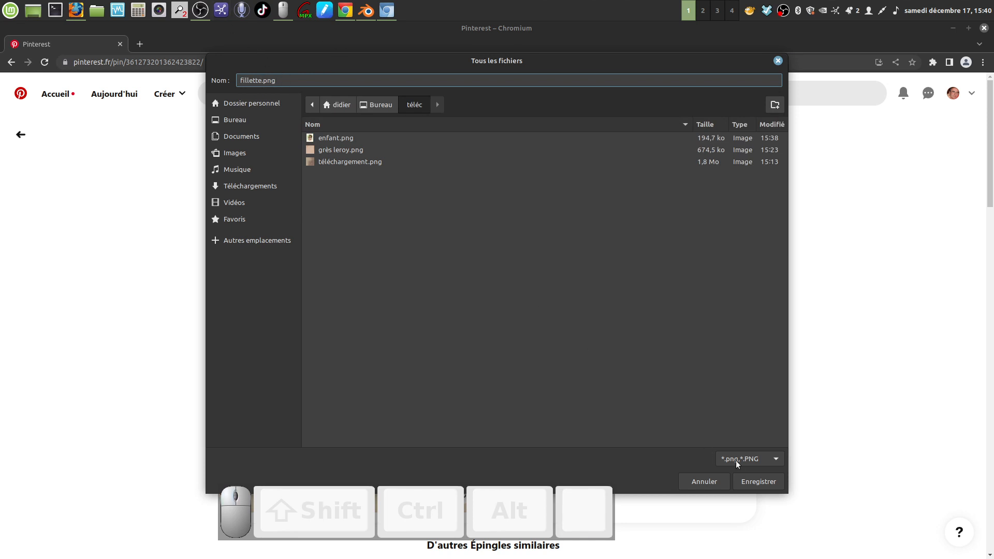
pyautogui.click(761, 479)
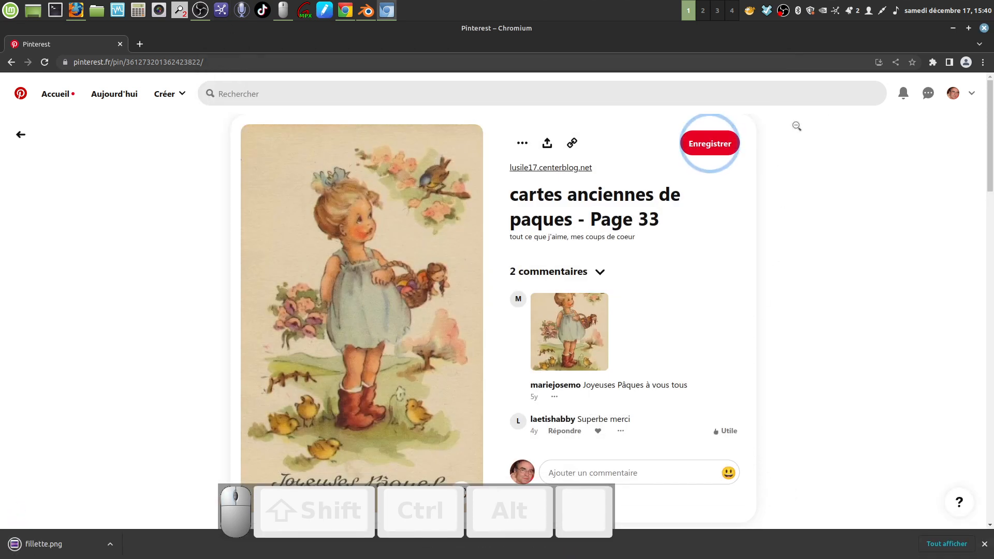
pyautogui.click(984, 29)
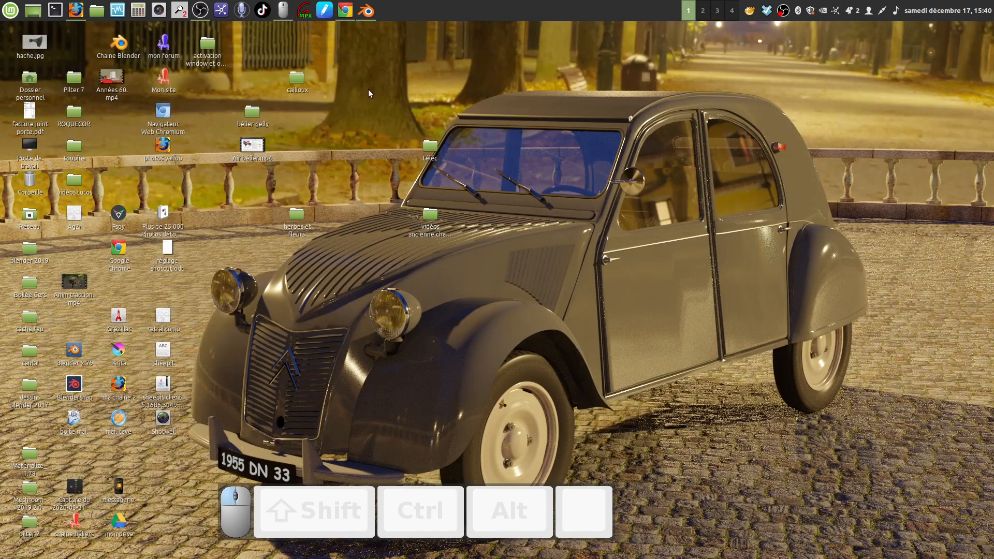
# Step: Open the téléc folder, view fillette.png, and close the image
pyautogui.doubleClick(431, 147)
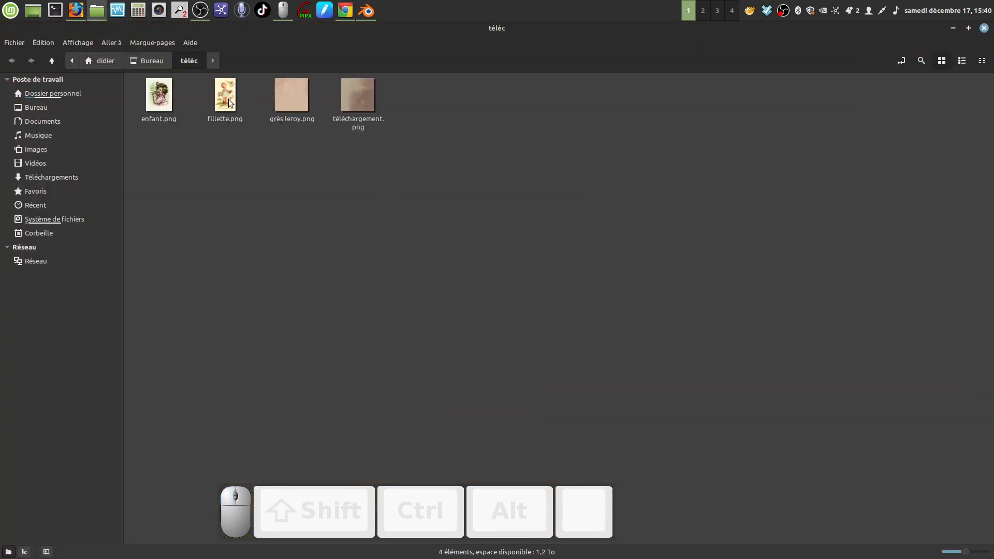
pyautogui.doubleClick(228, 99)
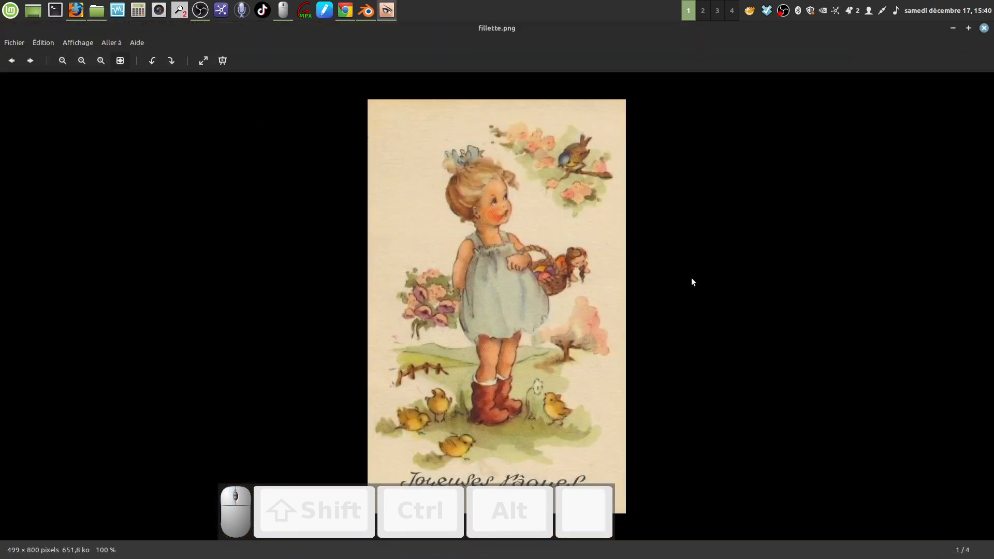
pyautogui.click(983, 28)
# Step: Switch to Blender and add a cylinder mesh at the scene's origin
pyautogui.click(365, 10)
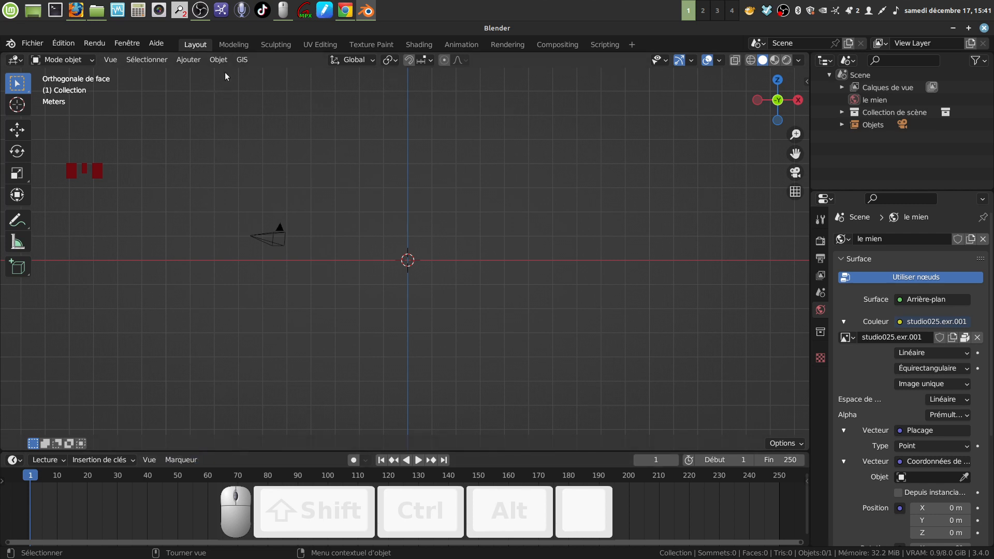
pyautogui.click(197, 62)
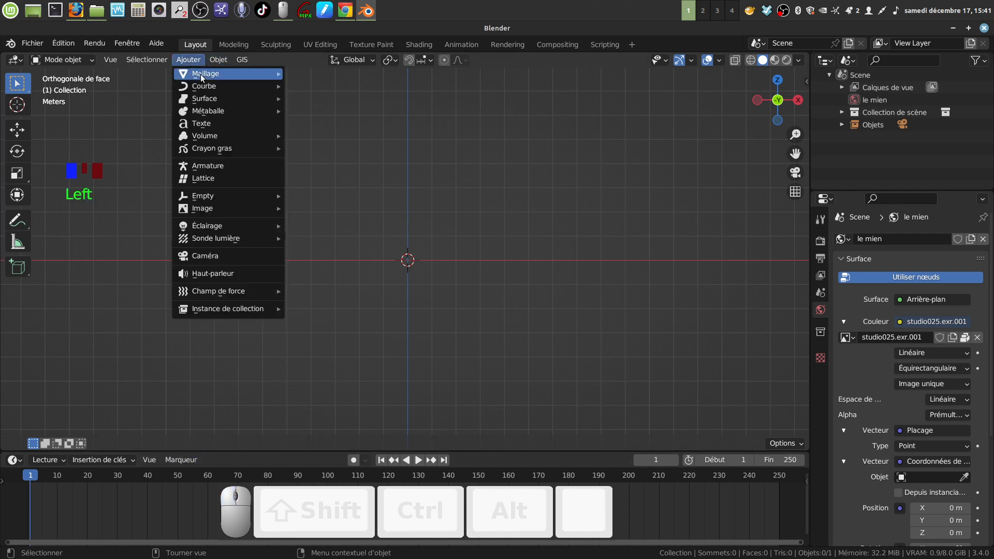
pyautogui.moveTo(202, 77)
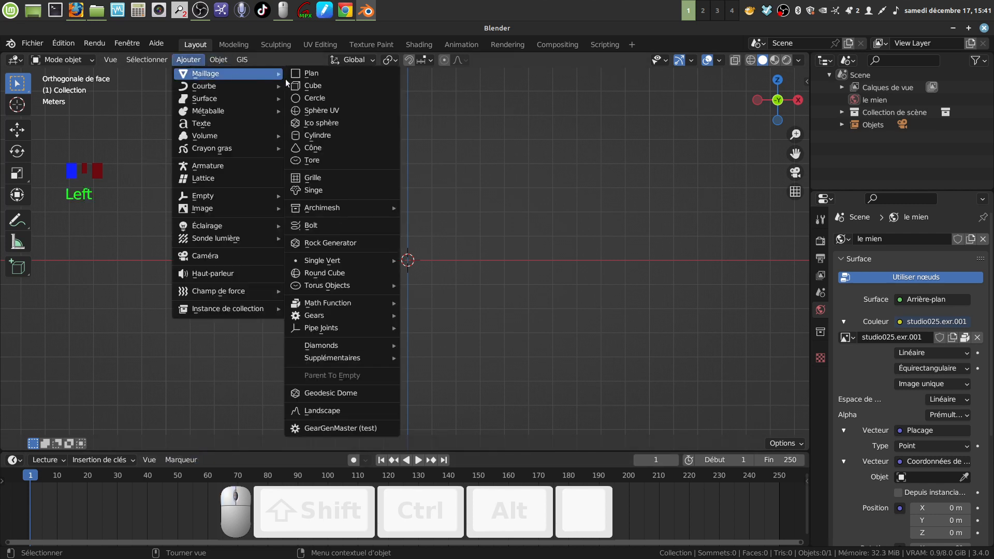
pyautogui.click(354, 136)
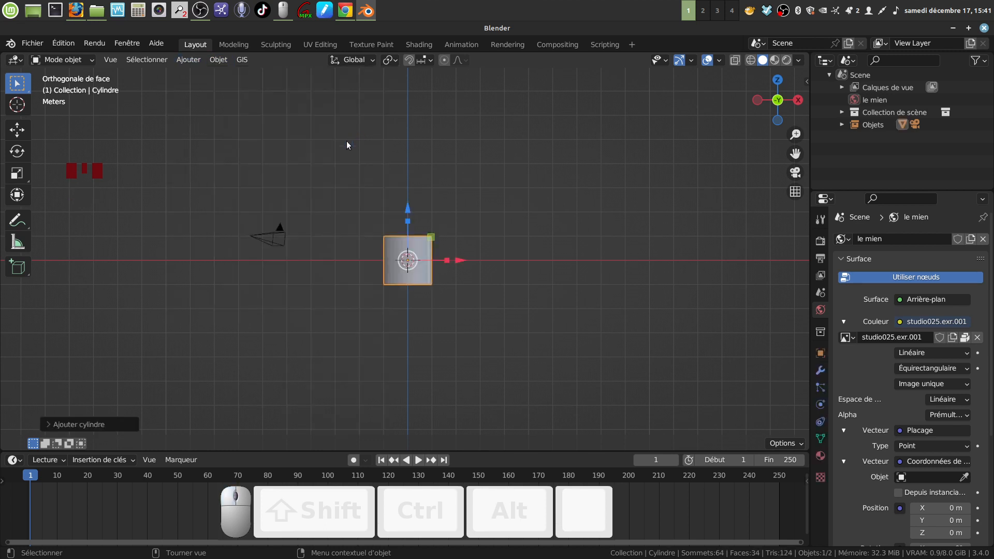
# Step: Set the new cylinder to 18 vertices with the cap fill type Rien
pyautogui.click(51, 424)
pyautogui.doubleClick(177, 281)
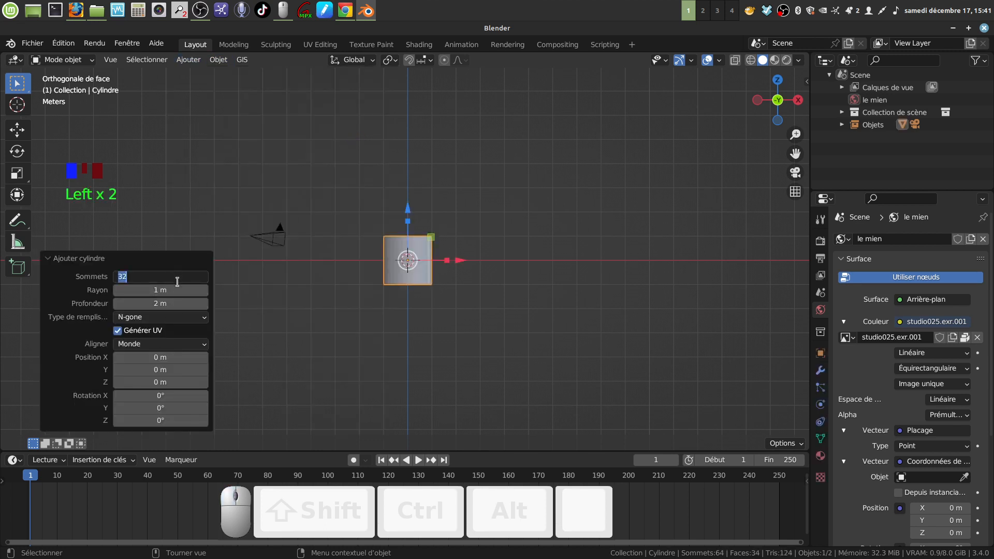
pyautogui.press('BackSpace')
pyautogui.write('18')
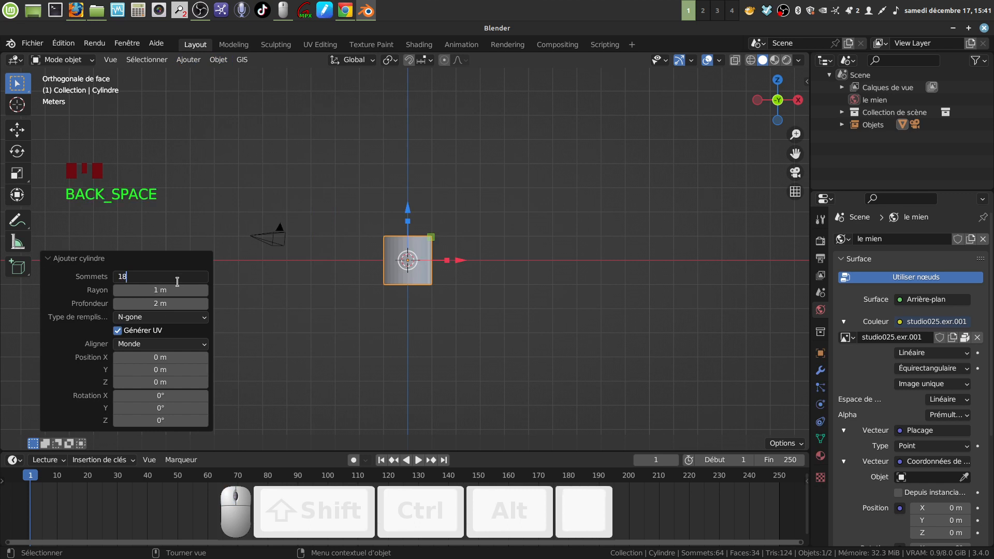
pyautogui.press('Return')
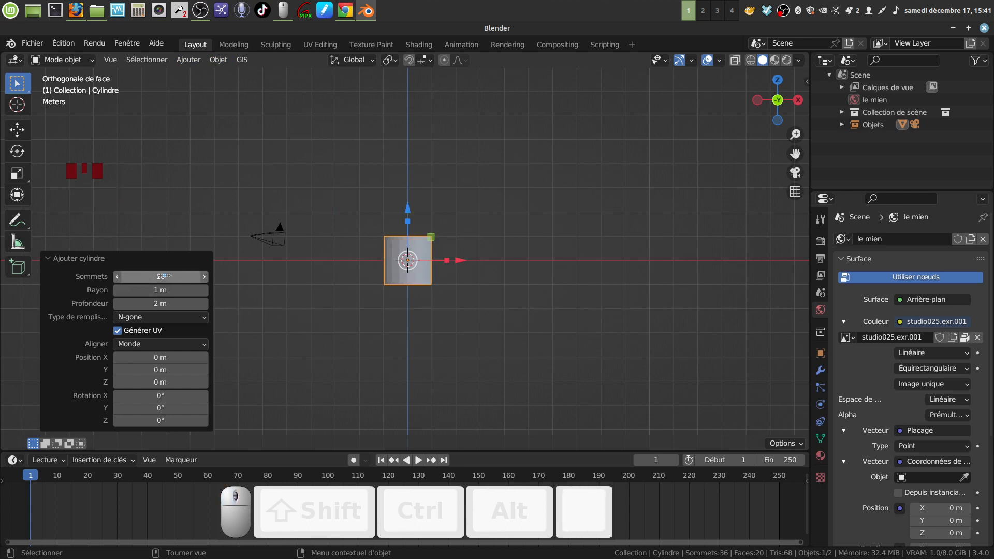
pyautogui.click(204, 318)
pyautogui.click(175, 331)
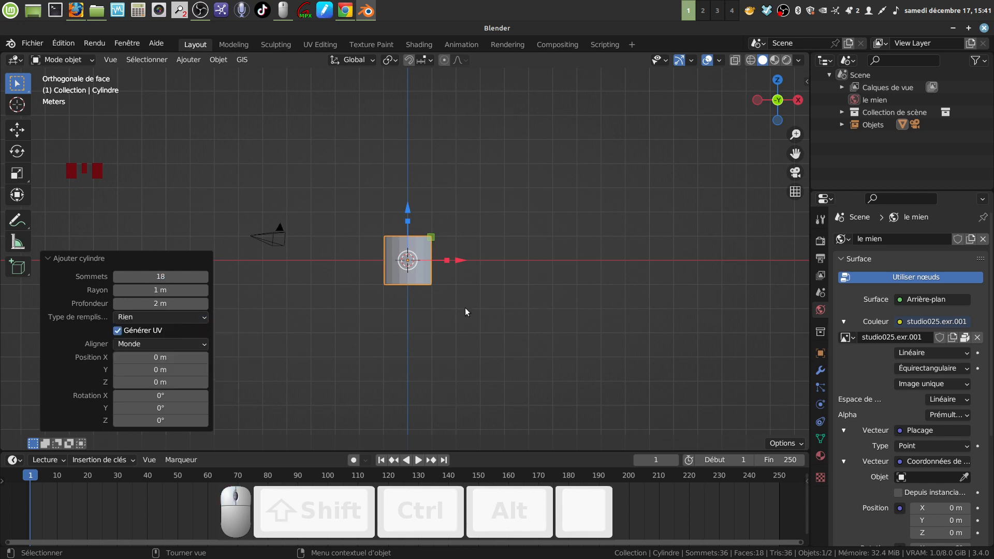
# Step: In Edit mode, lower the cylinder's bottom edge loop by about 0.33 m and scale it to about 0.858
pyautogui.moveTo(465, 308); pyautogui.dragTo(438, 248, button='middle')
pyautogui.scroll(2, 464, 315)
pyautogui.press('Tab')
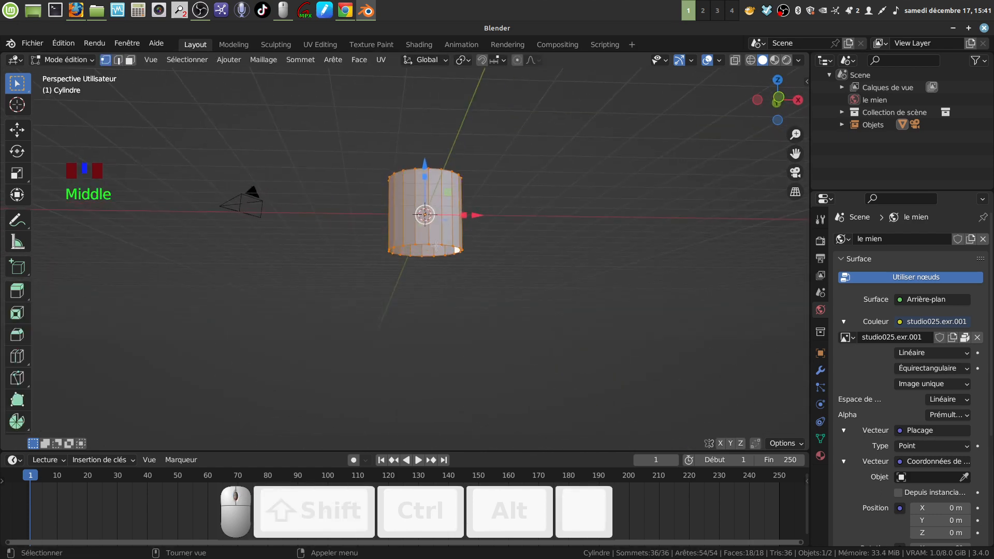
pyautogui.keyDown('alt'); pyautogui.click(436, 247); pyautogui.keyUp('alt')
pyautogui.moveTo(426, 202); pyautogui.dragTo(427, 214)
pyautogui.press('s')
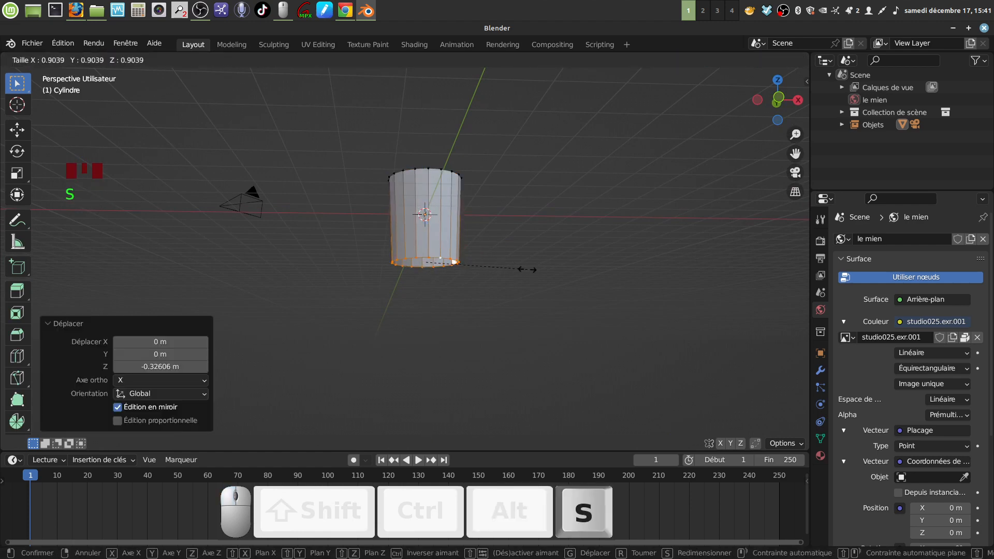
pyautogui.click(526, 269)
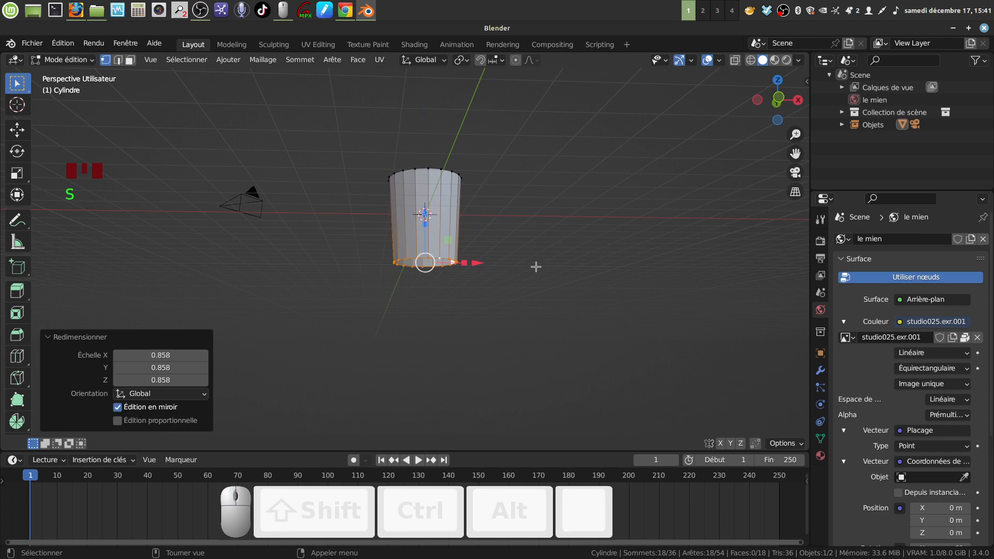
# Step: Close the cylinder's base by extruding the bottom loop inward at a scale of about 0.643, and again to the centre at scale 0
pyautogui.press('e')
pyautogui.press('s')
pyautogui.click(496, 271)
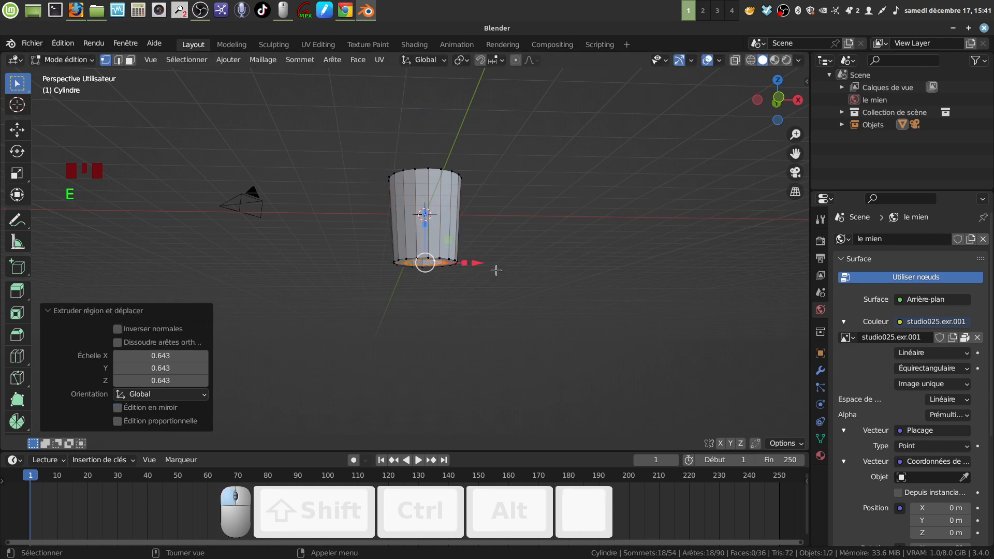
pyautogui.moveTo(496, 271); pyautogui.dragTo(505, 249, button='middle')
pyautogui.press('e')
pyautogui.press('s')
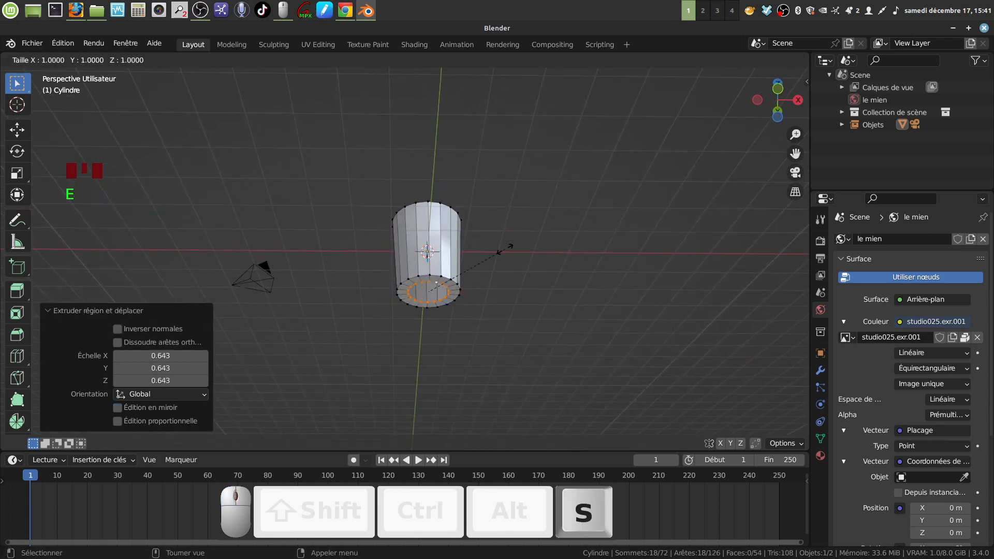
pyautogui.press('0')
pyautogui.click(514, 244)
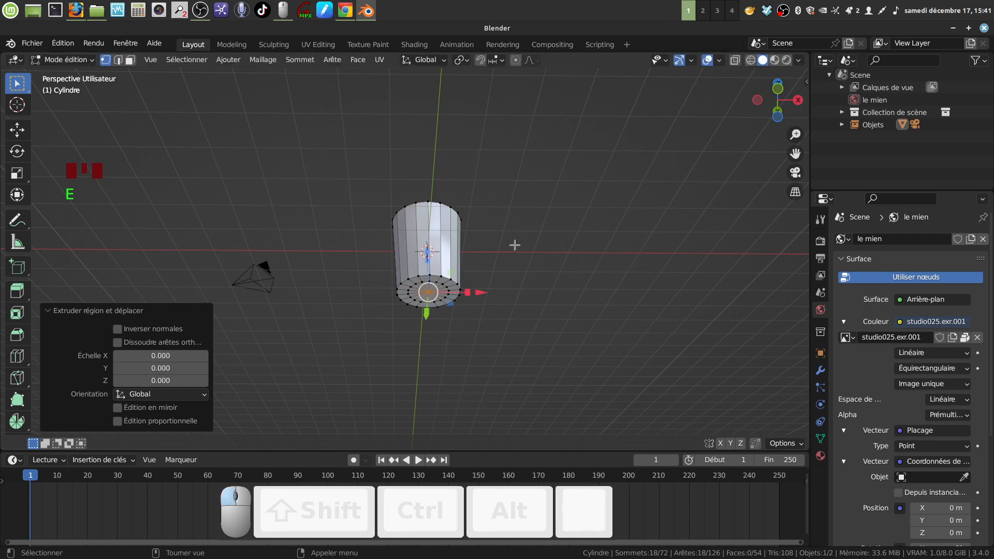
# Step: Select the cylinder's whole mesh, merge its duplicate vertices by distance at 0.0001 m, and return to Object mode
pyautogui.moveTo(515, 244); pyautogui.dragTo(473, 284, button='middle')
pyautogui.press('a')
pyautogui.press('a')
pyautogui.press('a')
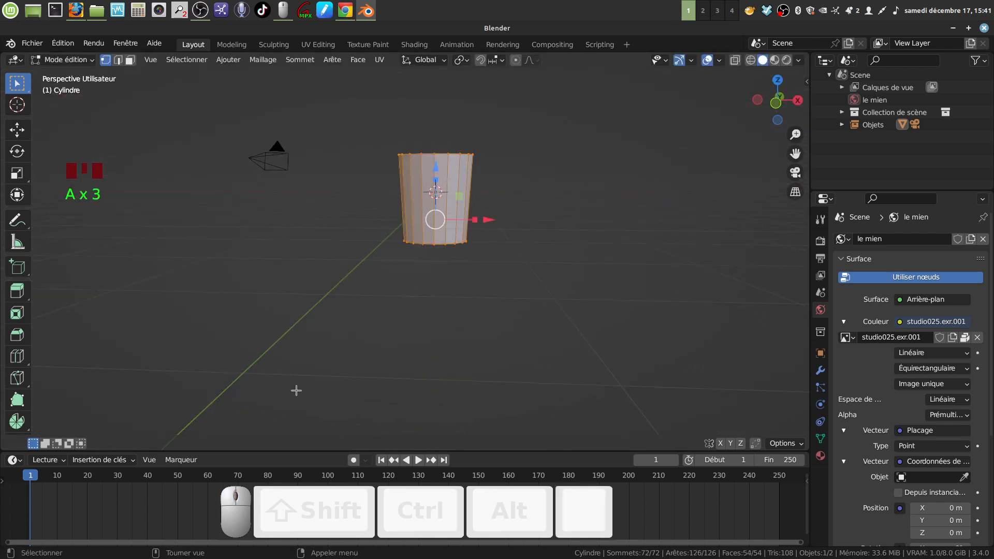
pyautogui.click(264, 59)
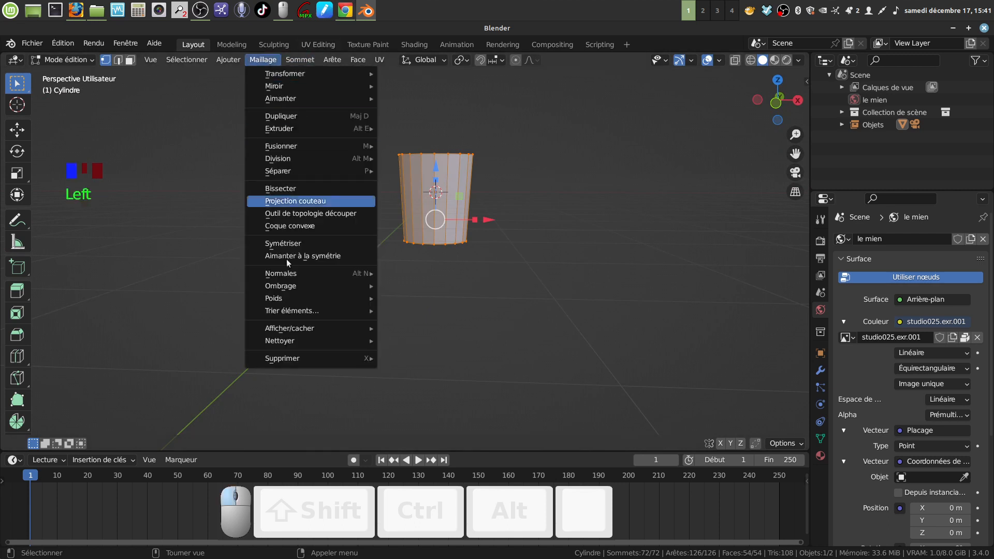
pyautogui.moveTo(288, 309)
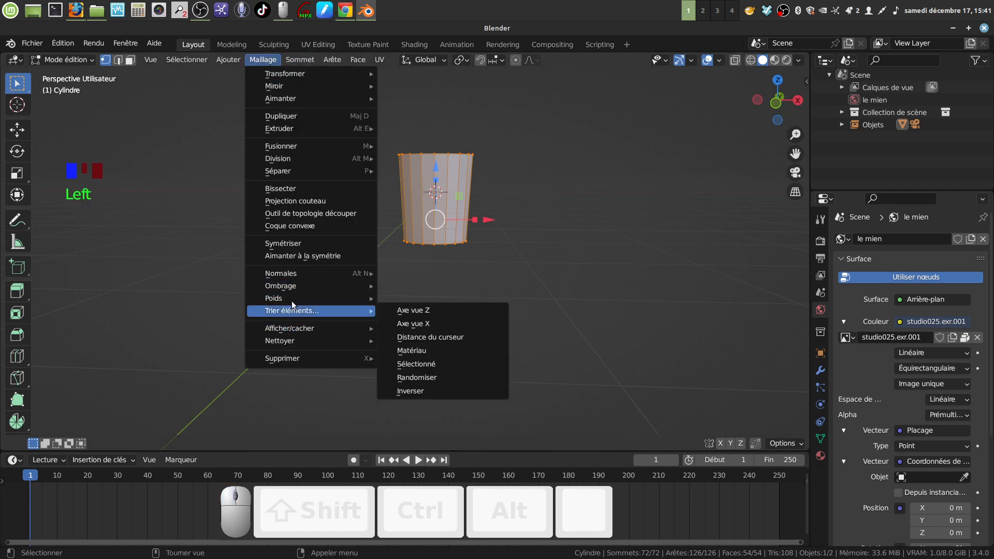
pyautogui.moveTo(285, 341)
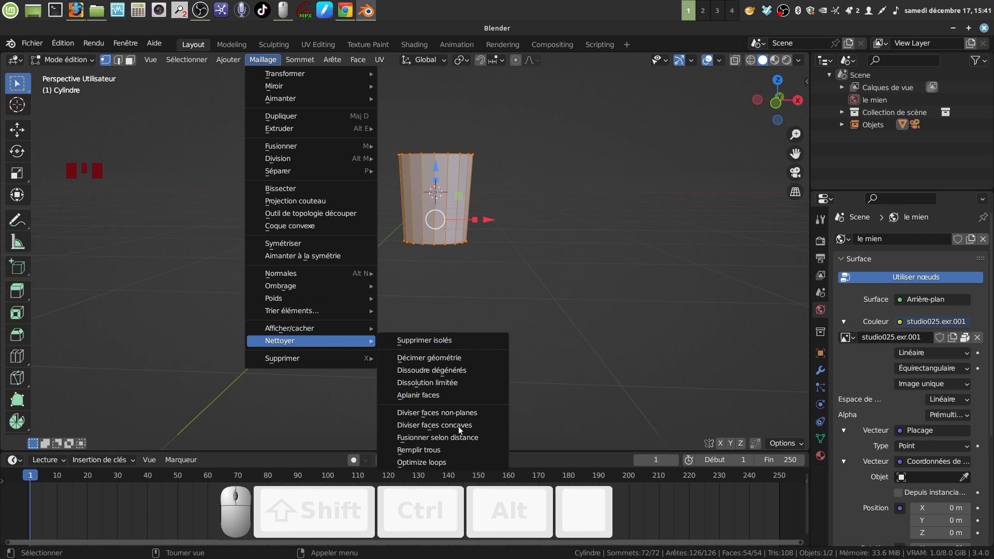
pyautogui.click(471, 437)
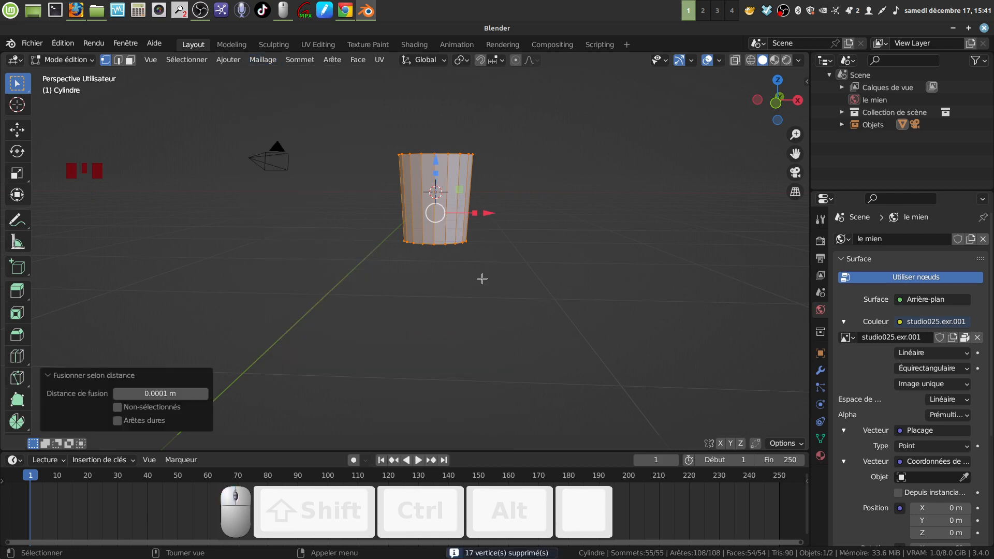
pyautogui.moveTo(487, 287); pyautogui.dragTo(441, 287, button='middle')
pyautogui.scroll(2, 441, 286)
pyautogui.keyDown('shift'); pyautogui.moveTo(461, 326); pyautogui.dragTo(455, 195, button='middle'); pyautogui.keyUp('shift')
pyautogui.press('Tab')
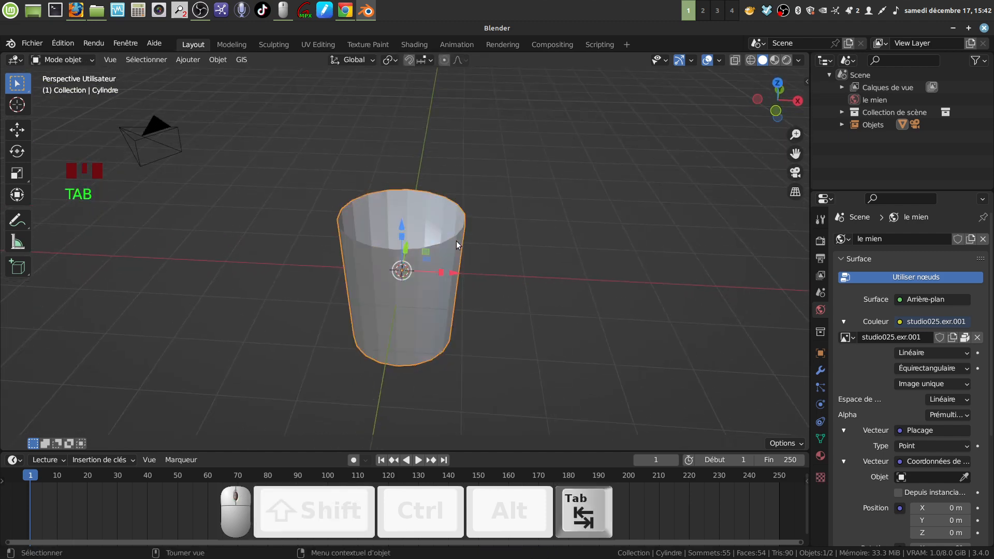
# Step: Add a Solidify modifier to the cylinder with a thickness of 0.1 m and even thickness enabled
pyautogui.moveTo(455, 240); pyautogui.dragTo(448, 233, button='middle')
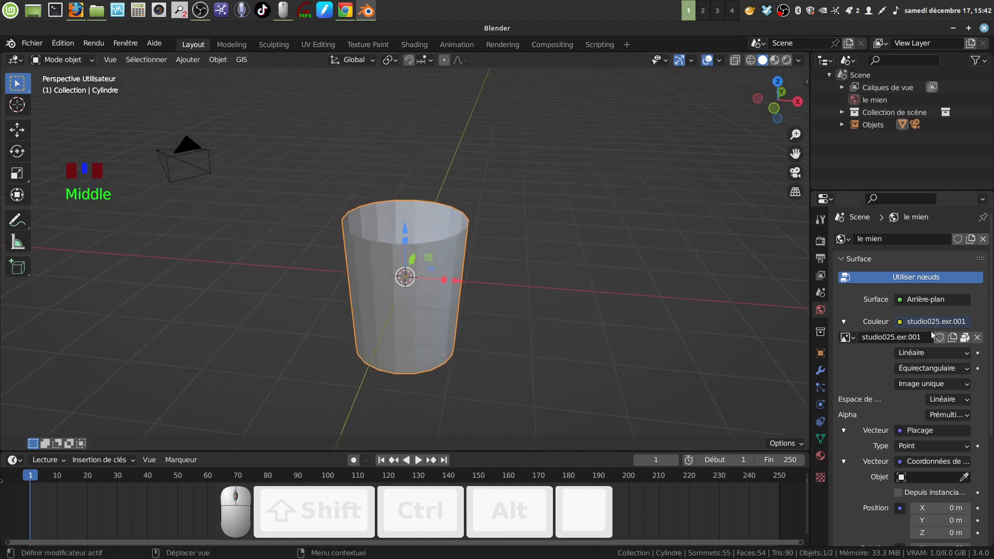
pyautogui.click(821, 371)
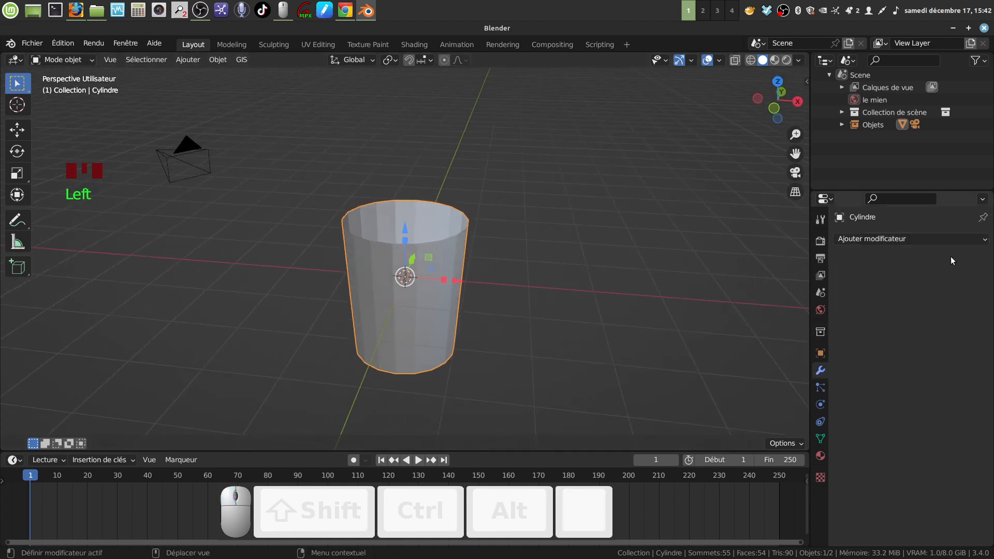
pyautogui.click(860, 240)
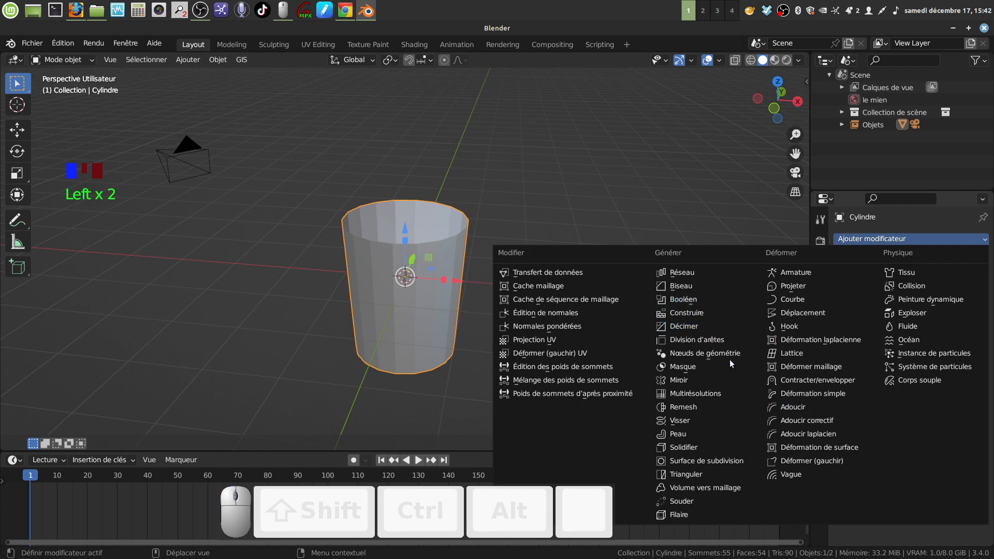
pyautogui.click(709, 447)
pyautogui.moveTo(638, 320); pyautogui.dragTo(550, 229, button='middle')
pyautogui.scroll(1, 725, 263)
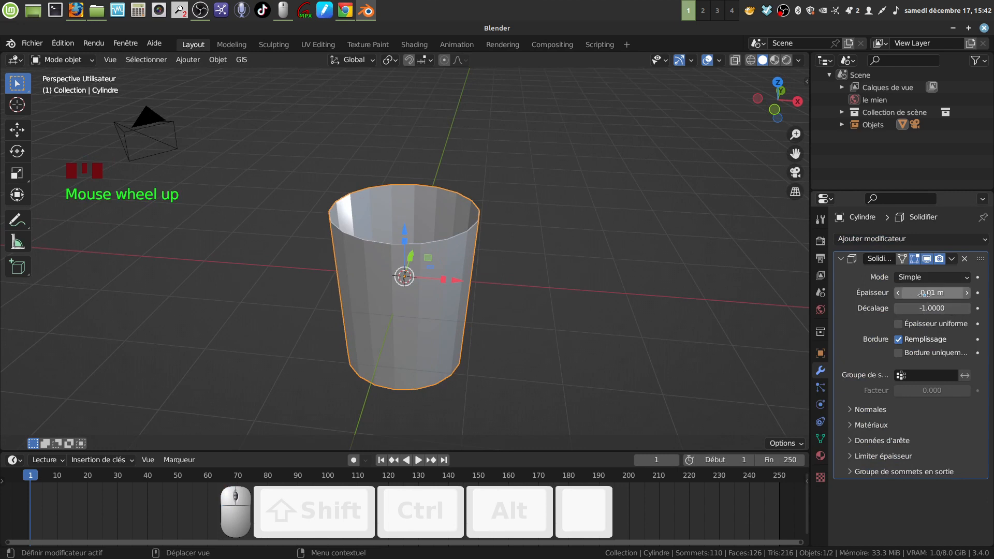
pyautogui.click(922, 293)
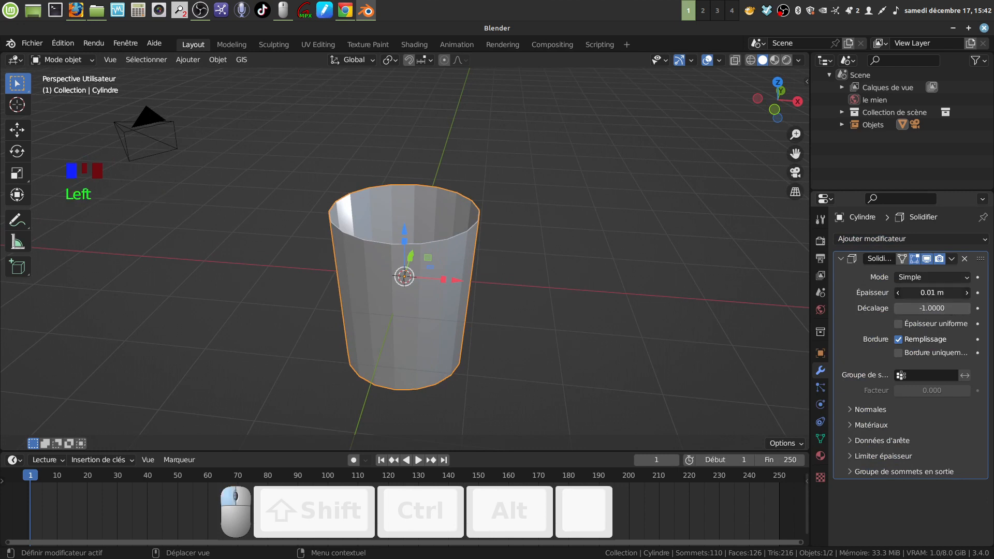
pyautogui.moveTo(922, 293); pyautogui.dragTo(956, 293)
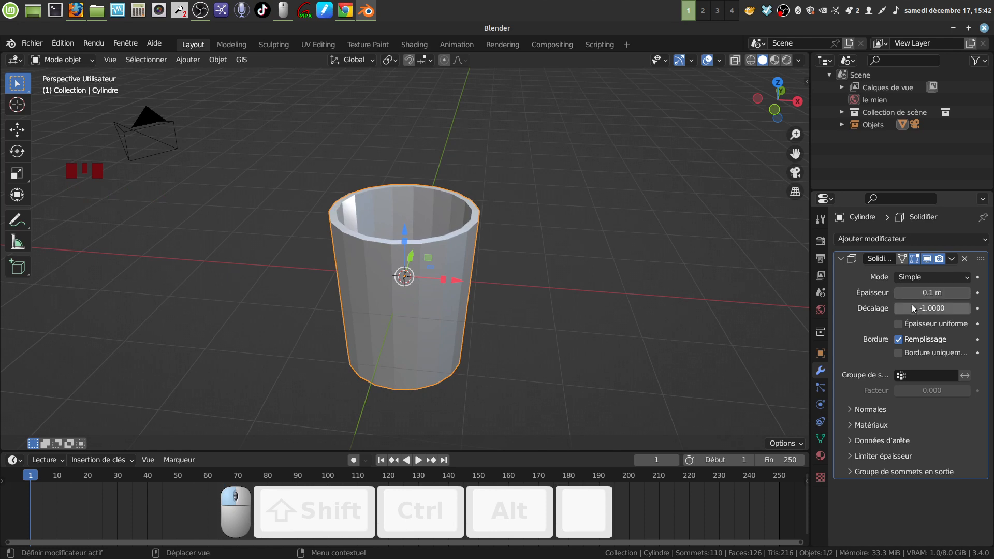
pyautogui.click(899, 325)
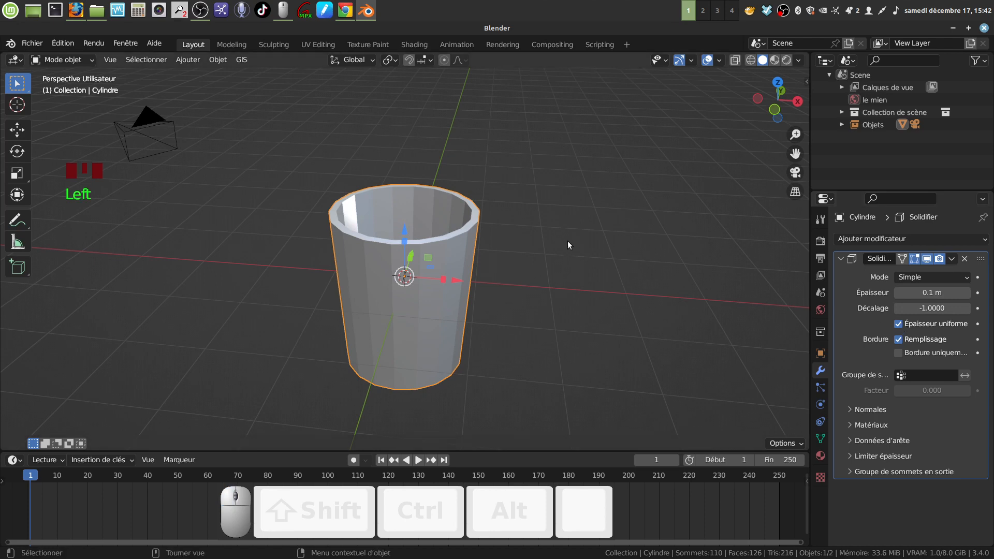
# Step: Apply the Solidify modifier to the cup's mesh
pyautogui.moveTo(568, 241); pyautogui.dragTo(627, 244, button='middle')
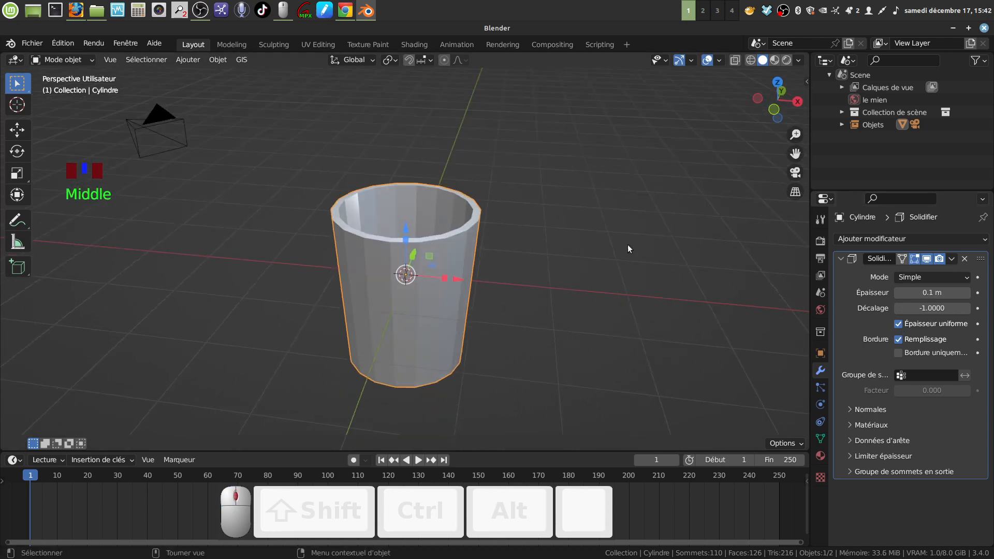
pyautogui.click(952, 259)
pyautogui.click(891, 275)
pyautogui.moveTo(468, 234)
pyautogui.mouseDown(button='middle')
pyautogui.moveTo(482, 326)
pyautogui.moveTo(474, 223)
pyautogui.moveTo(474, 236)
pyautogui.mouseUp(button='middle')
# Step: Check the cup's normals by turning the face orientation overlay on and off again
pyautogui.press('q')
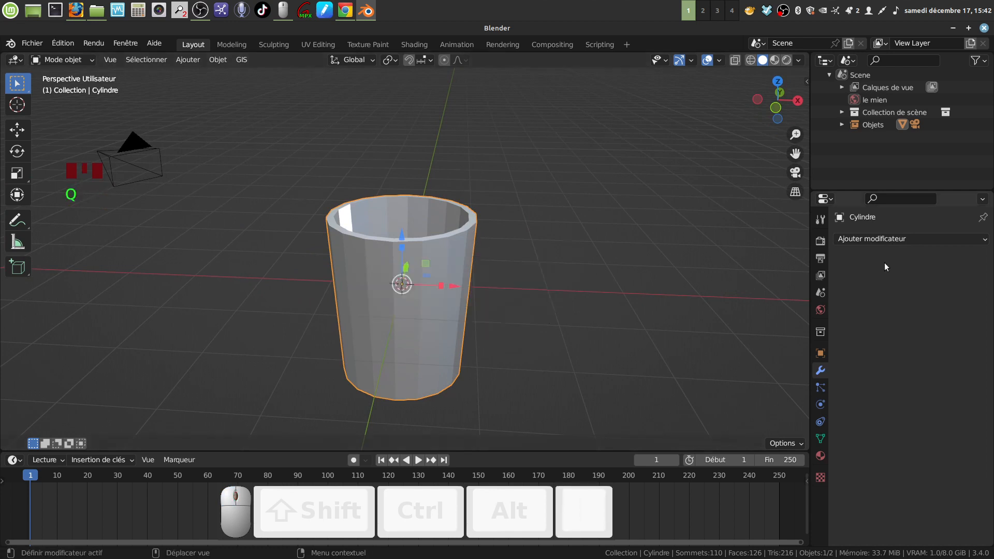
pyautogui.press('q')
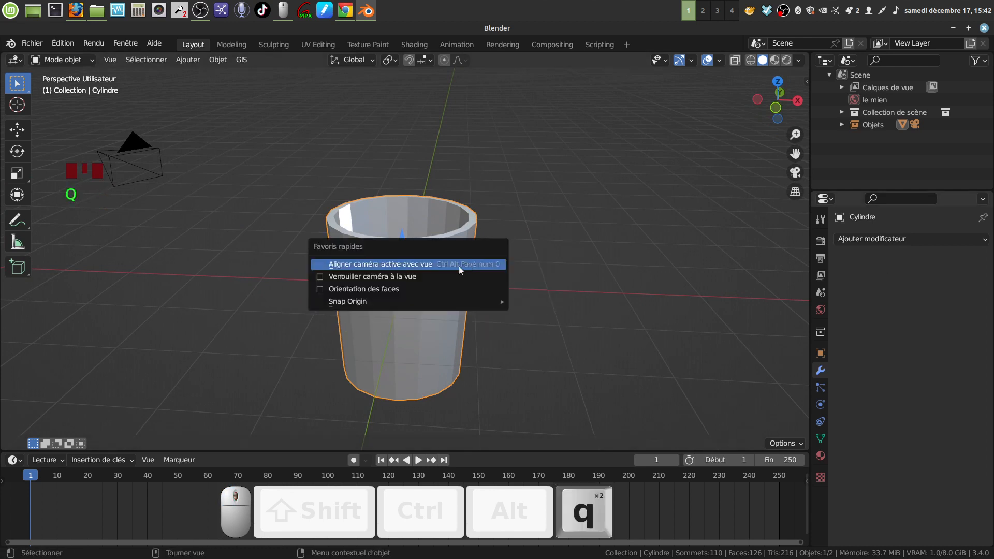
pyautogui.click(321, 290)
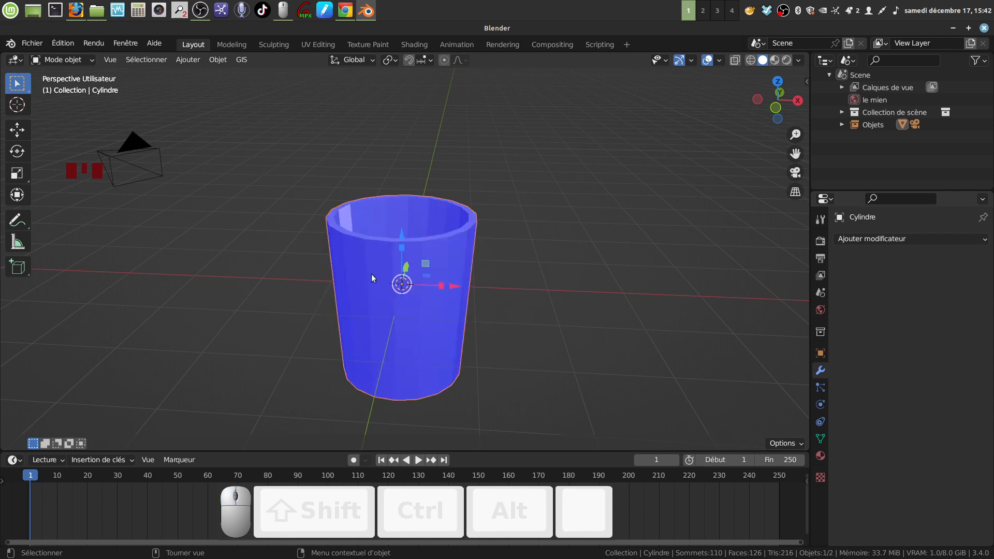
pyautogui.press('q')
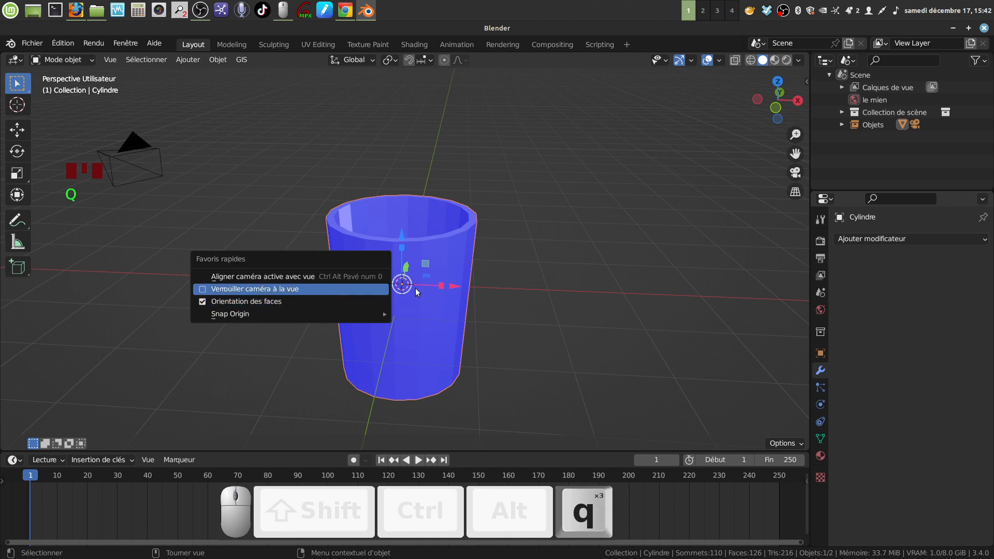
pyautogui.click(202, 301)
# Step: Add a Subdivision Surface modifier to the cup with 2 viewport levels
pyautogui.moveTo(487, 247); pyautogui.dragTo(446, 232, button='middle')
pyautogui.scroll(2, 443, 259)
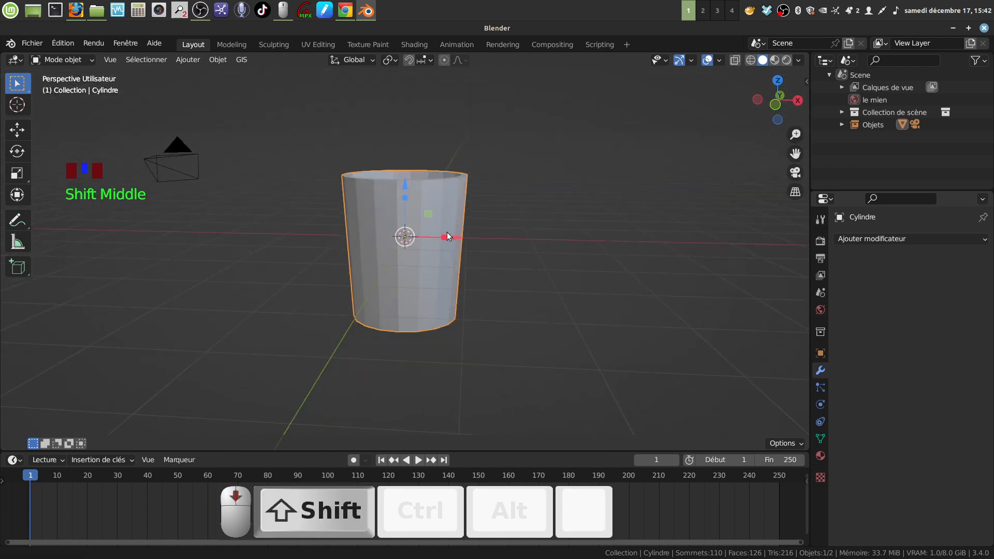
pyautogui.click(875, 239)
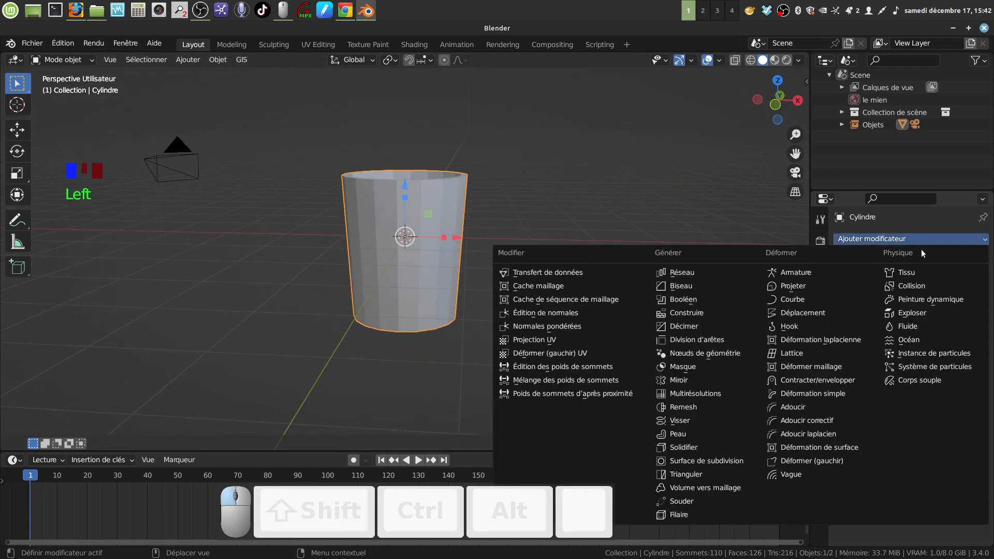
pyautogui.click(730, 461)
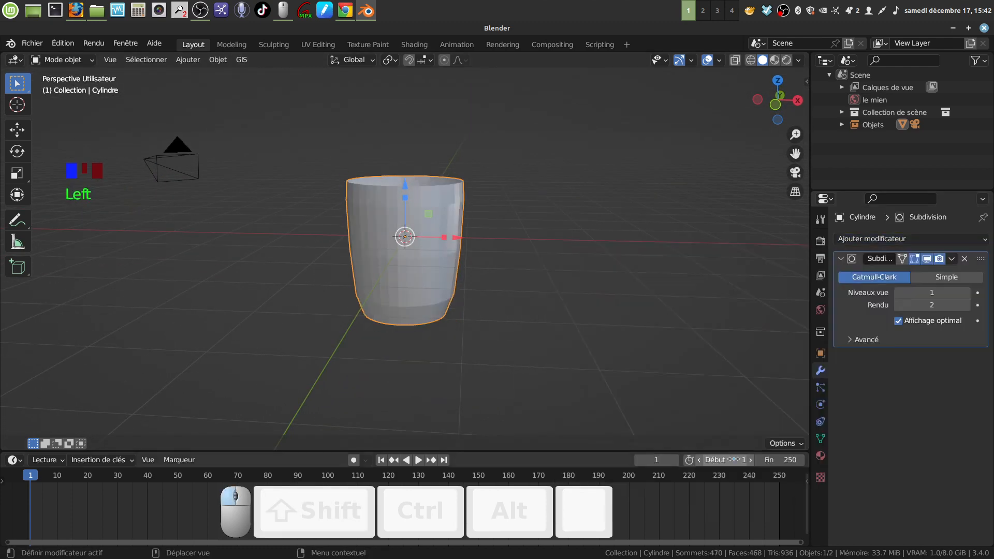
pyautogui.click(966, 293)
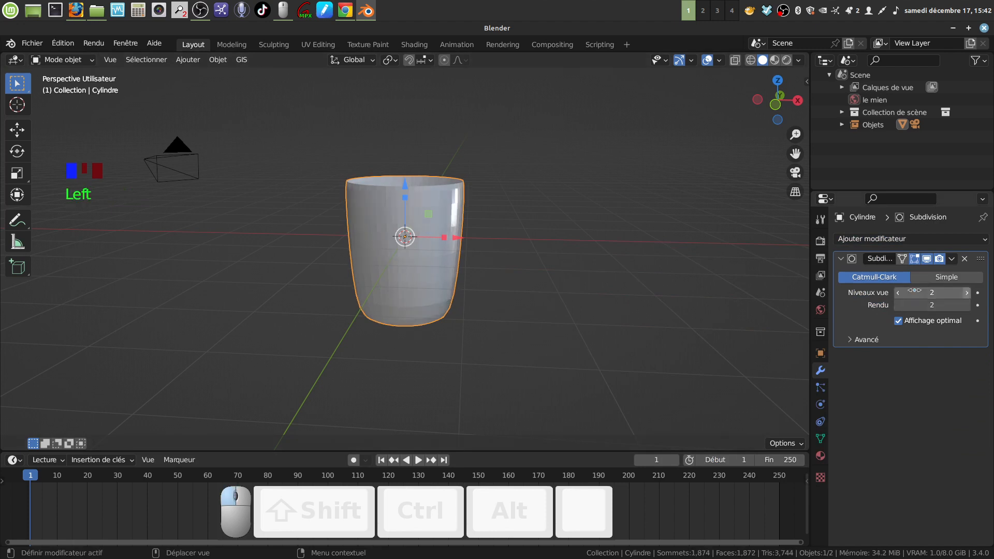
# Step: Apply smooth shading to the cup
pyautogui.scroll(2, 458, 300)
pyautogui.rightClick(434, 262)
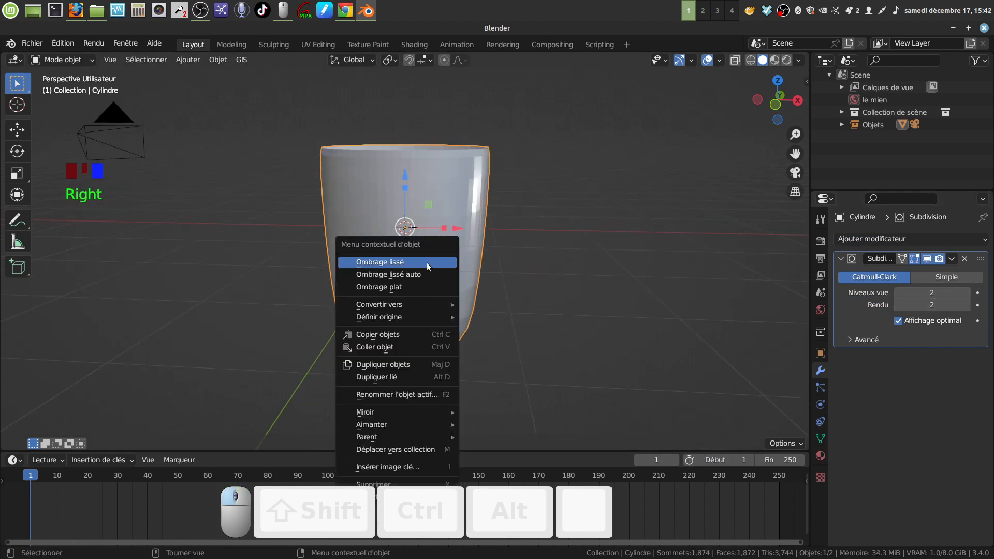
pyautogui.click(426, 263)
pyautogui.moveTo(427, 263); pyautogui.dragTo(435, 251, button='middle')
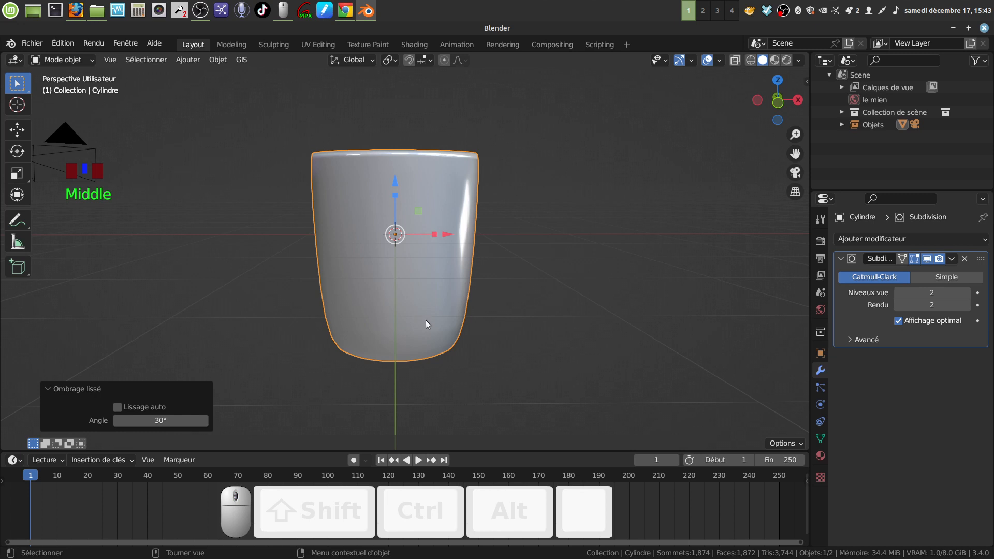
# Step: In Edit mode, cut an edge loop near the base of the outer wall at factor 0.866 and disable the Subdivision modifier's viewport display
pyautogui.press('Tab')
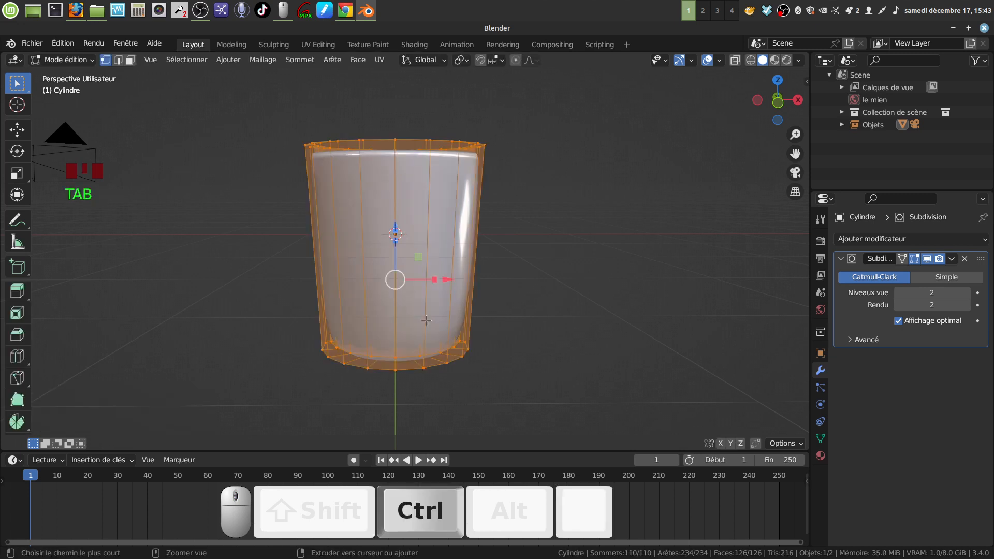
pyautogui.hotkey('ctrl', 'r')
pyautogui.click(426, 320)
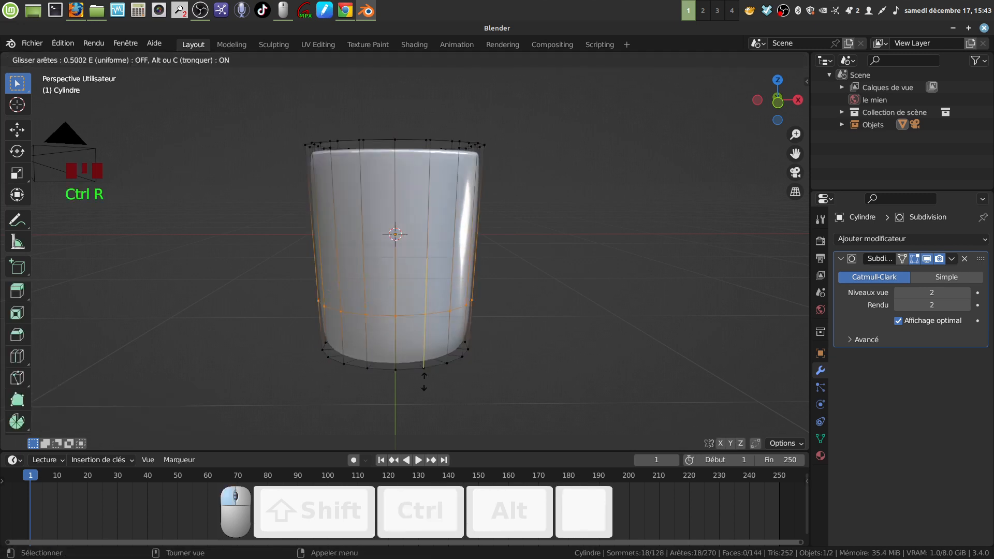
pyautogui.click(431, 420)
pyautogui.moveTo(430, 420); pyautogui.dragTo(389, 313, button='middle')
pyautogui.moveTo(408, 215); pyautogui.dragTo(375, 322, button='middle')
pyautogui.click(924, 261)
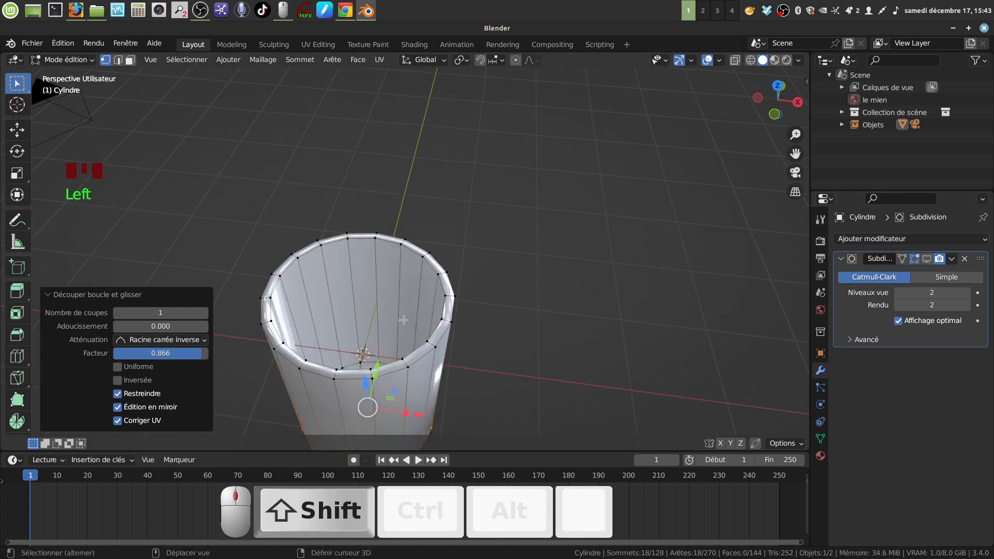
# Step: Cut an edge loop around the cup's inner wall and slide it toward the inside bottom at factor 0.826
pyautogui.keyDown('shift'); pyautogui.moveTo(393, 378); pyautogui.dragTo(435, 329, button='middle'); pyautogui.keyUp('shift')
pyautogui.scroll(2, 414, 357)
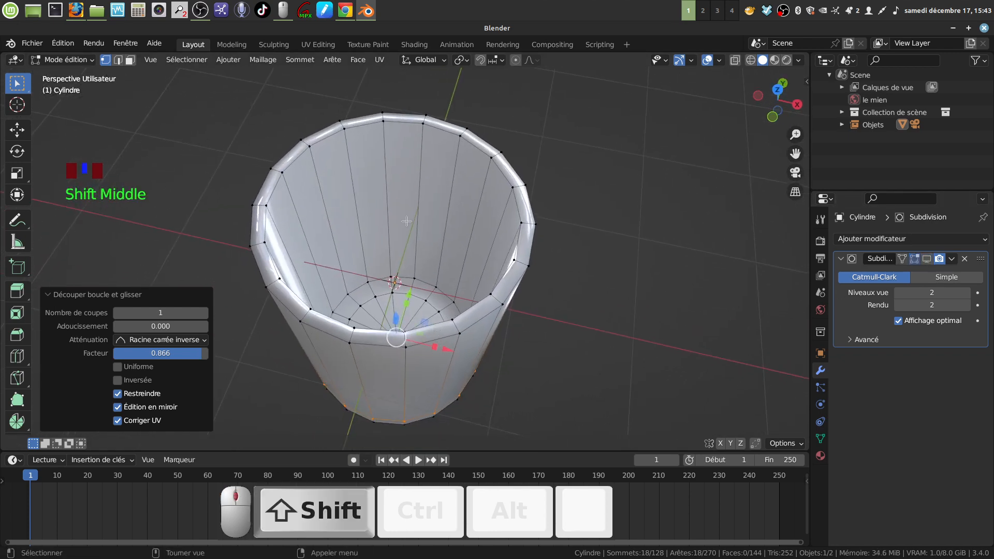
pyautogui.hotkey('ctrl', 'r')
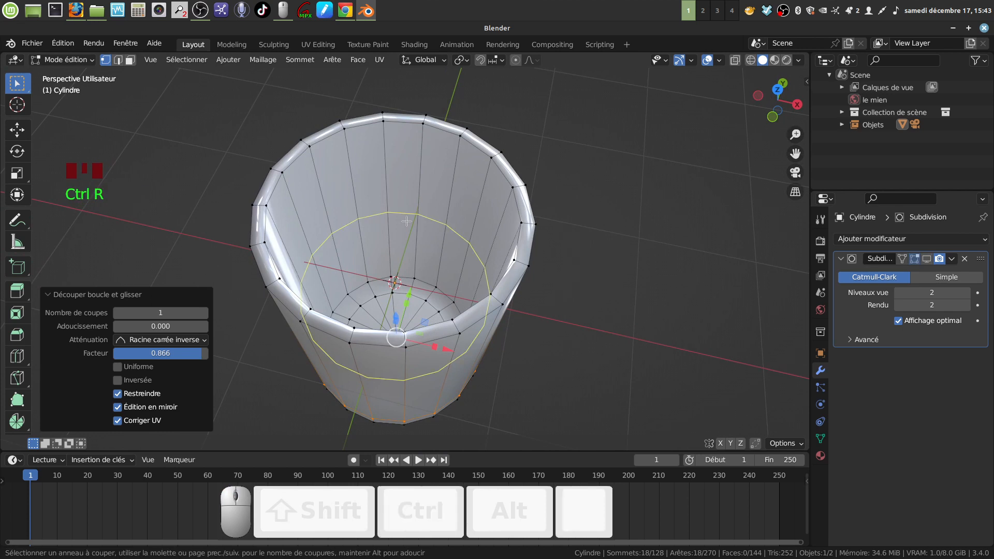
pyautogui.click(405, 220)
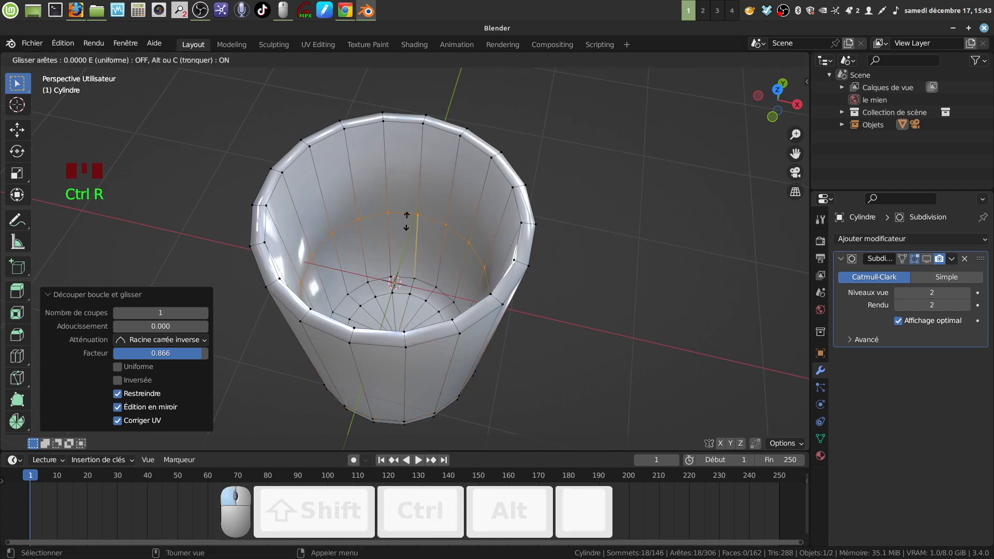
pyautogui.click(421, 285)
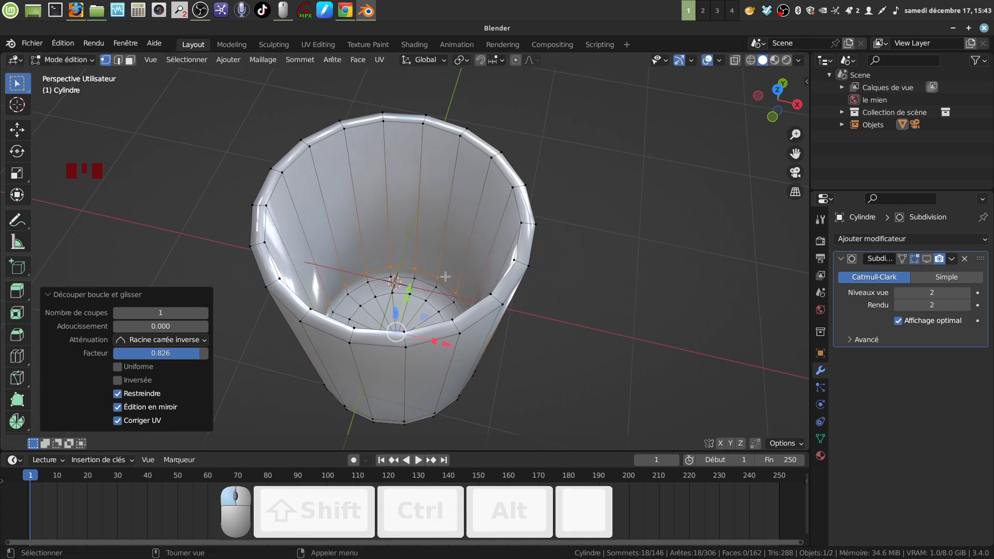
# Step: Bevel the rim's outer and inner edge loops together with a width of 0.042 m and 2 segments
pyautogui.moveTo(446, 270); pyautogui.dragTo(430, 270, button='middle')
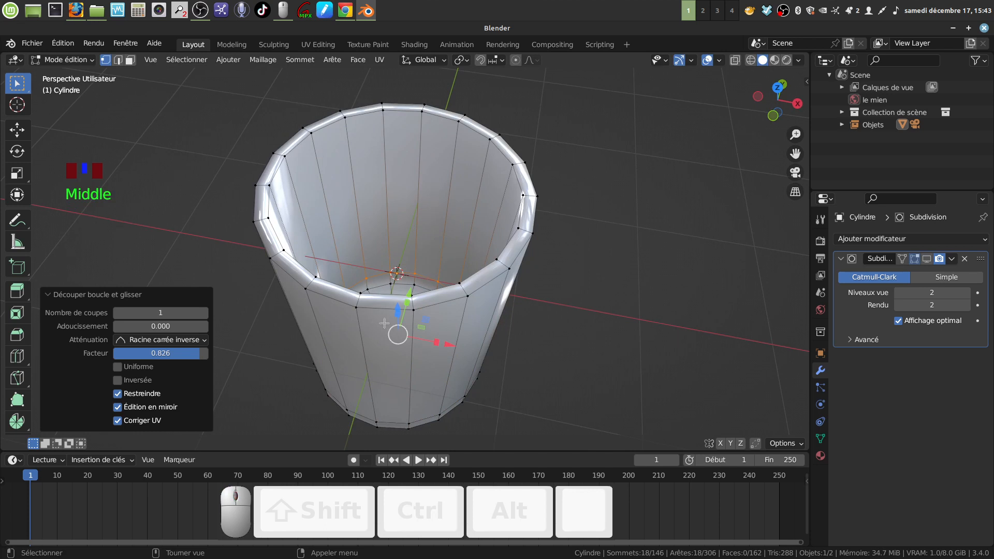
pyautogui.click(118, 60)
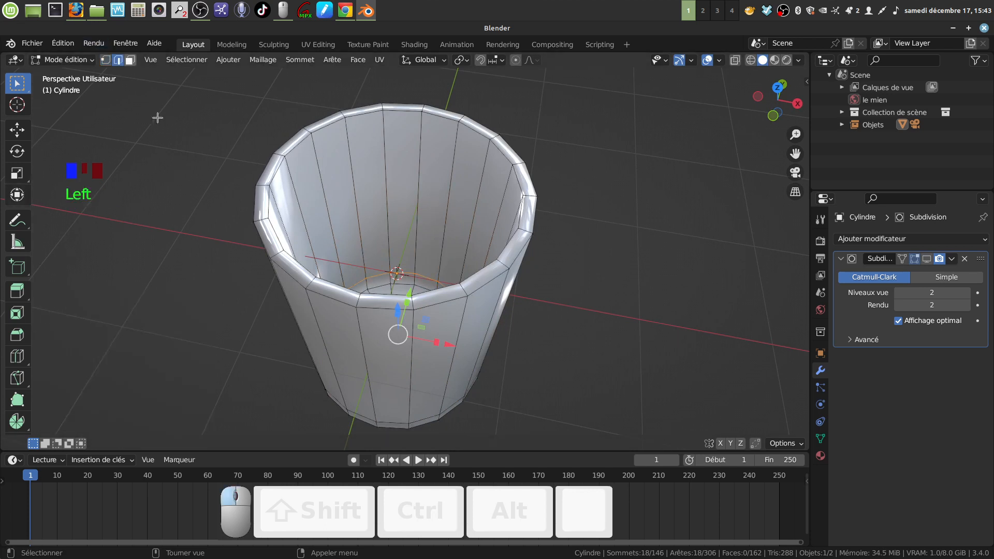
pyautogui.keyDown('alt'); pyautogui.click(478, 284); pyautogui.keyUp('alt')
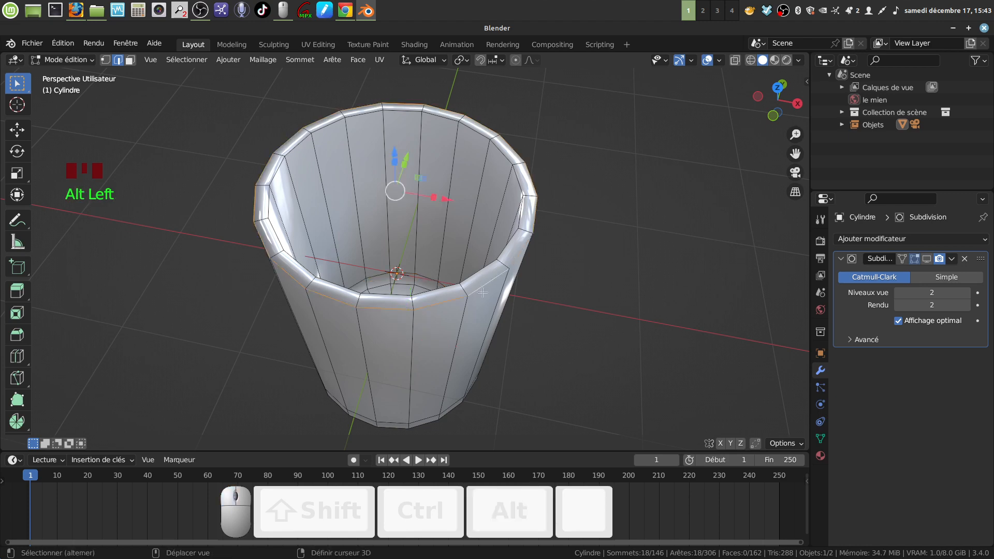
pyautogui.keyDown('alt'); pyautogui.keyDown('shift'); pyautogui.click(469, 279); pyautogui.keyUp('shift'); pyautogui.keyUp('alt')
pyautogui.moveTo(469, 279); pyautogui.dragTo(491, 212, button='middle')
pyautogui.keyDown('shift'); pyautogui.moveTo(497, 203); pyautogui.dragTo(506, 155, button='middle'); pyautogui.keyUp('shift')
pyautogui.moveTo(495, 227); pyautogui.dragTo(493, 224, button='middle')
pyautogui.keyDown('shift'); pyautogui.moveTo(504, 228); pyautogui.dragTo(505, 273, button='middle'); pyautogui.keyUp('shift')
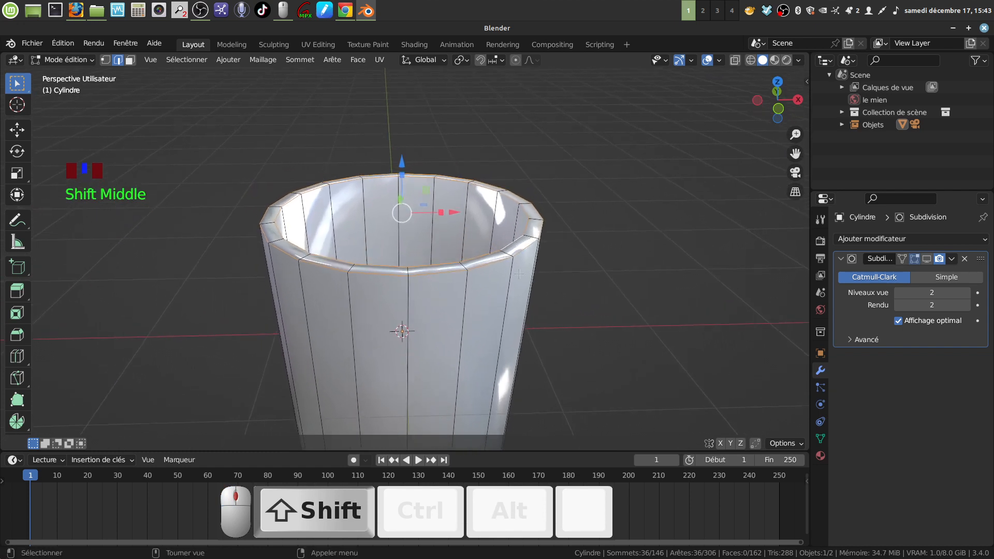
pyautogui.hotkey('ctrl', 'b')
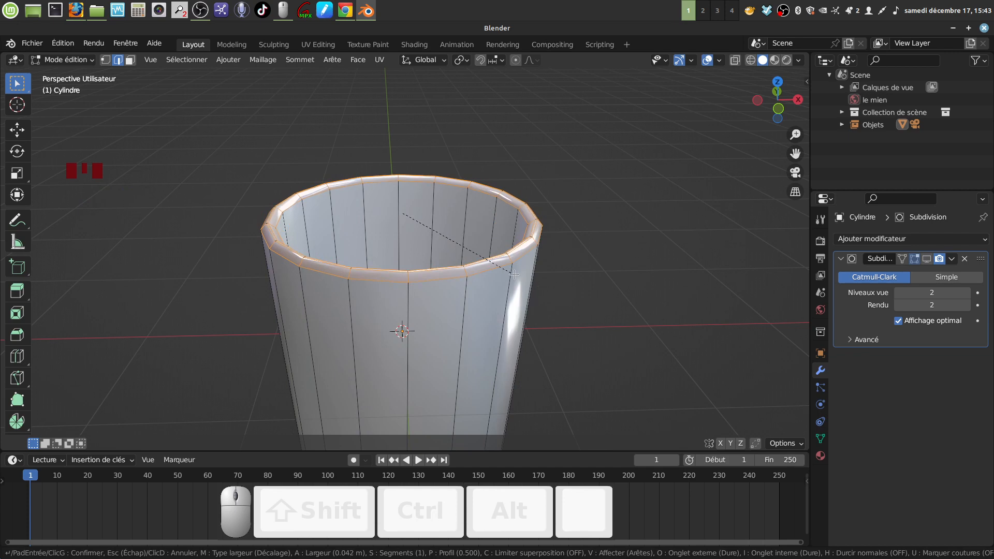
pyautogui.scroll(1, 514, 275)
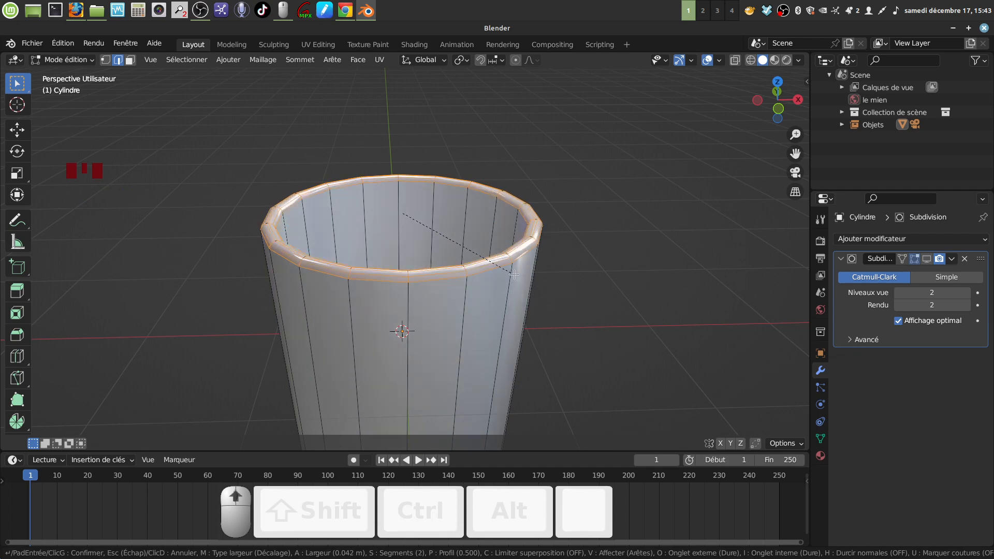
pyautogui.click(513, 274)
pyautogui.scroll(4, 586, 289)
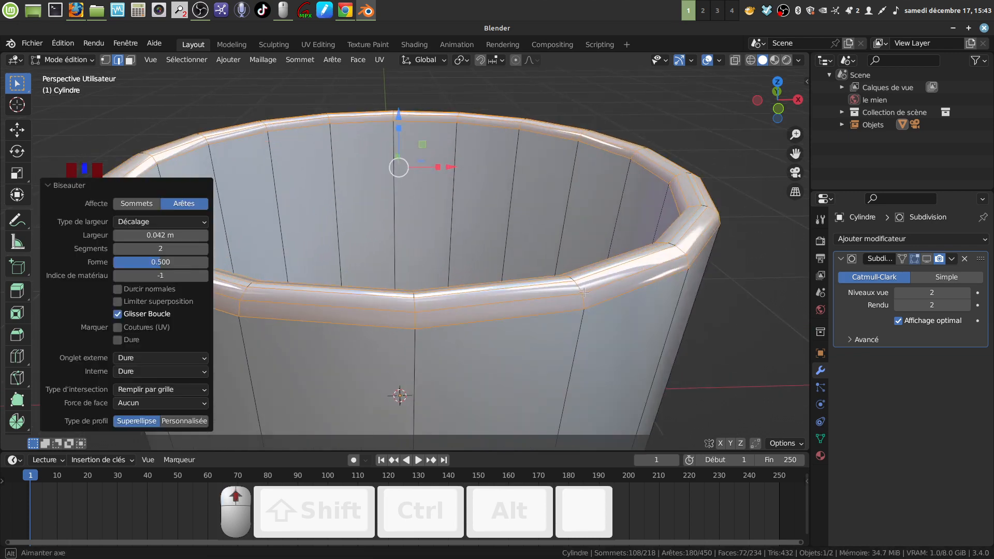
pyautogui.moveTo(586, 290); pyautogui.dragTo(566, 283, button='middle')
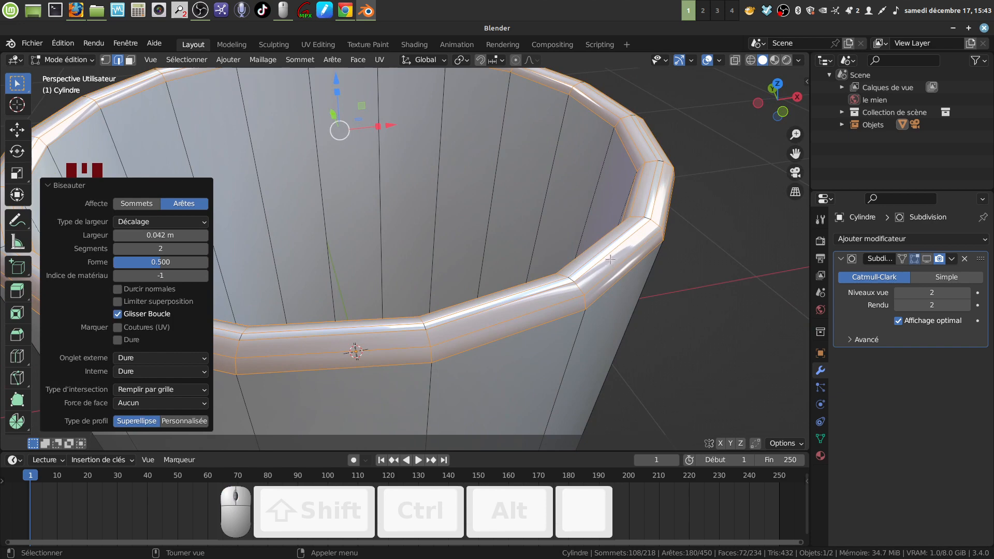
pyautogui.scroll(-6, 610, 260)
pyautogui.moveTo(600, 261); pyautogui.dragTo(489, 328, button='middle')
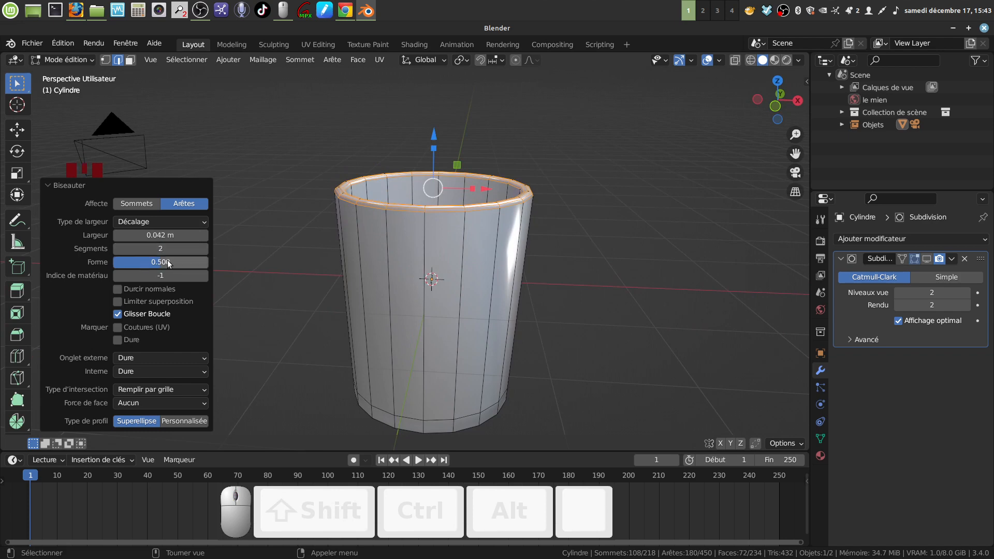
pyautogui.moveTo(451, 248); pyautogui.dragTo(354, 268, button='middle')
# Step: Return to Object mode, re-enable the Subdivision modifier's viewport display and apply the modifier to the cup
pyautogui.press('Tab')
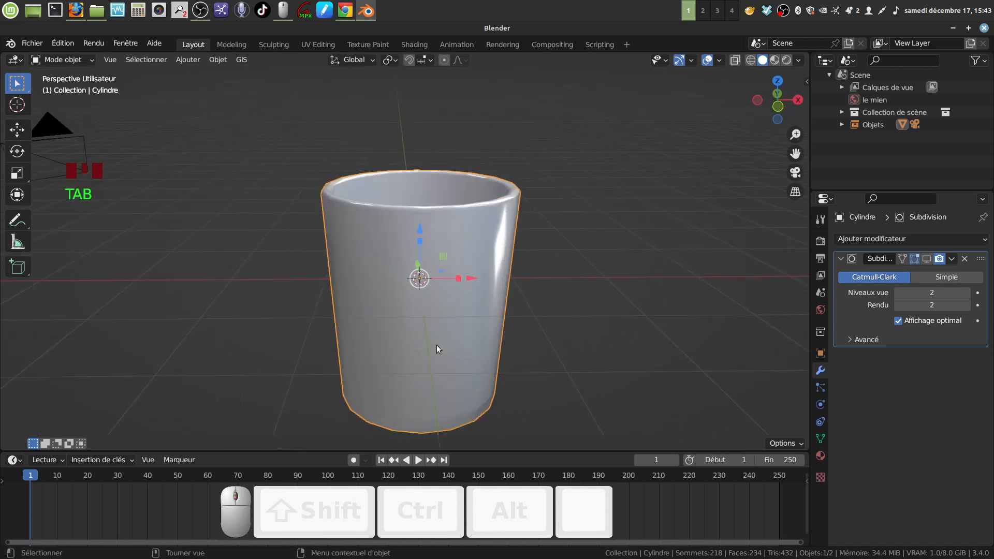
pyautogui.click(928, 258)
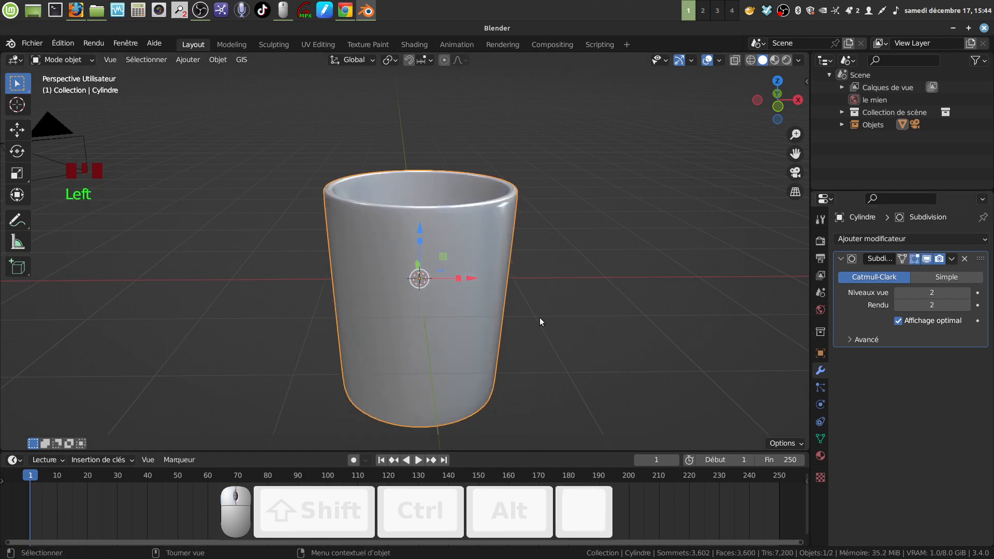
pyautogui.moveTo(539, 318); pyautogui.dragTo(393, 237, button='middle')
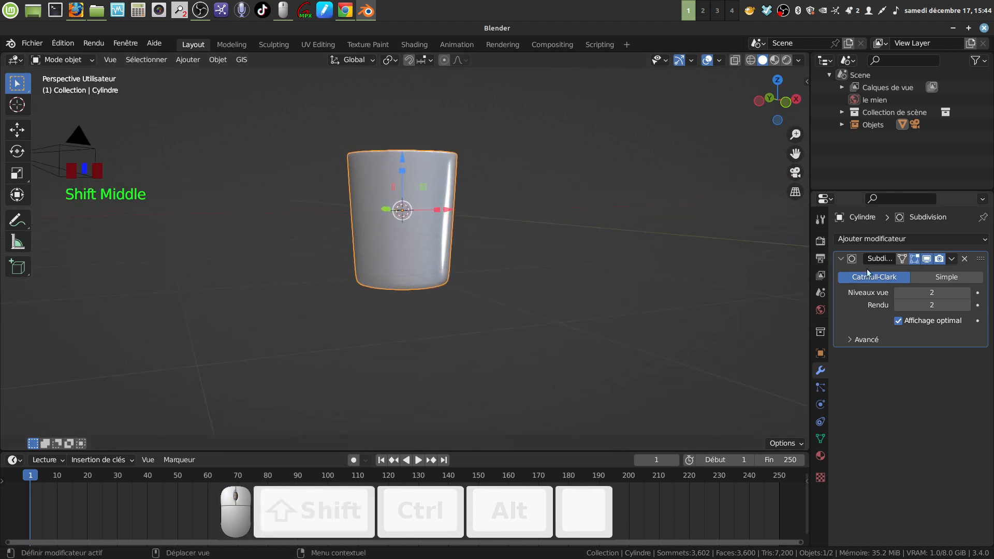
pyautogui.click(950, 261)
pyautogui.click(895, 271)
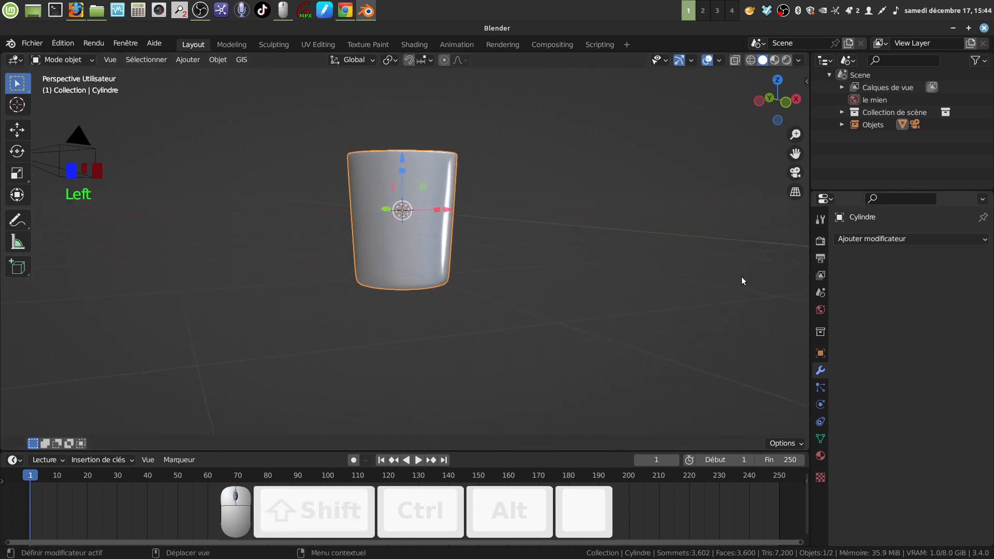
# Step: Create a new material for the cup and assign an Image Texture to its base colour
pyautogui.keyDown('shift'); pyautogui.moveTo(480, 250); pyautogui.dragTo(455, 286, button='middle'); pyautogui.keyUp('shift')
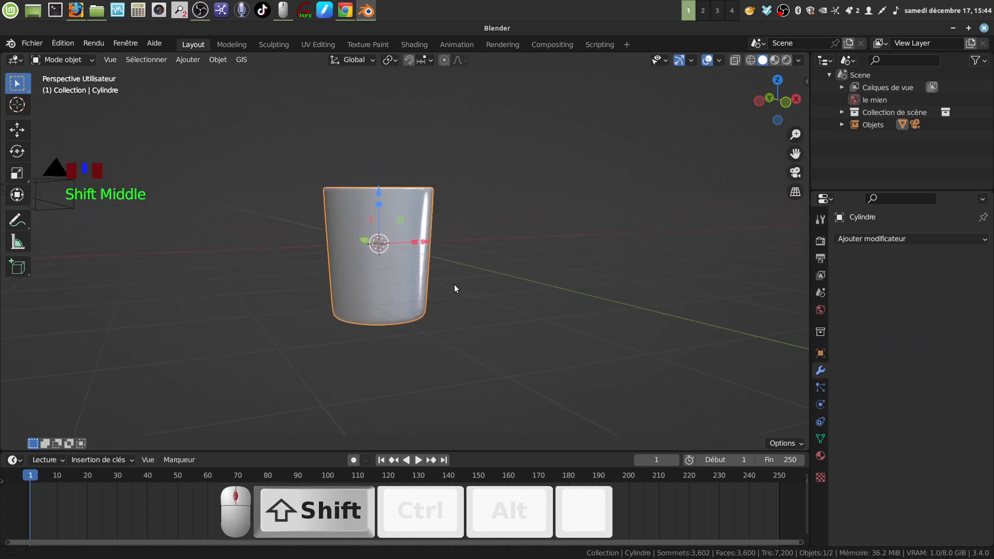
pyautogui.click(820, 456)
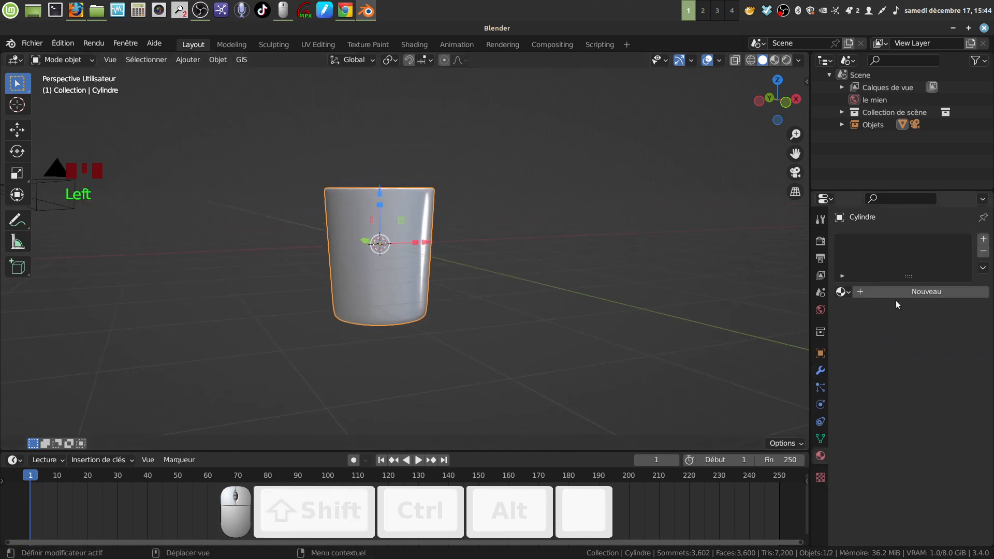
pyautogui.click(909, 291)
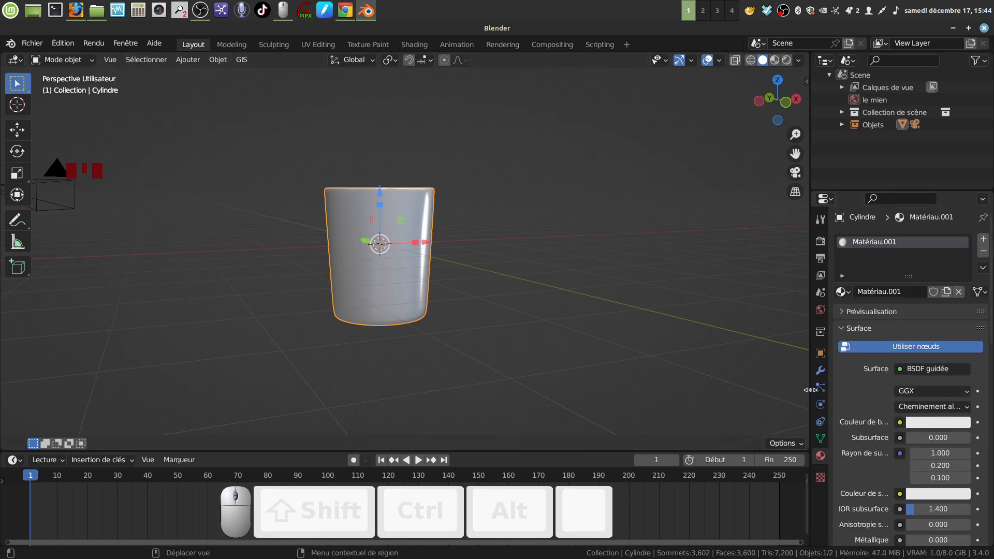
pyautogui.moveTo(811, 387); pyautogui.dragTo(761, 385)
pyautogui.scroll(-5, 857, 360)
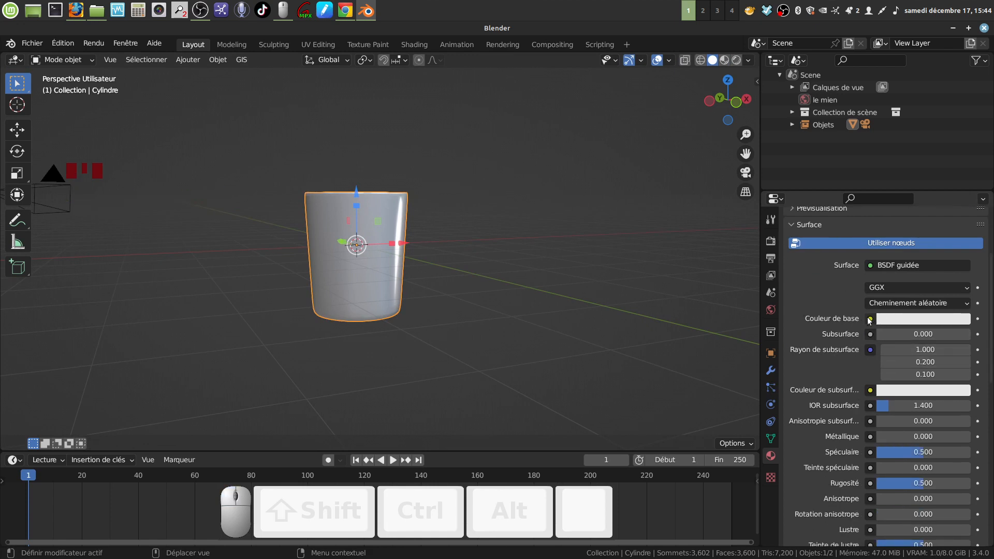
pyautogui.click(870, 319)
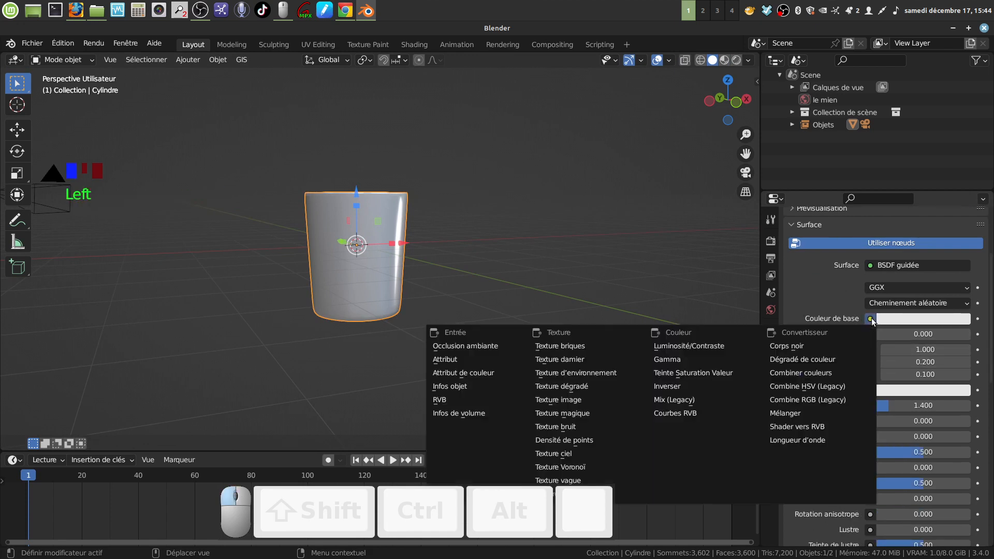
pyautogui.click(597, 400)
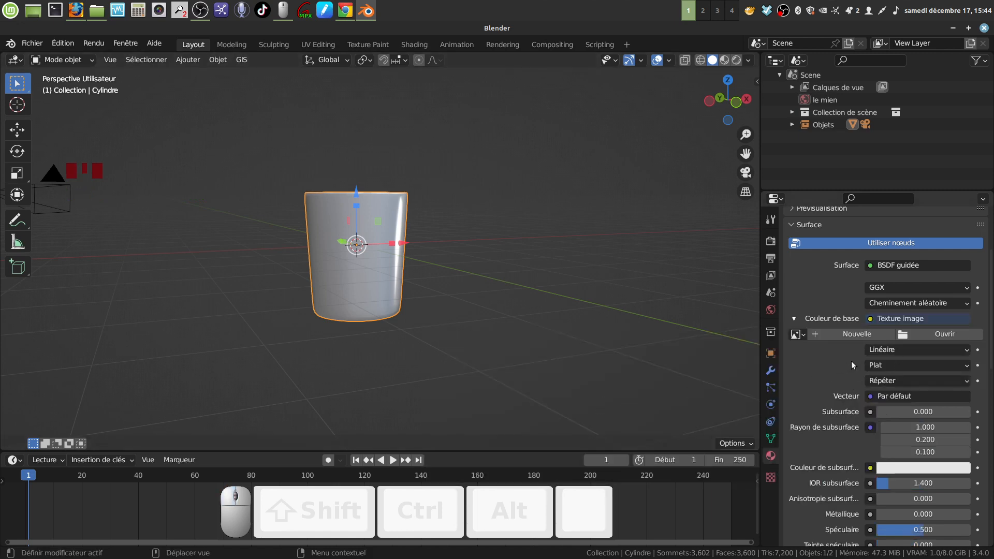
# Step: Set the image texture's projection to Box and its vector to the Generated texture coordinates
pyautogui.click(969, 369)
pyautogui.click(902, 393)
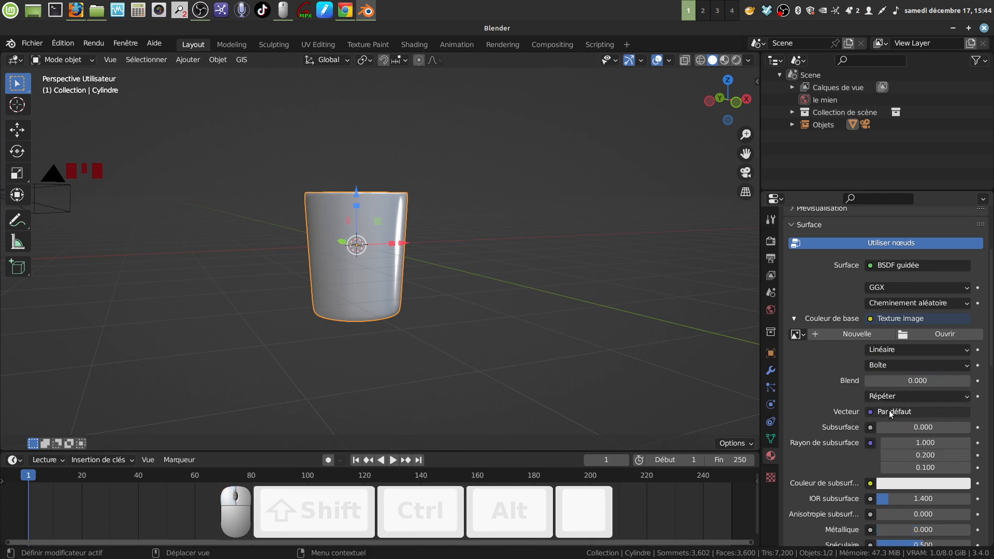
pyautogui.click(890, 412)
pyautogui.click(600, 304)
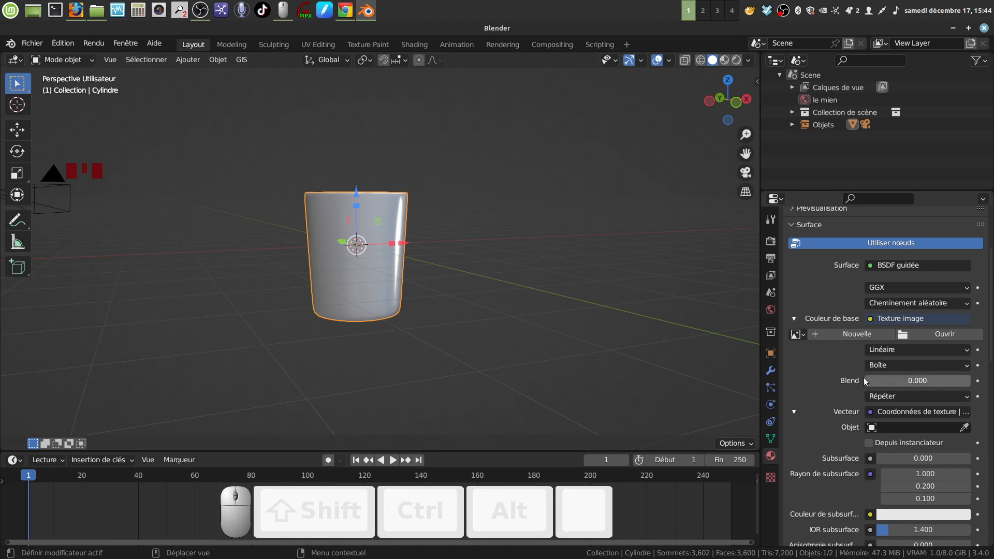
# Step: Lower the cup material's specular value to 0.036
pyautogui.scroll(-3, 839, 430)
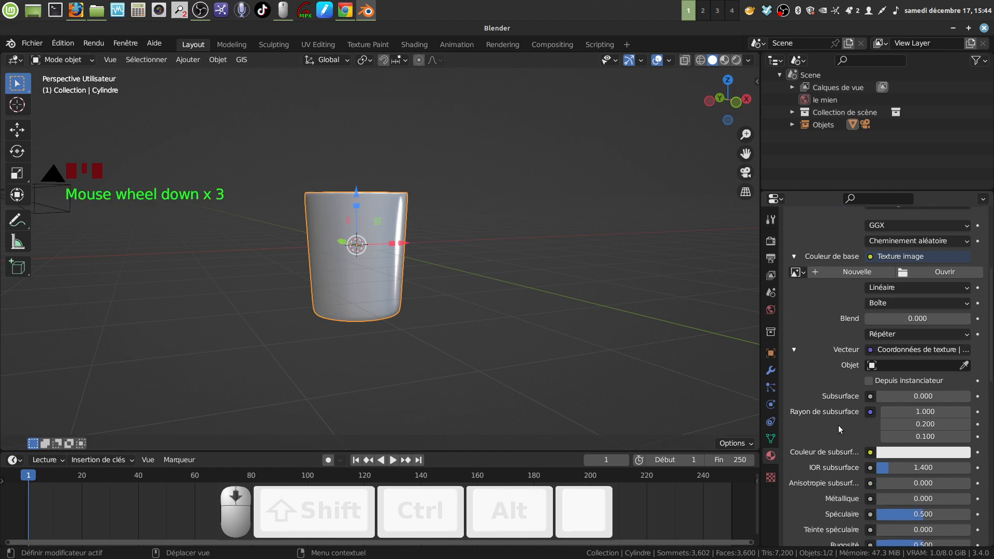
pyautogui.scroll(-3, 838, 428)
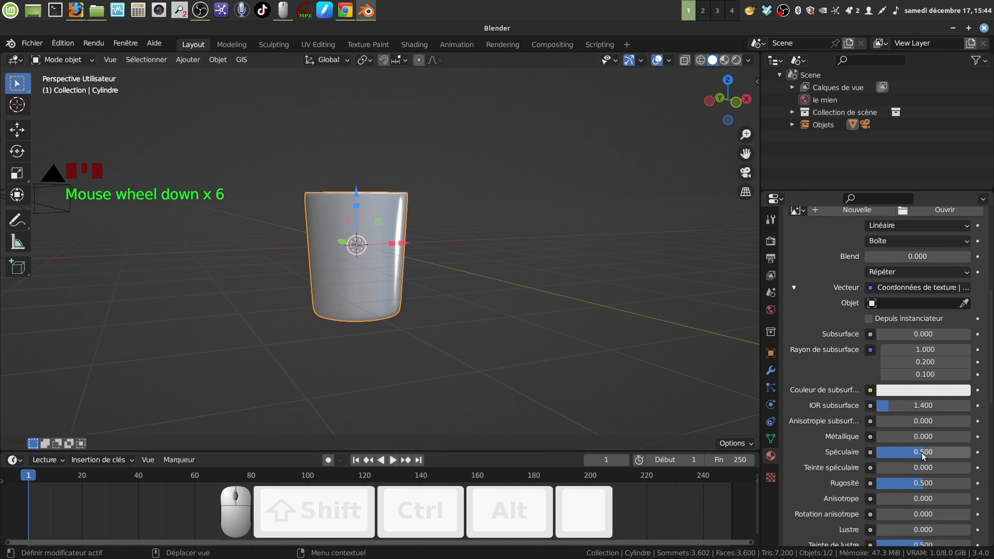
pyautogui.moveTo(924, 455); pyautogui.dragTo(878, 452)
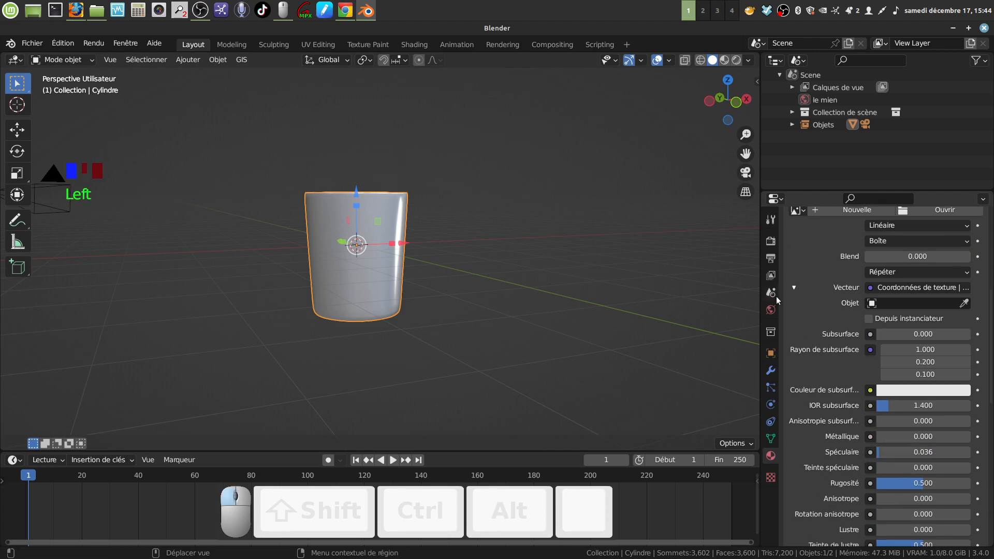
# Step: Load téléchargement.png from the téléc folder as the base colour's image texture
pyautogui.scroll(9, 907, 409)
pyautogui.click(907, 397)
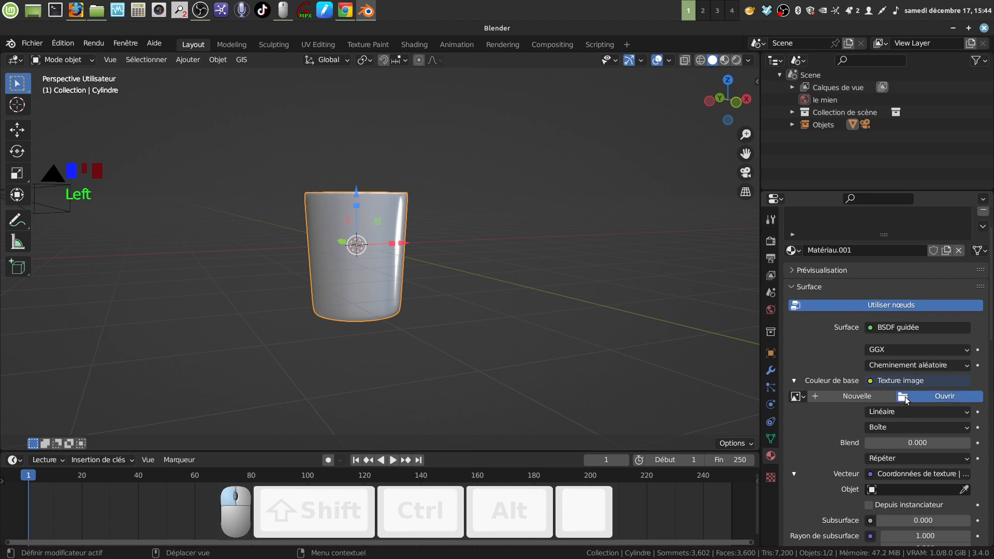
pyautogui.click(225, 418)
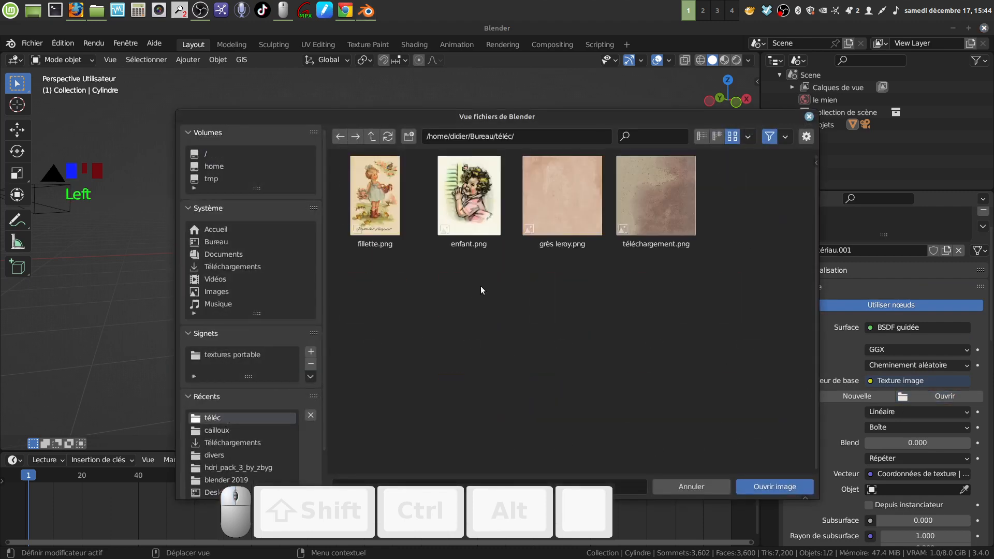
pyautogui.click(651, 201)
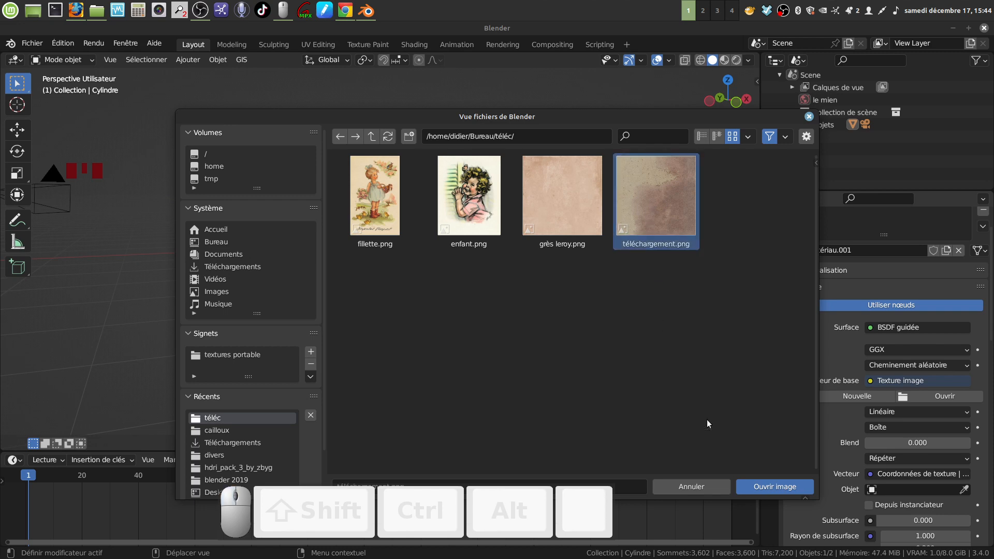
pyautogui.click(757, 486)
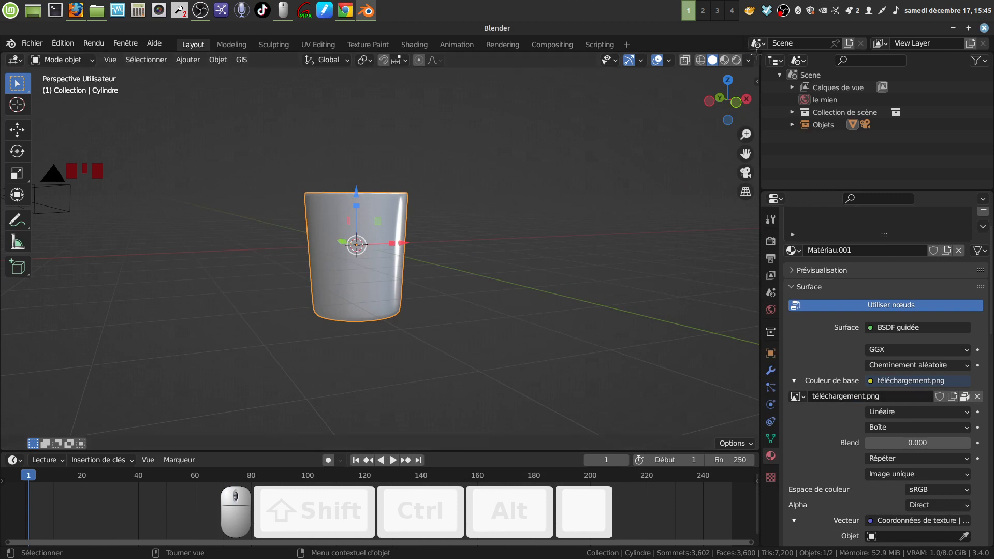
# Step: Split the 3D viewport into two areas, make one a Shader Editor and hide its sidebar
pyautogui.moveTo(757, 53); pyautogui.dragTo(372, 348)
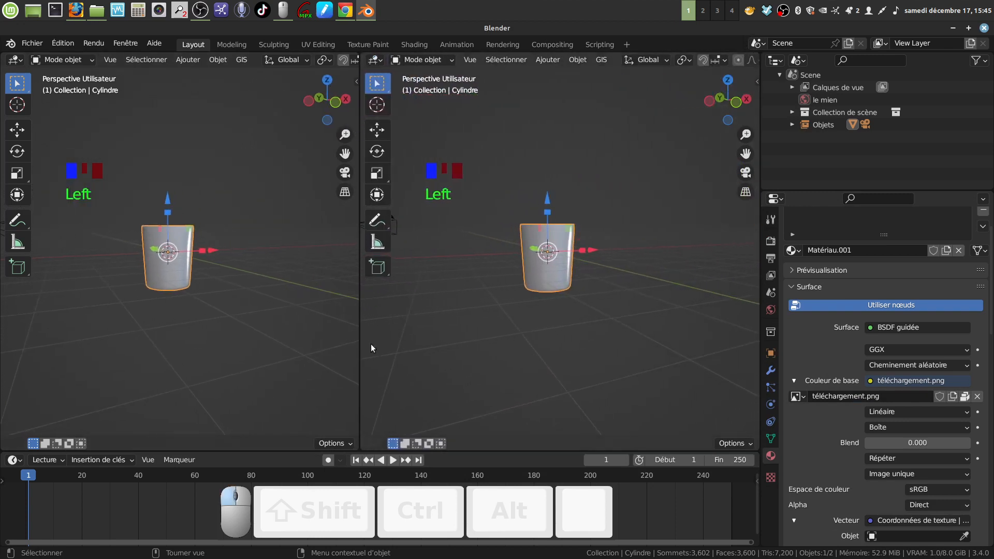
pyautogui.click(374, 60)
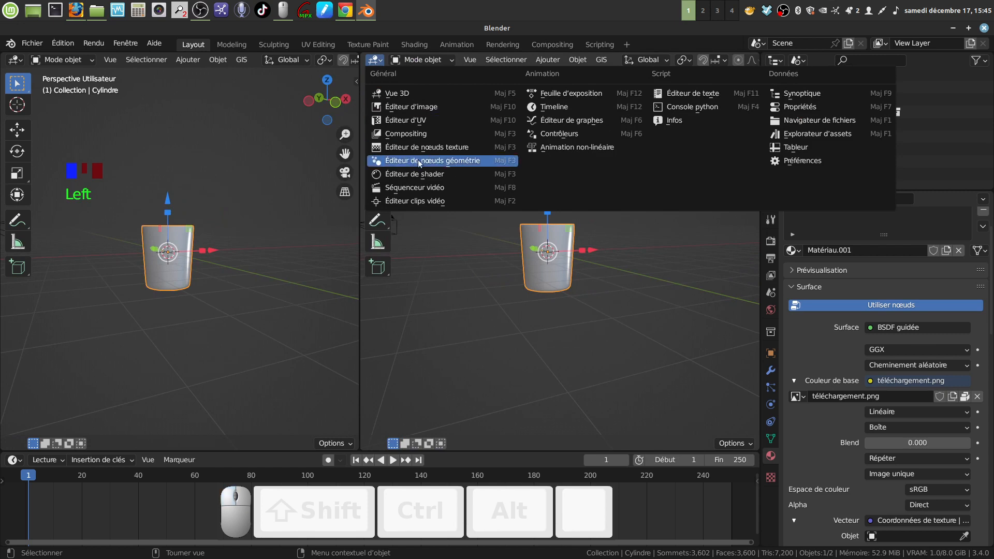
pyautogui.click(445, 177)
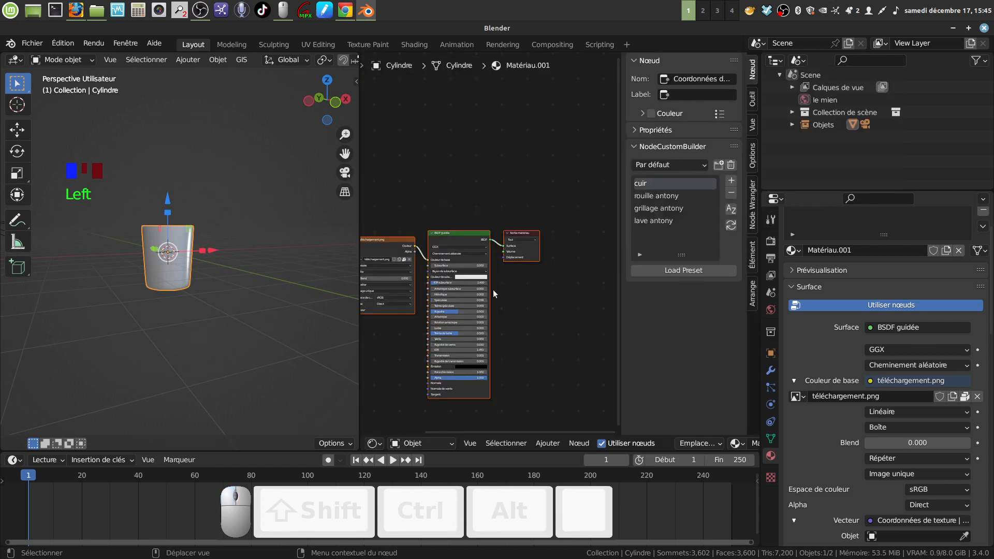
pyautogui.moveTo(557, 297); pyautogui.dragTo(581, 250, button='middle')
pyautogui.press('n')
pyautogui.moveTo(631, 206); pyautogui.dragTo(699, 206, button='middle')
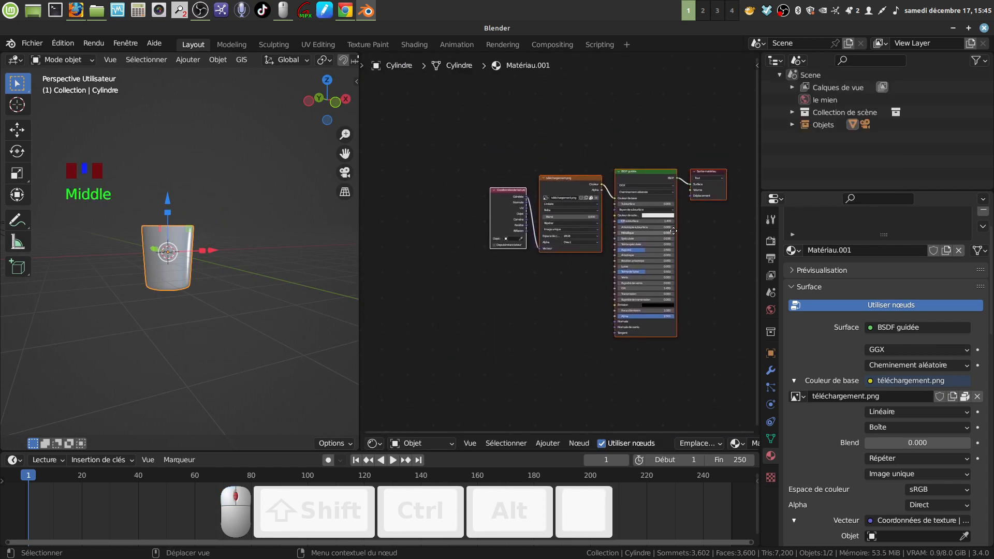
# Step: Move the Texture Coordinate node farther away from the image texture node to leave space between them
pyautogui.scroll(5, 554, 312)
pyautogui.moveTo(555, 297); pyautogui.dragTo(559, 295, button='middle')
pyautogui.click(559, 296)
pyautogui.moveTo(477, 197); pyautogui.dragTo(394, 197)
# Step: Apply all transforms (location, rotation and scale) to the cup object
pyautogui.scroll(3, 228, 342)
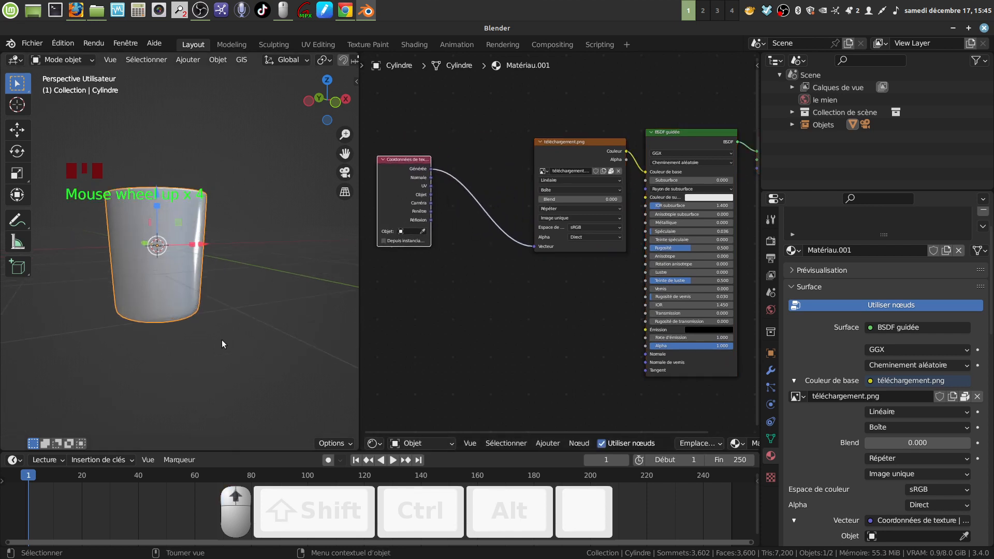
pyautogui.moveTo(222, 344); pyautogui.dragTo(168, 288, button='middle')
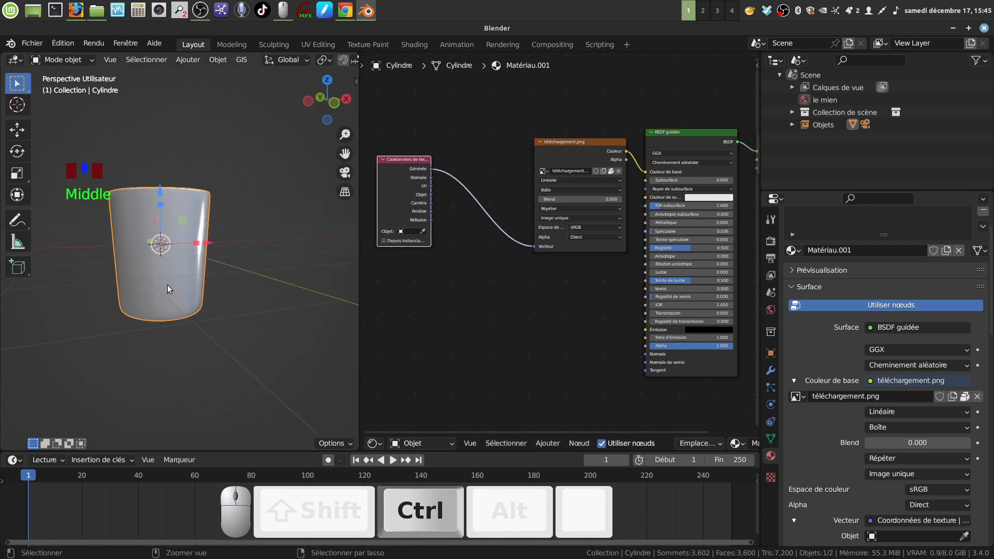
pyautogui.hotkey('ctrl', 'a')
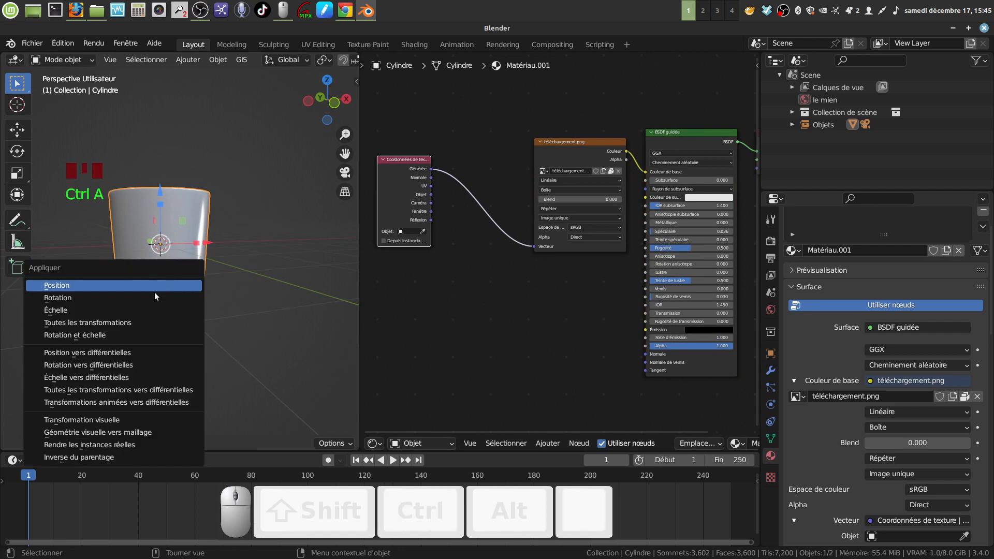
pyautogui.click(160, 322)
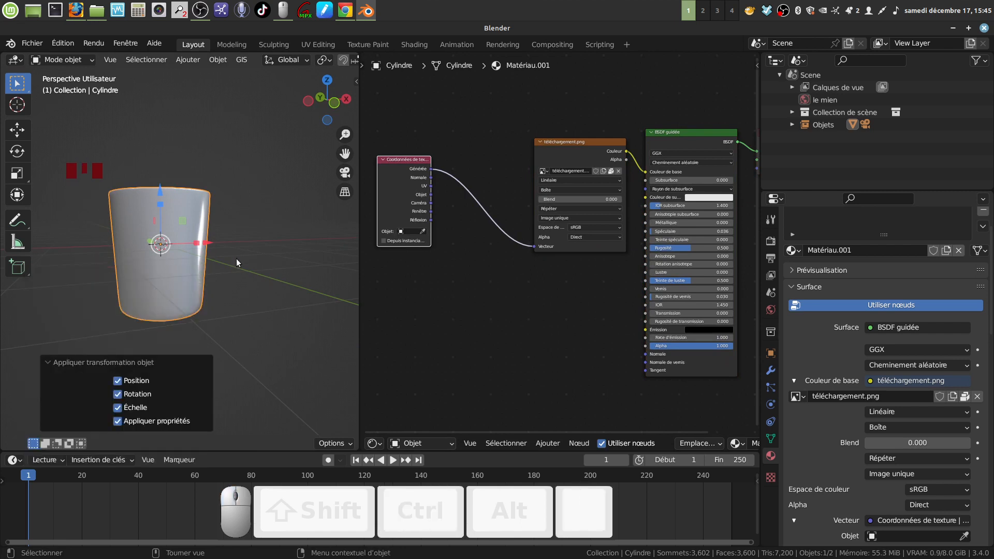
pyautogui.scroll(-1, 237, 269)
pyautogui.keyDown('shift'); pyautogui.moveTo(238, 278); pyautogui.dragTo(281, 293, button='middle'); pyautogui.keyUp('shift')
pyautogui.scroll(2, 256, 334)
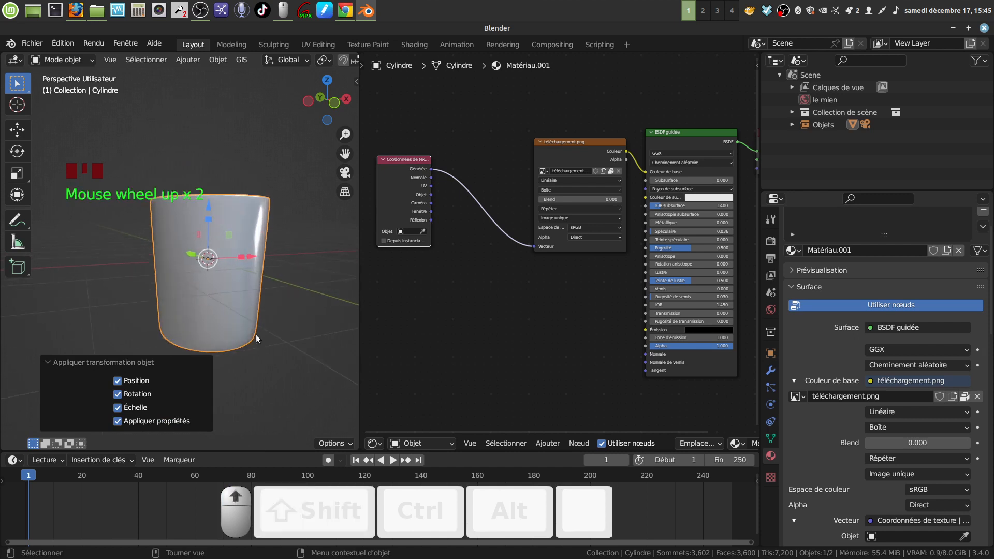
pyautogui.keyDown('shift'); pyautogui.moveTo(256, 335); pyautogui.dragTo(215, 300, button='middle'); pyautogui.keyUp('shift')
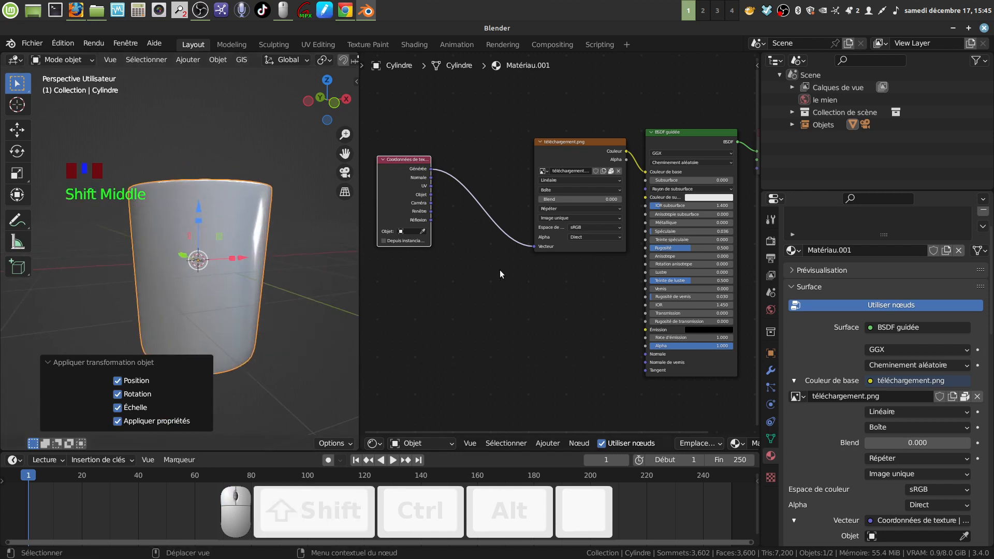
# Step: Switch the 3D viewport to rendered shading to show the texture on the cup
pyautogui.moveTo(492, 268); pyautogui.dragTo(463, 258, button='middle')
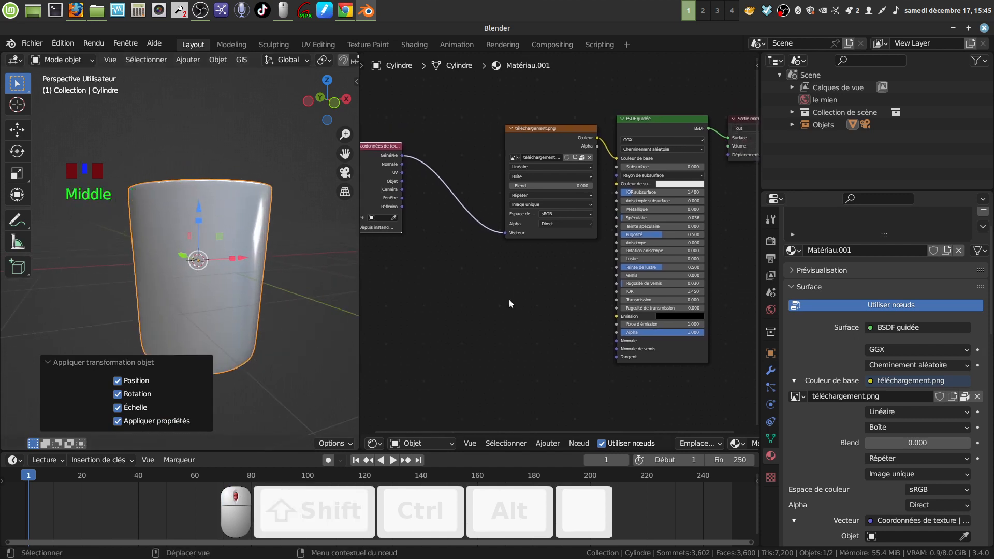
pyautogui.scroll(3, 508, 301)
pyautogui.moveTo(528, 281); pyautogui.dragTo(543, 287, button='middle')
pyautogui.scroll(-13, 350, 67)
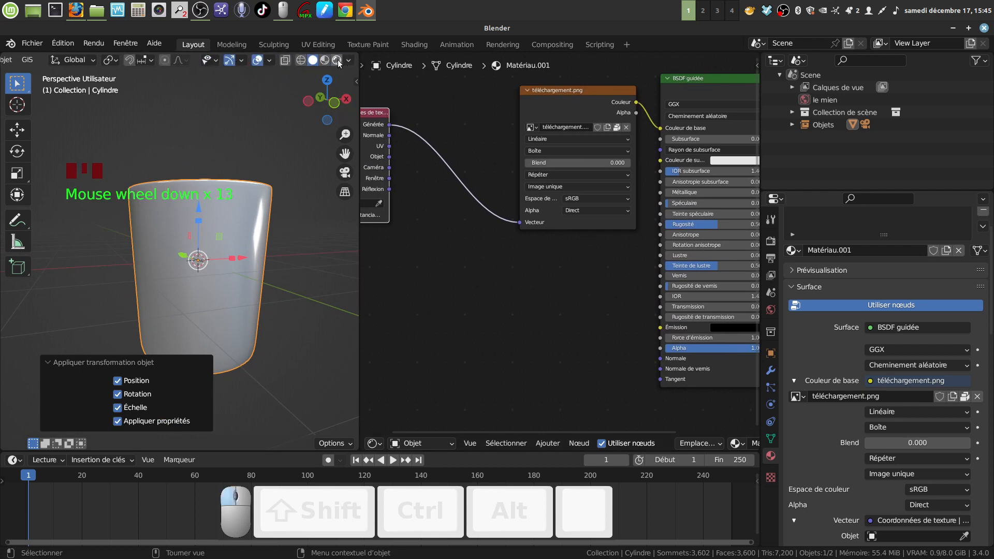
pyautogui.click(337, 60)
pyautogui.moveTo(291, 280)
pyautogui.mouseDown(button='middle')
pyautogui.moveTo(281, 300)
pyautogui.moveTo(287, 280)
pyautogui.mouseUp(button='middle')
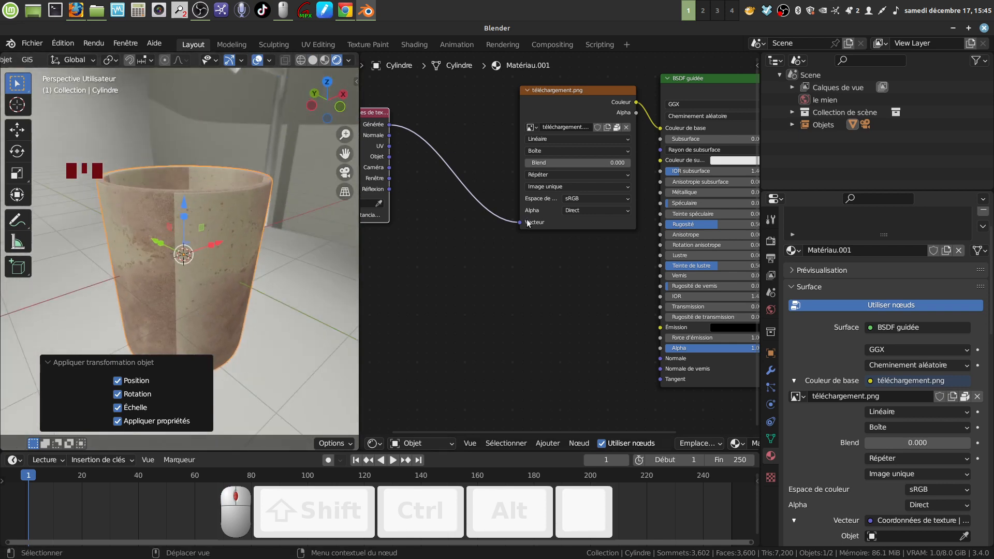
# Step: Set the extension mode of the téléchargement.png texture node to Limiter and view the cup from several sides
pyautogui.click(628, 178)
pyautogui.click(576, 209)
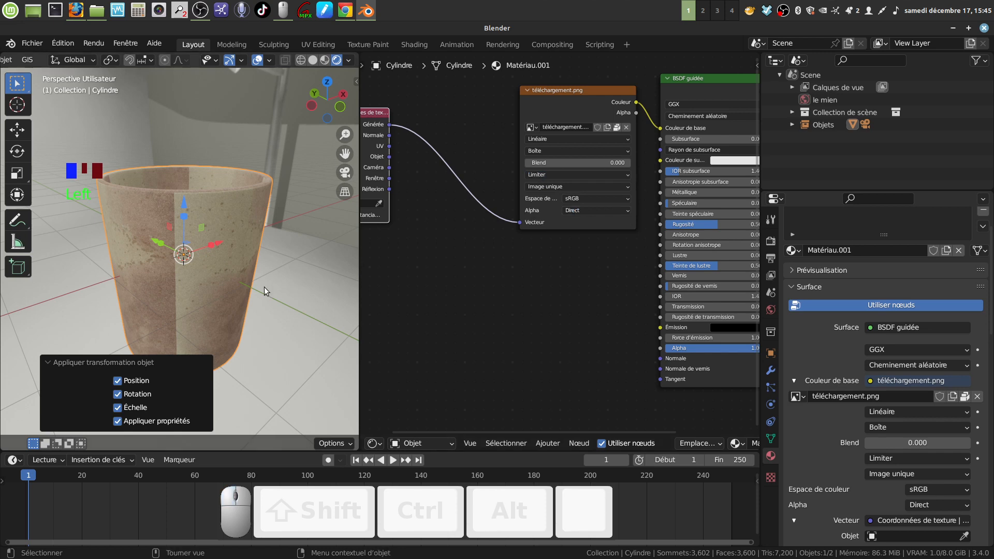
pyautogui.moveTo(260, 280); pyautogui.dragTo(310, 280, button='middle')
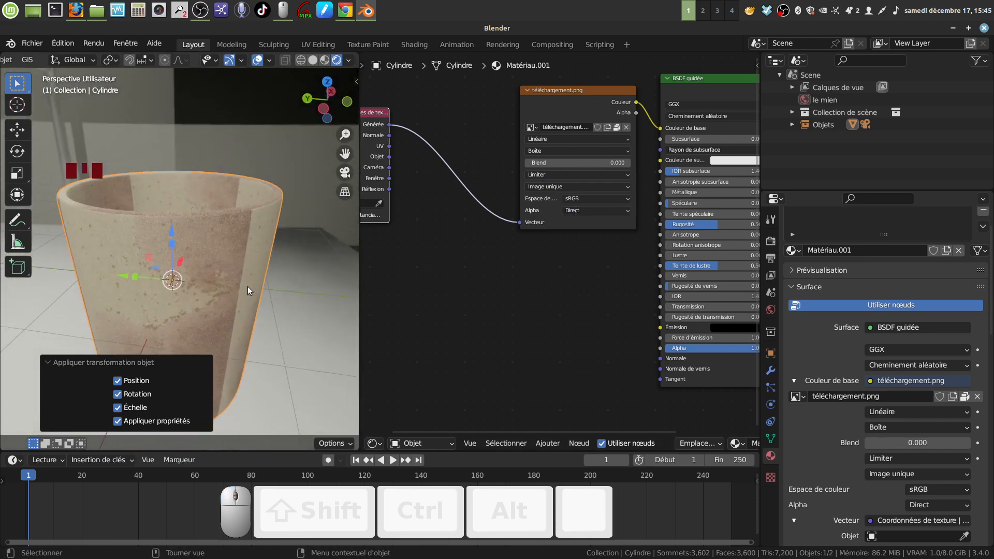
pyautogui.moveTo(250, 276); pyautogui.dragTo(197, 269, button='middle')
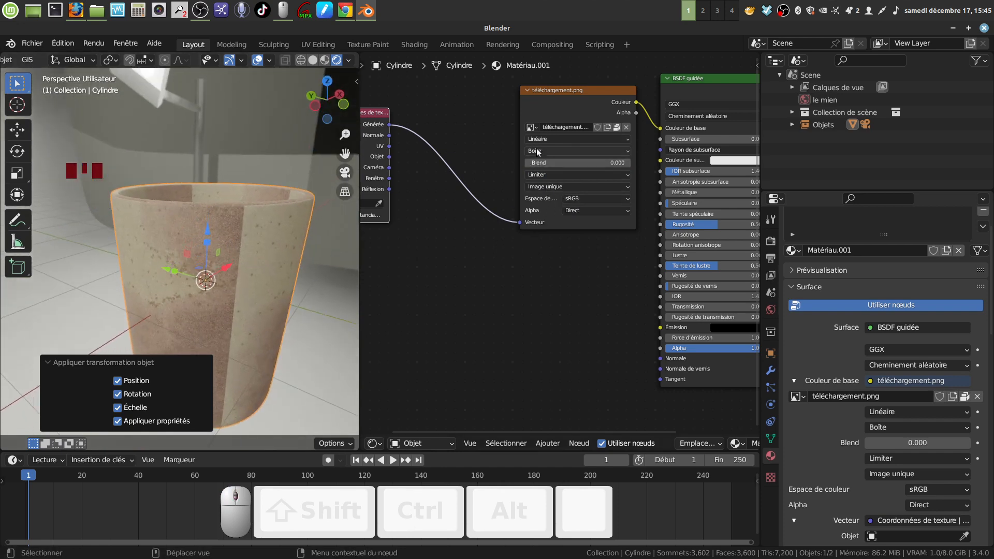
pyautogui.moveTo(266, 241); pyautogui.dragTo(256, 263, button='middle')
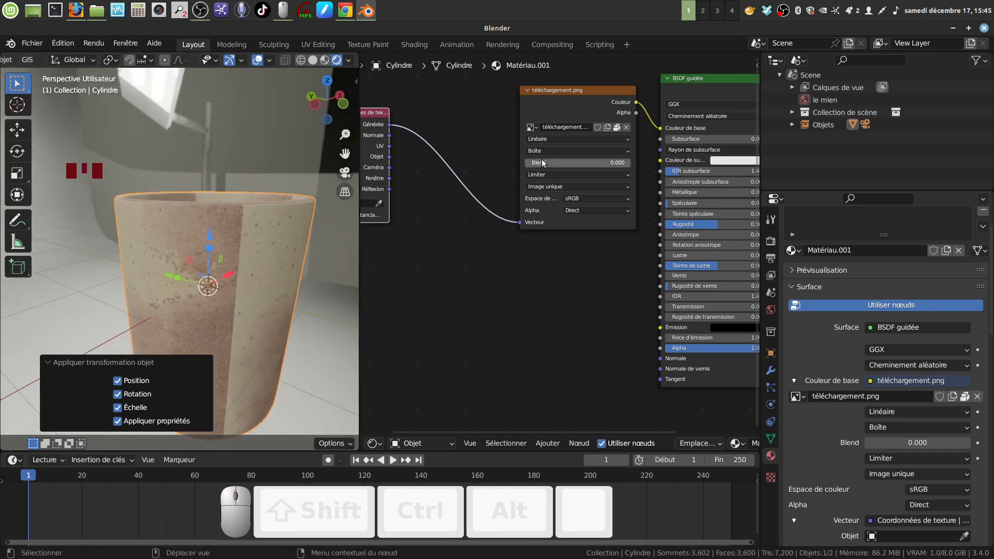
# Step: Soften the seams of the téléchargement.png box projection with a blend of 0.316 and look around the cup
pyautogui.moveTo(536, 162); pyautogui.dragTo(569, 163)
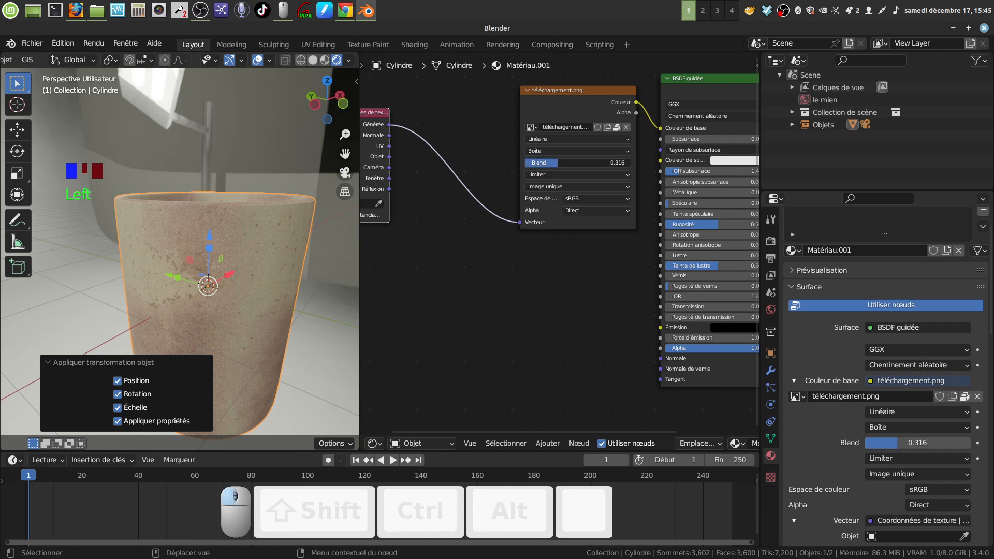
pyautogui.moveTo(201, 222); pyautogui.dragTo(275, 145, button='middle')
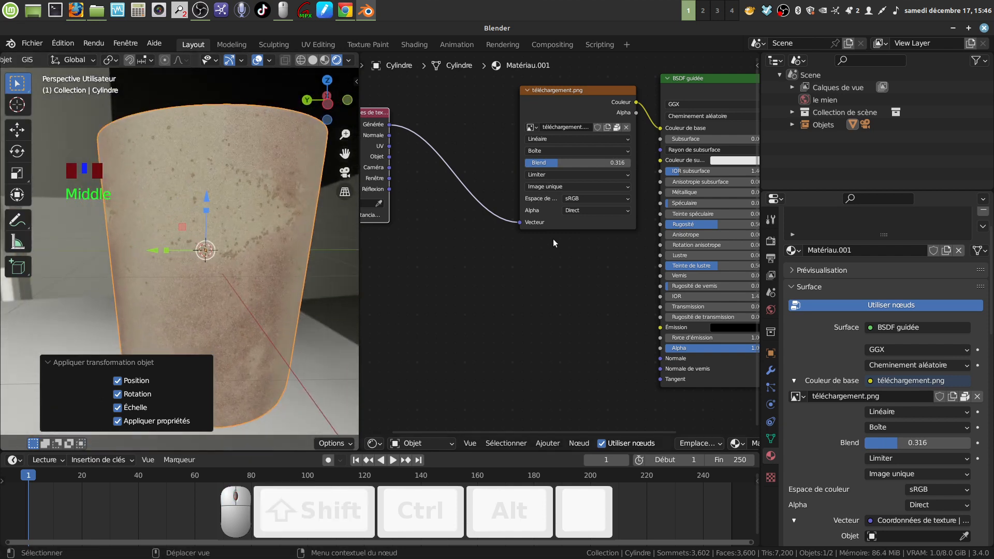
pyautogui.moveTo(240, 291); pyautogui.dragTo(269, 284, button='middle')
pyautogui.moveTo(353, 285); pyautogui.dragTo(226, 243, button='middle')
pyautogui.scroll(-2, 226, 244)
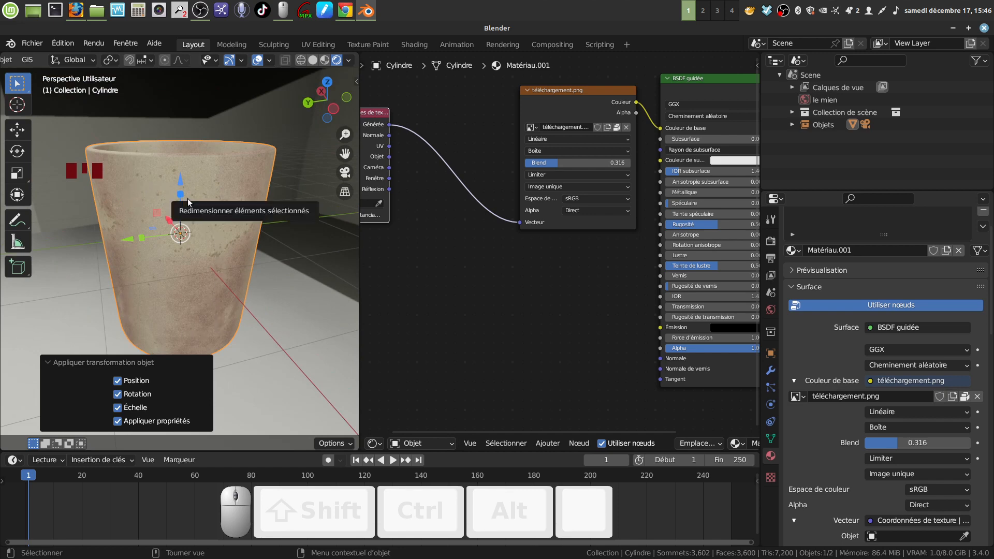
pyautogui.moveTo(207, 228); pyautogui.dragTo(199, 196, button='middle')
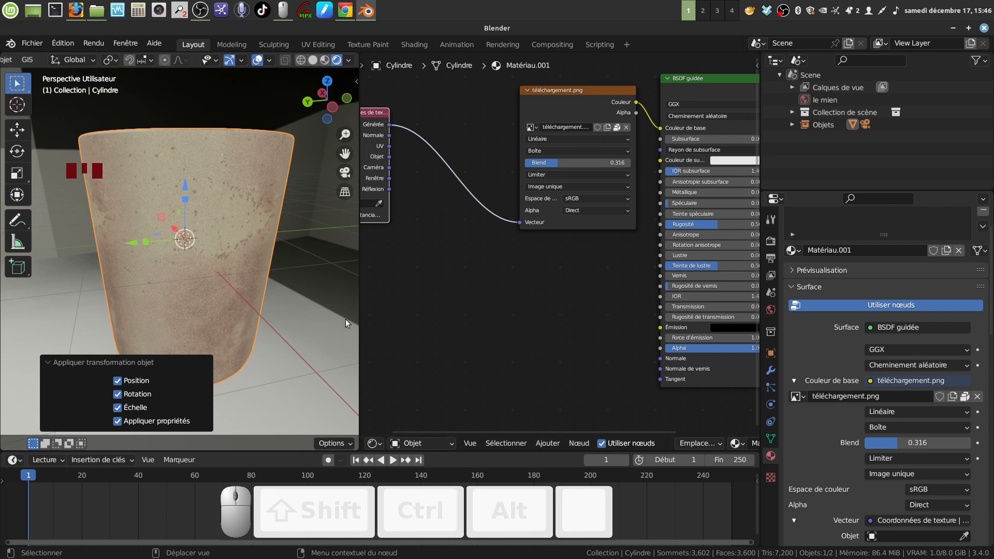
pyautogui.moveTo(238, 288)
pyautogui.mouseDown(button='middle')
pyautogui.moveTo(228, 273)
pyautogui.moveTo(248, 275)
pyautogui.moveTo(232, 270)
pyautogui.mouseUp(button='middle')
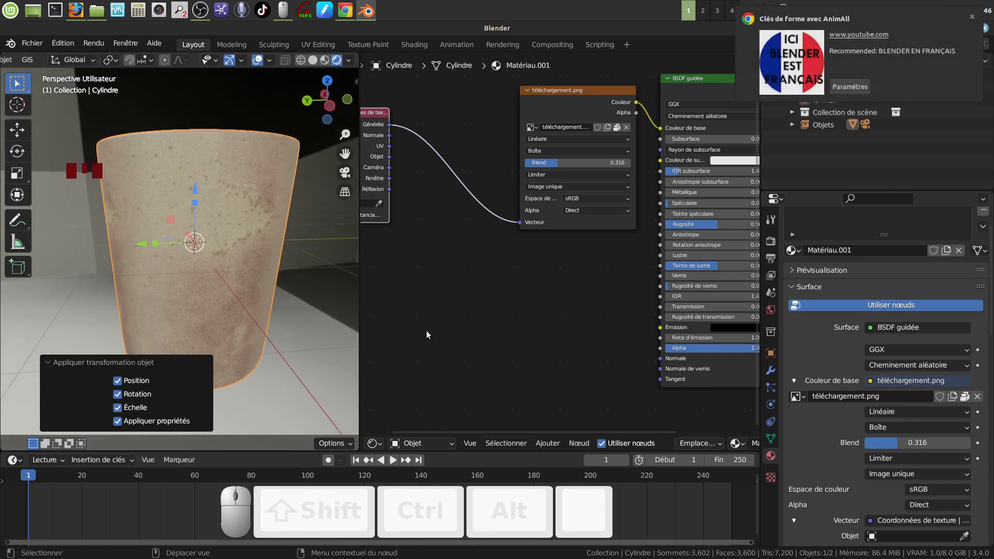
pyautogui.click(972, 20)
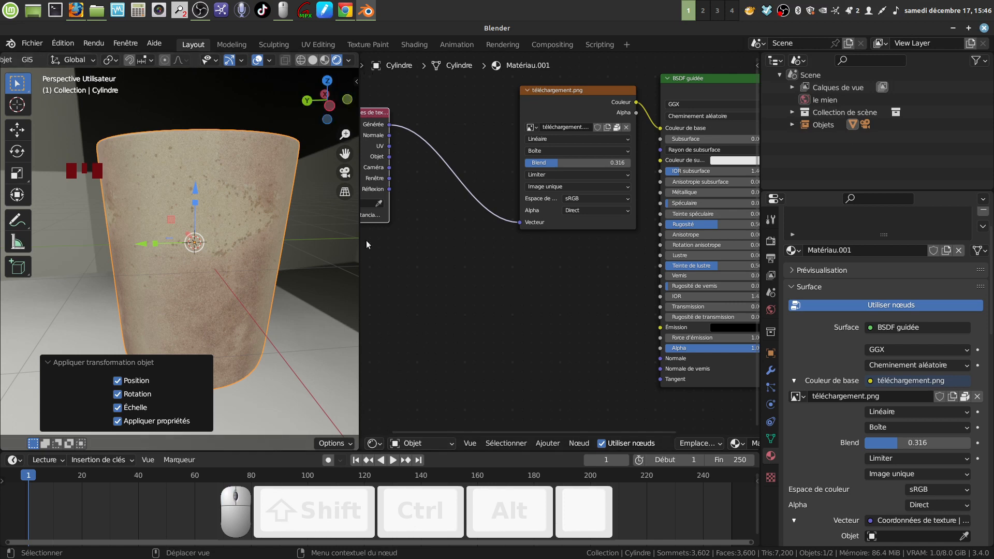
# Step: Move the Material Output node down below the Principled BSDF to make room for a second group of nodes
pyautogui.scroll(-2, 374, 311)
pyautogui.scroll(-2, 383, 332)
pyautogui.moveTo(384, 327); pyautogui.dragTo(421, 301, button='middle')
pyautogui.click(377, 441)
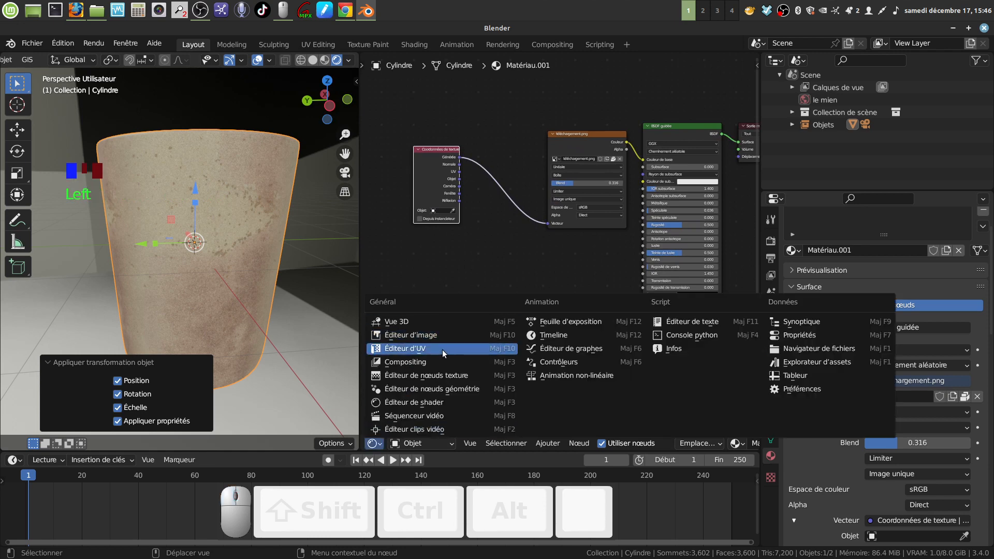
pyautogui.moveTo(402, 300); pyautogui.dragTo(362, 285, button='middle')
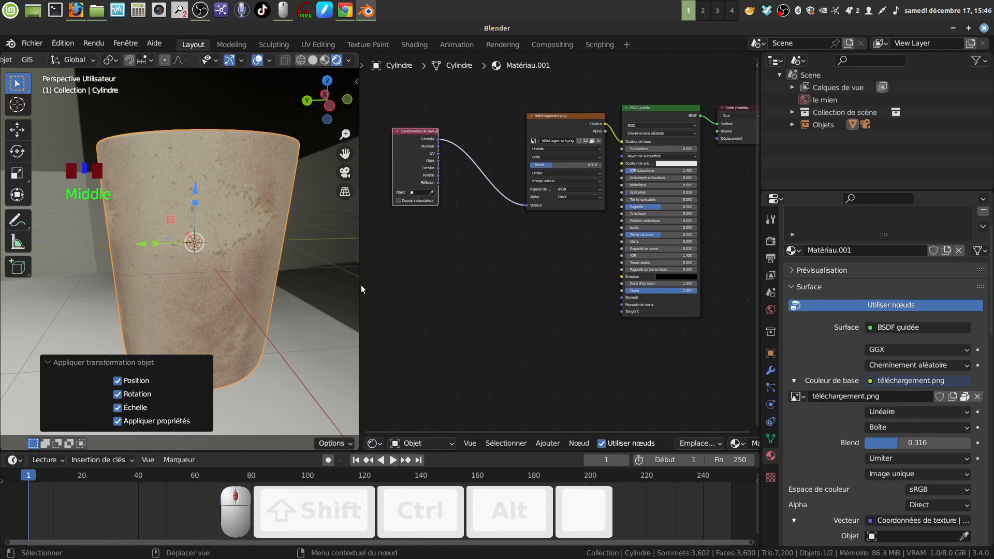
pyautogui.scroll(-2, 435, 286)
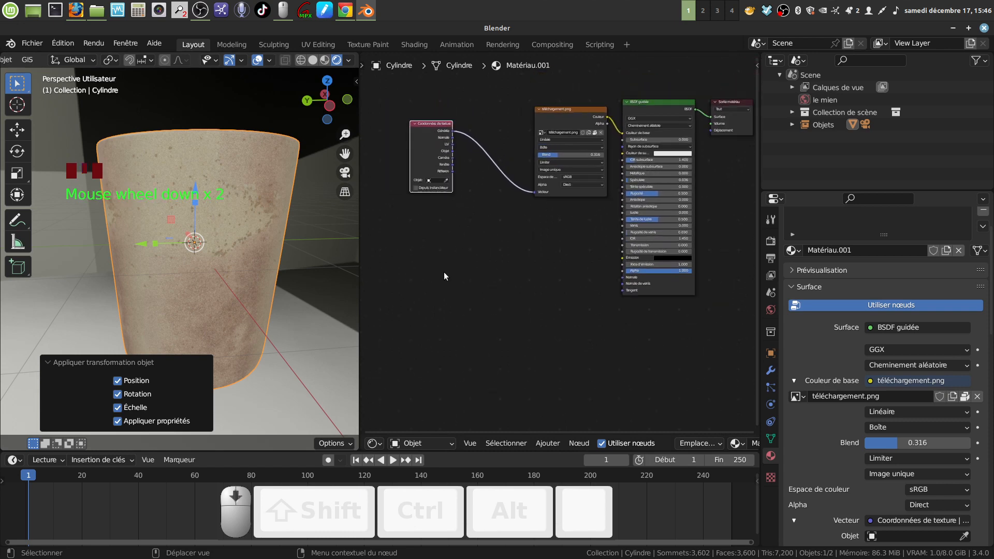
pyautogui.scroll(-2, 443, 271)
pyautogui.moveTo(437, 269); pyautogui.dragTo(416, 257, button='middle')
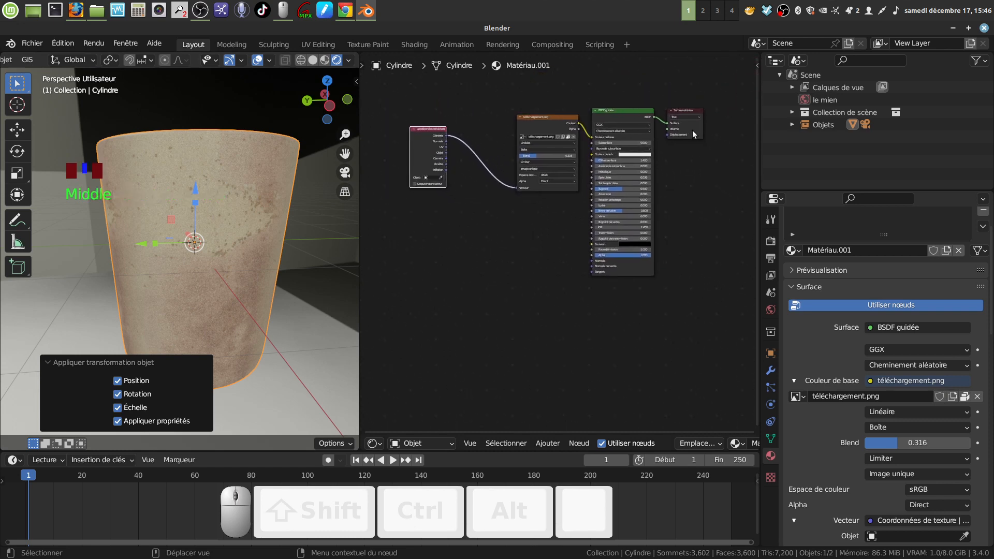
pyautogui.moveTo(692, 129); pyautogui.dragTo(729, 311)
pyautogui.moveTo(566, 314); pyautogui.dragTo(561, 302, button='middle')
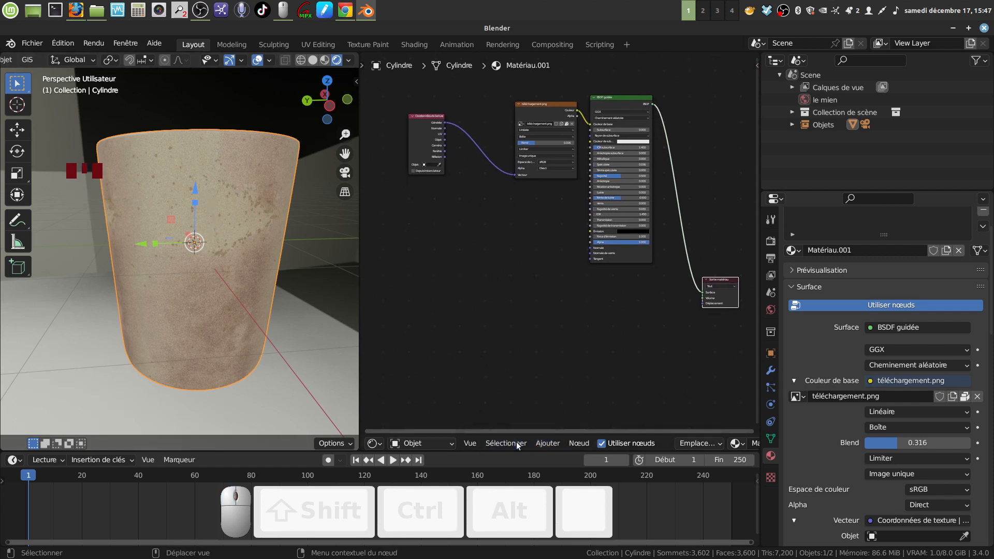
# Step: Add a UV Map node below the Texture Coordinate node and assign it the CarteUV map
pyautogui.click(546, 444)
pyautogui.moveTo(549, 412)
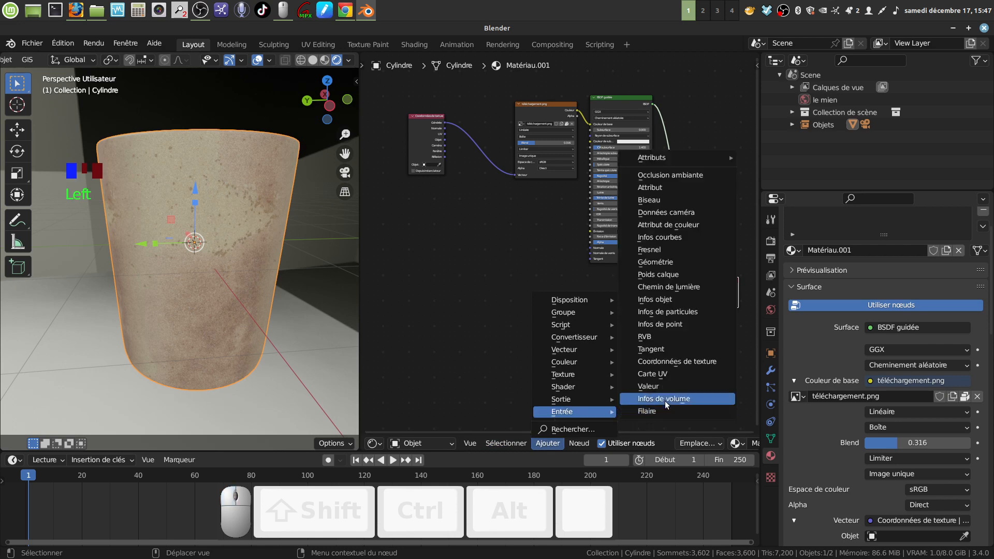
pyautogui.click(666, 379)
pyautogui.click(398, 257)
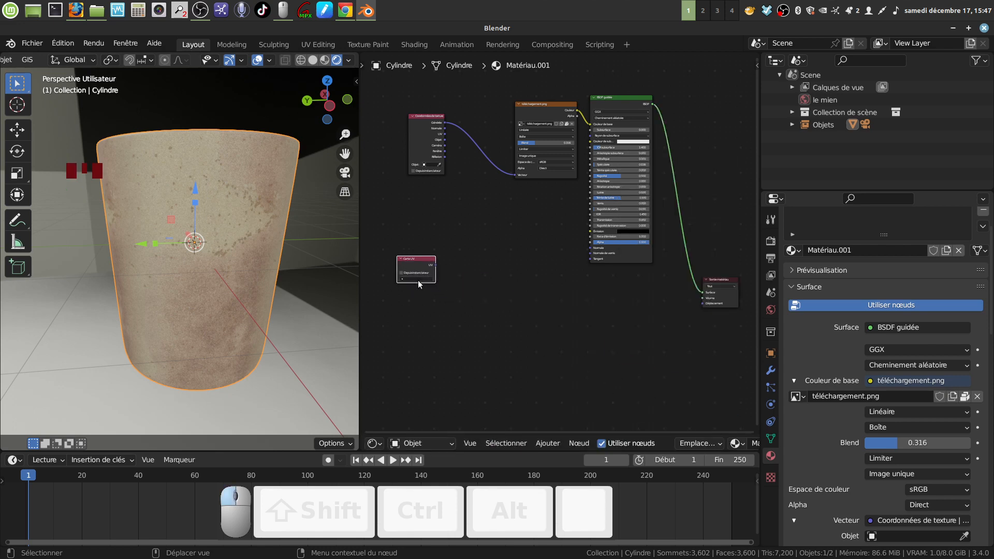
pyautogui.click(416, 280)
pyautogui.click(420, 290)
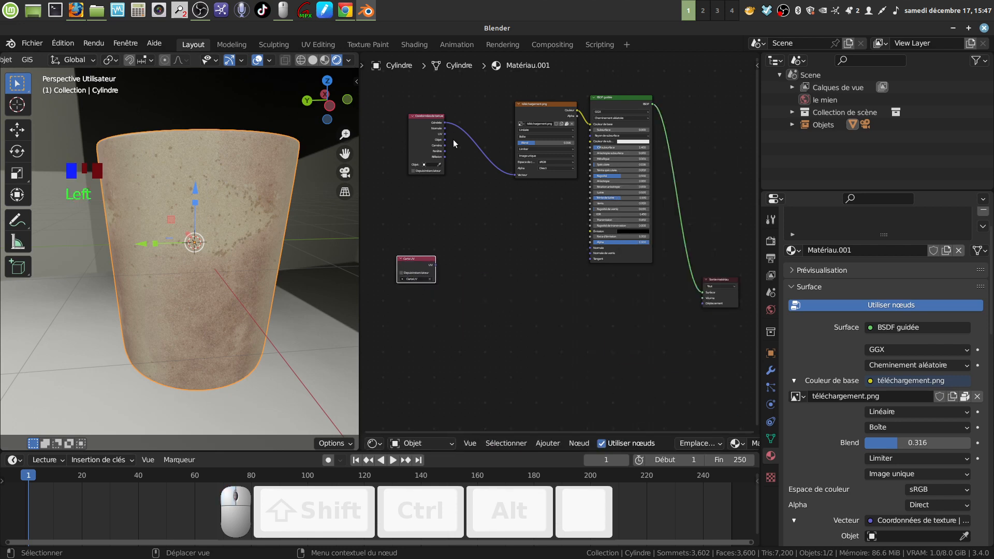
pyautogui.moveTo(489, 305); pyautogui.dragTo(490, 306, button='middle')
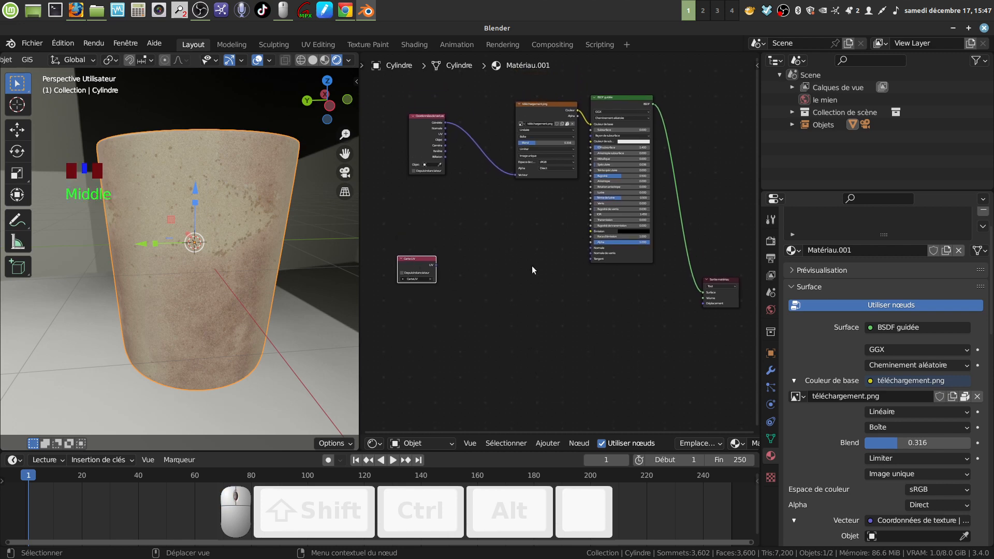
# Step: Add an empty Image Texture node beside the UV Map node and place it slightly lower
pyautogui.click(551, 443)
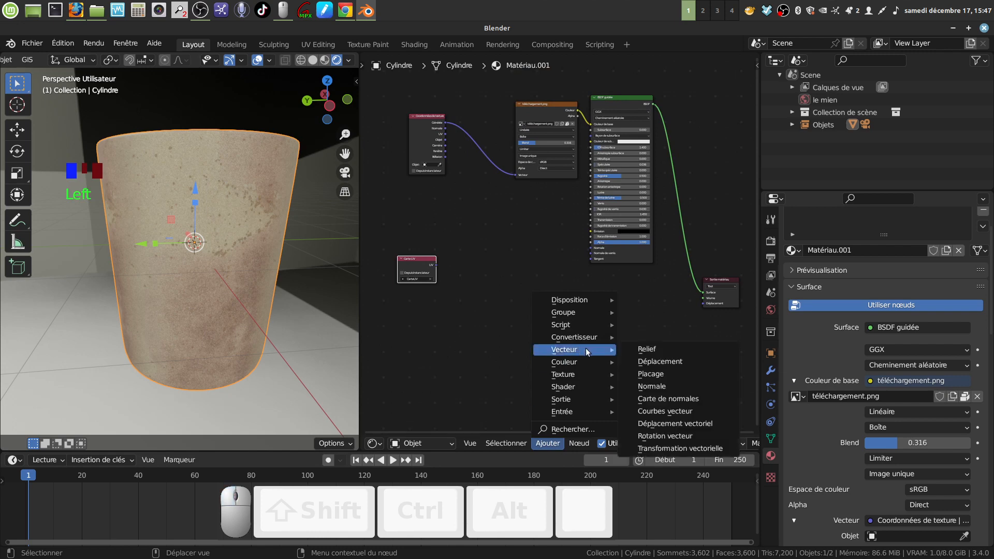
pyautogui.moveTo(570, 367)
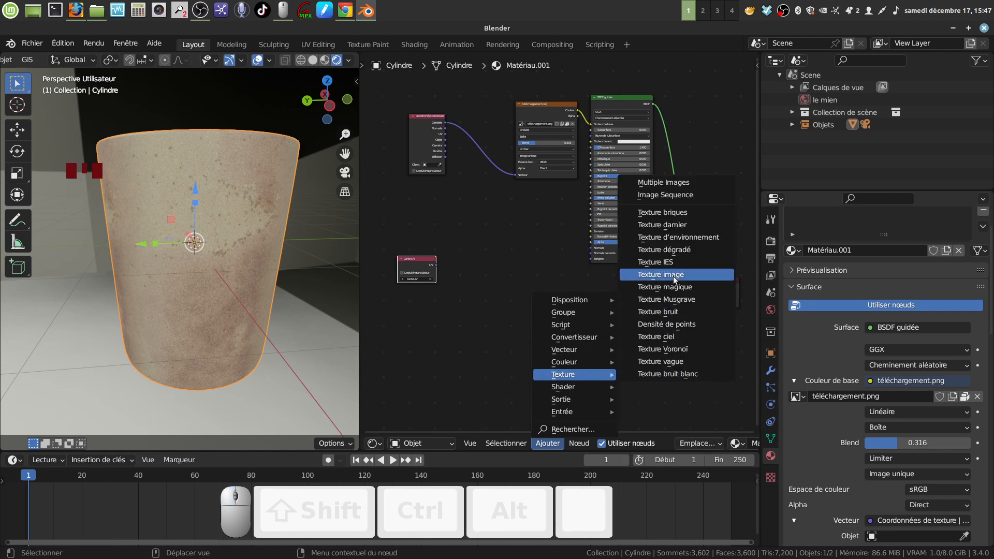
pyautogui.click(673, 275)
pyautogui.click(497, 267)
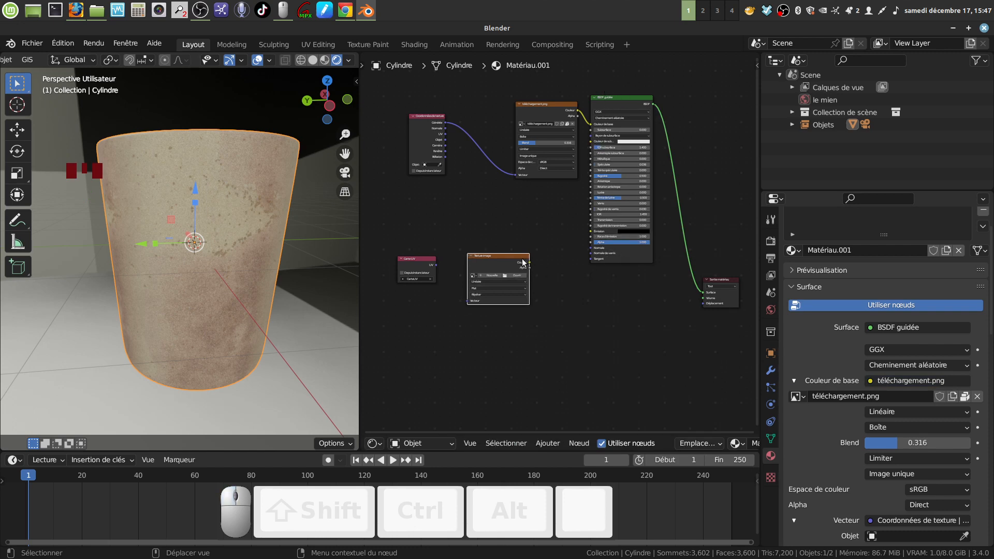
pyautogui.moveTo(523, 263); pyautogui.dragTo(525, 282)
# Step: Add a Diffuse BSDF node between the empty Image Texture node and the Material Output
pyautogui.click(547, 443)
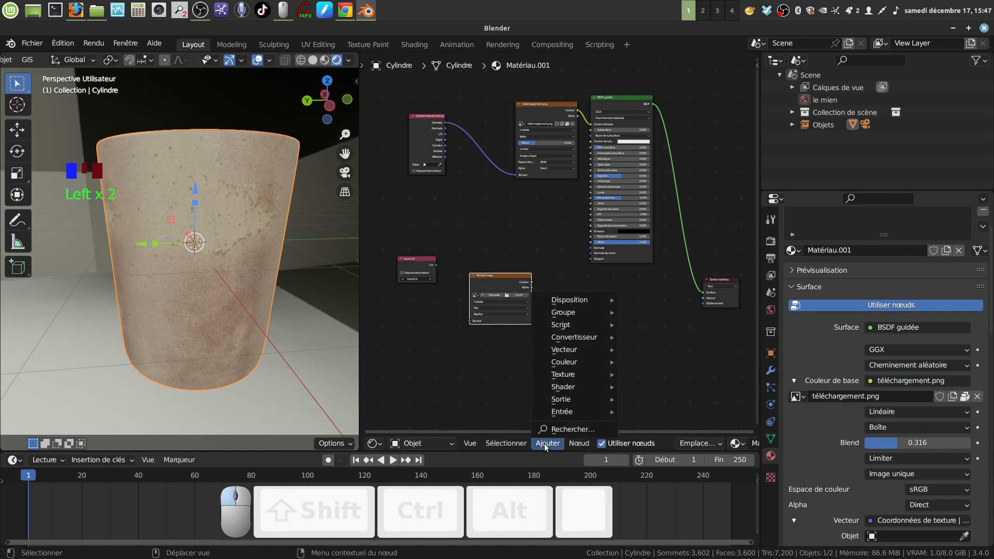
pyautogui.moveTo(564, 392)
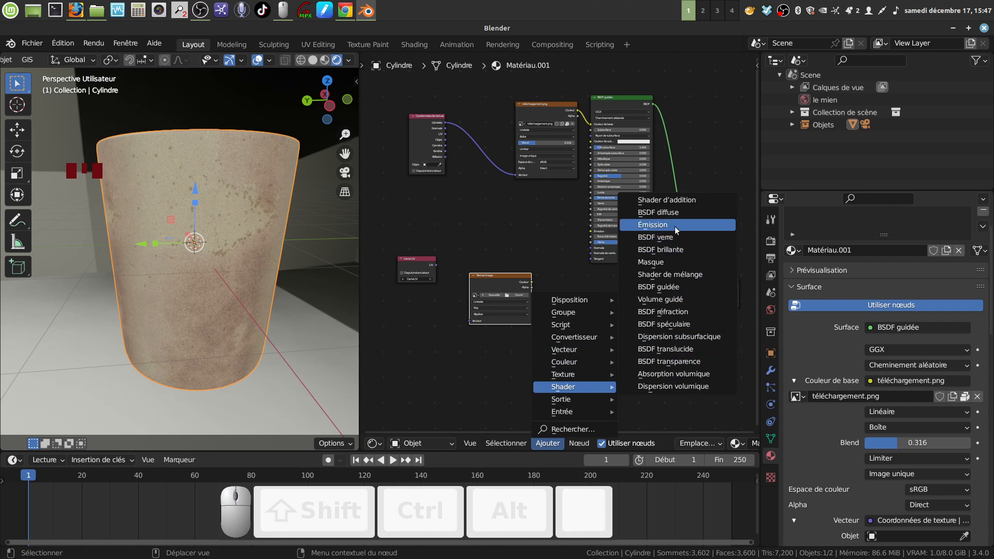
pyautogui.click(668, 212)
pyautogui.click(592, 305)
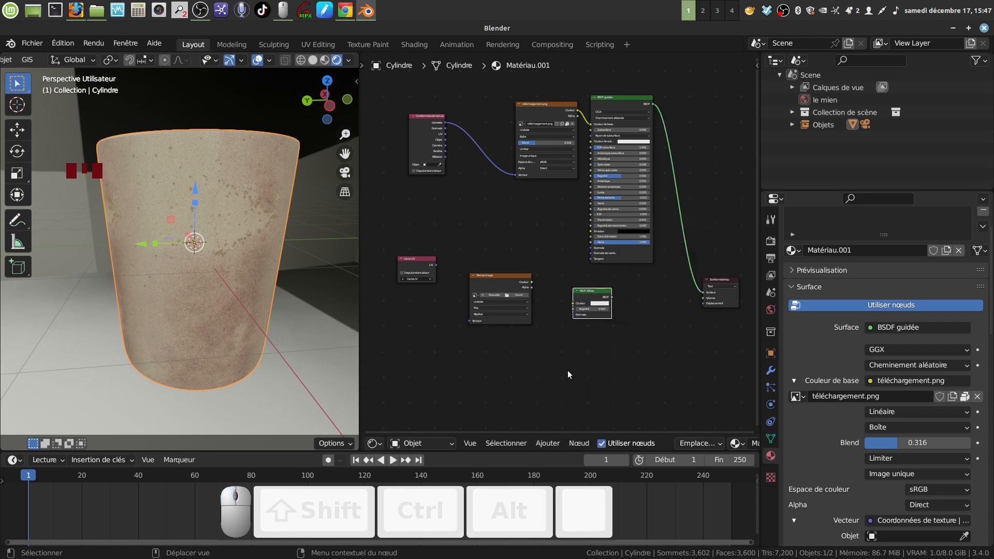
pyautogui.moveTo(568, 374); pyautogui.dragTo(599, 321, button='middle')
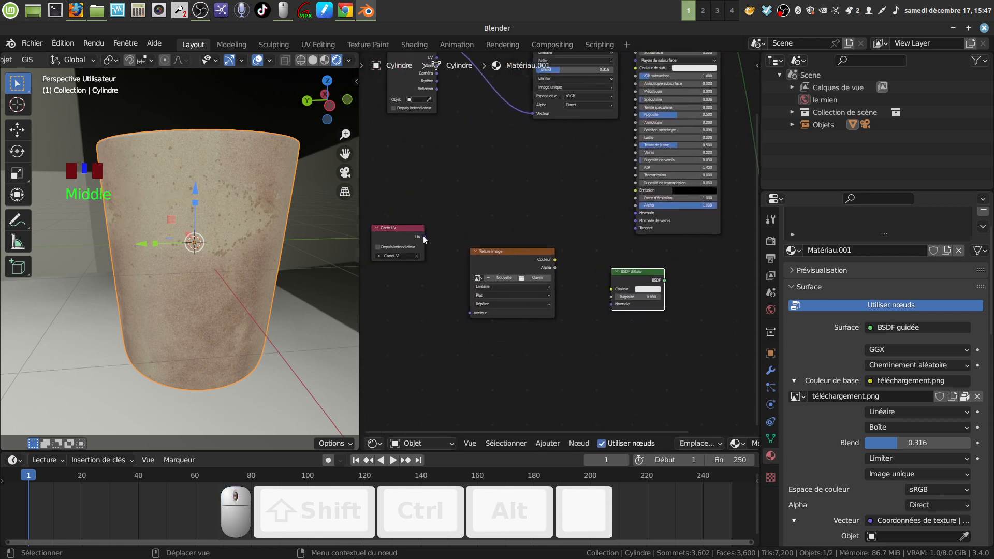
# Step: Connect the UV Map node to the empty Image Texture's vector and the texture's colour to the Diffuse BSDF's colour
pyautogui.moveTo(424, 237); pyautogui.dragTo(470, 312)
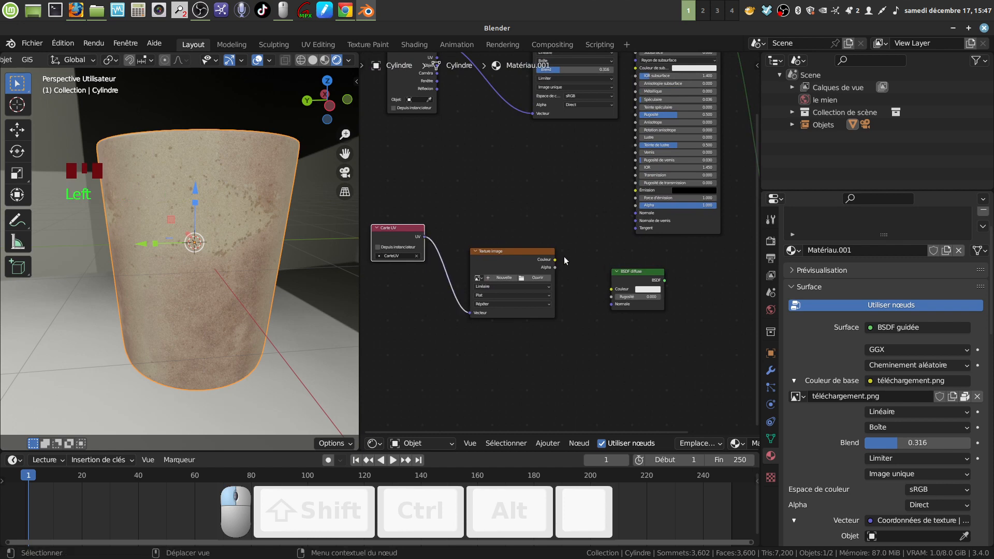
pyautogui.moveTo(556, 263); pyautogui.dragTo(611, 289)
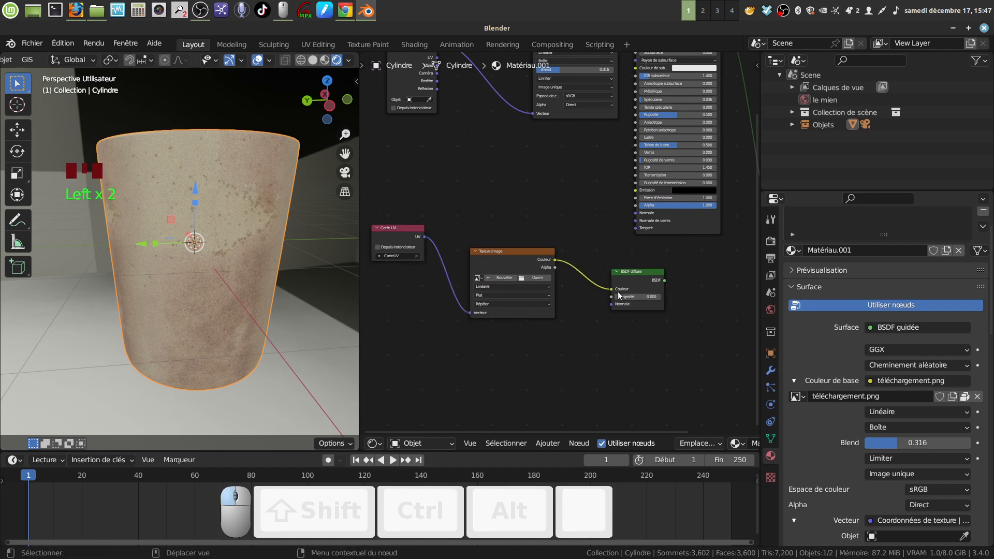
# Step: Move the Material Output node farther from the shaders and insert a Mix Shader on the link from the Principled BSDF
pyautogui.scroll(-4, 661, 329)
pyautogui.moveTo(661, 329); pyautogui.dragTo(574, 332, button='middle')
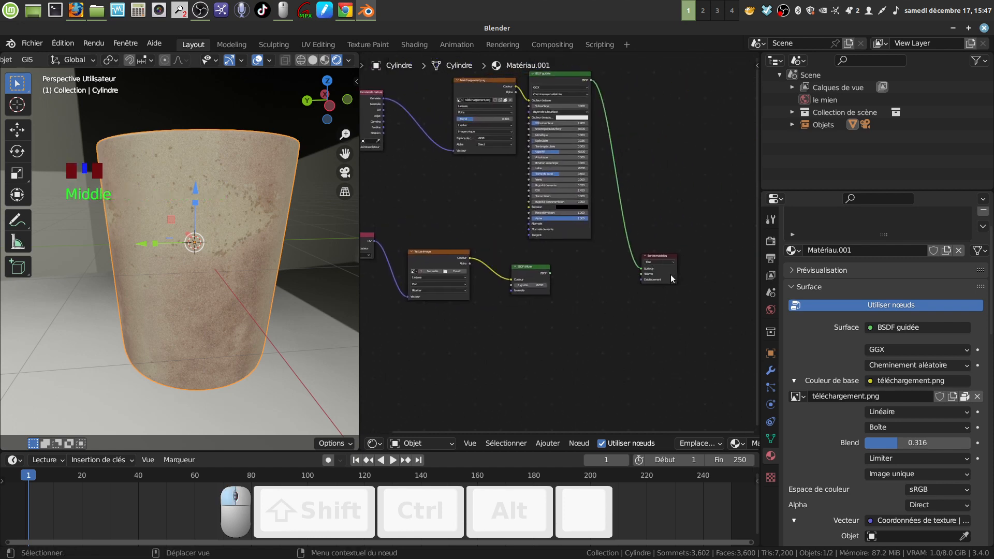
pyautogui.moveTo(673, 277); pyautogui.dragTo(718, 279)
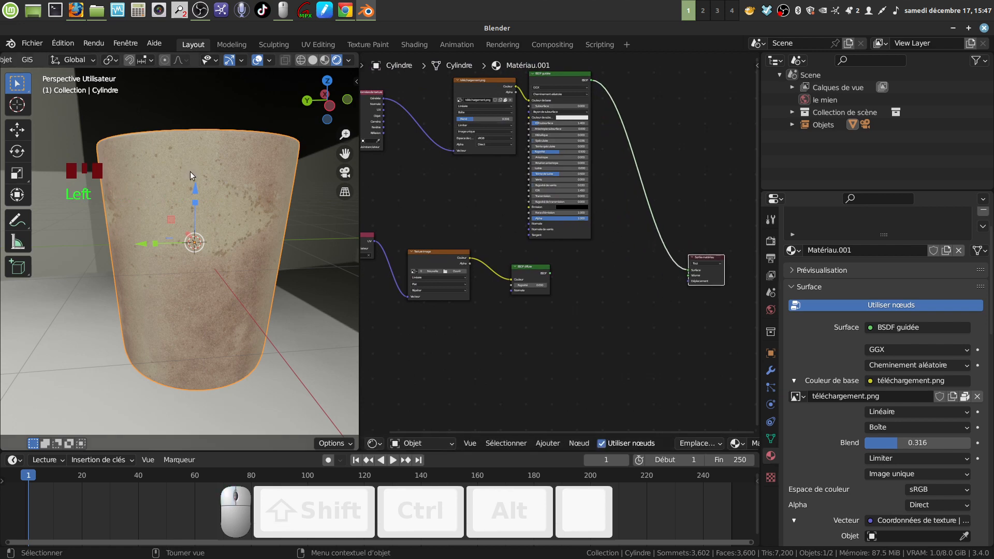
pyautogui.click(547, 444)
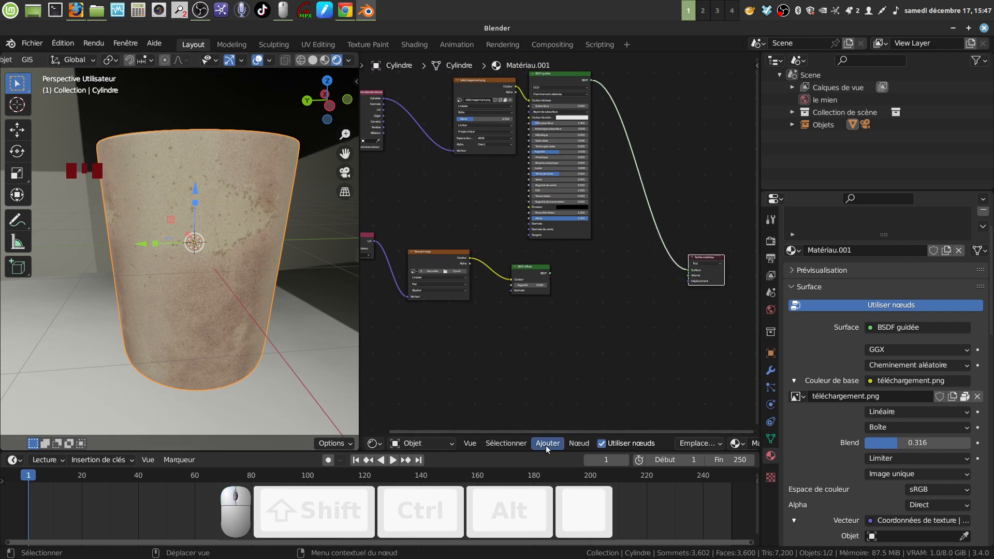
pyautogui.click(546, 444)
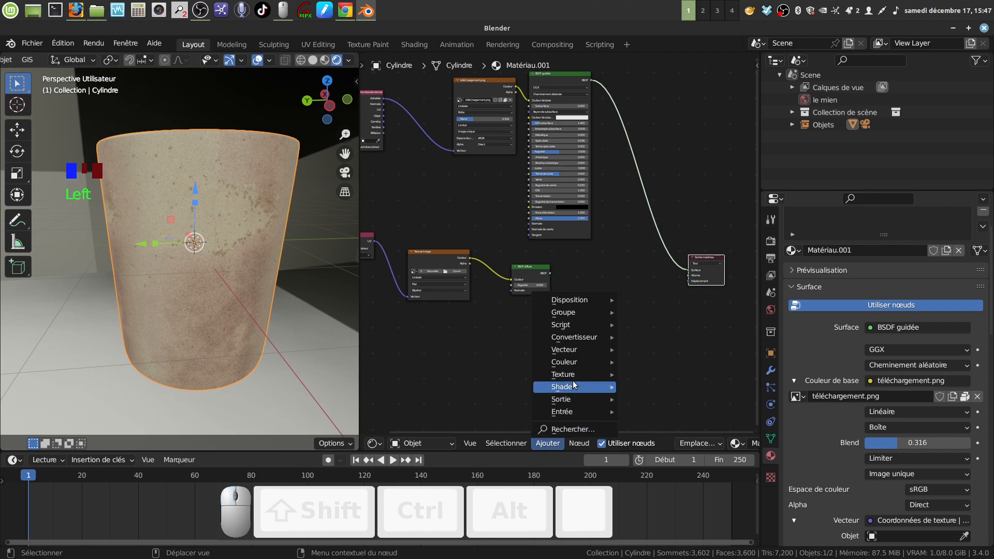
pyautogui.moveTo(578, 367)
pyautogui.moveTo(572, 387)
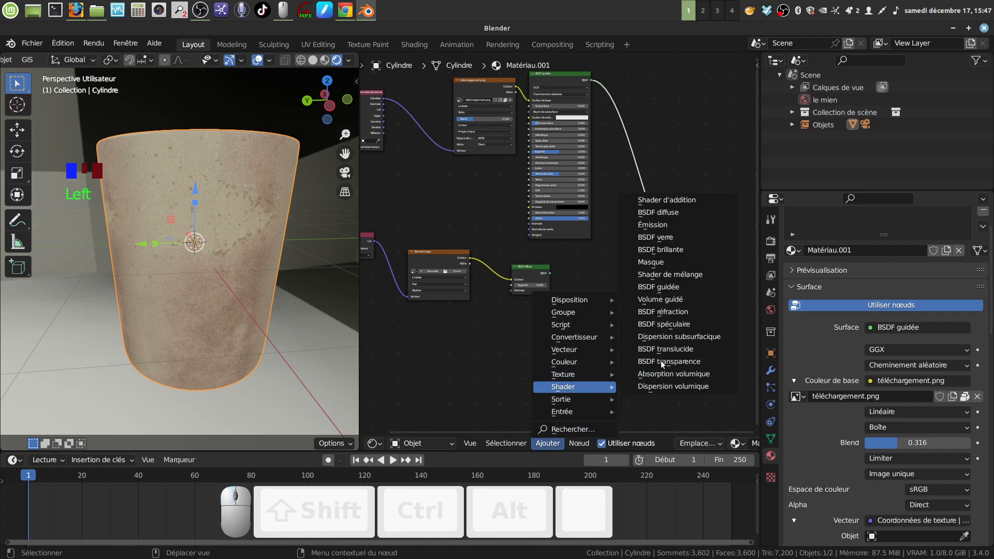
pyautogui.click(669, 275)
pyautogui.click(649, 259)
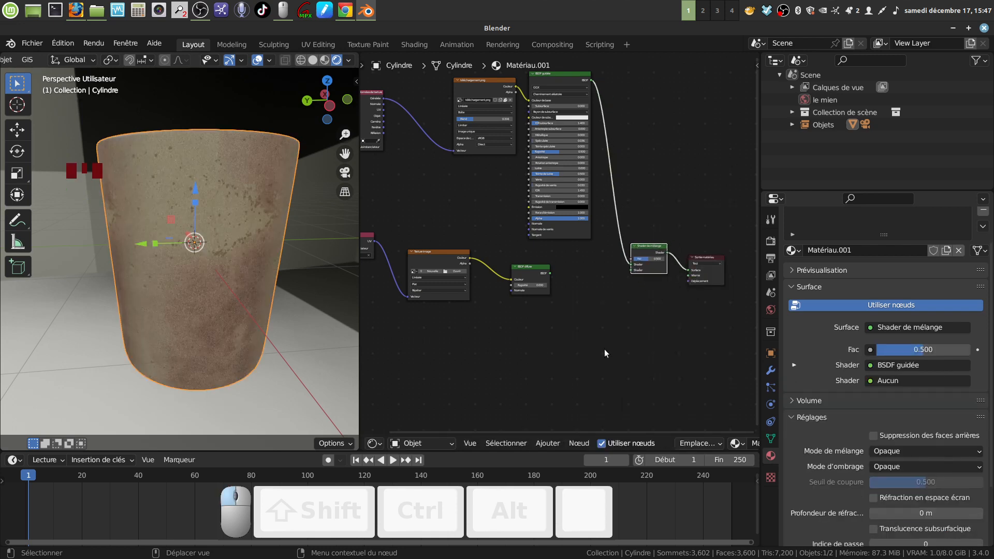
# Step: Connect the Diffuse BSDF to the Mix Shader's second shader input and the empty Image Texture's alpha to its factor
pyautogui.scroll(5, 596, 344)
pyautogui.moveTo(545, 288); pyautogui.dragTo(665, 283)
pyautogui.moveTo(426, 273); pyautogui.dragTo(665, 267)
# Step: Start a new image in the empty Image Texture node and name it fillette
pyautogui.moveTo(587, 349); pyautogui.dragTo(620, 432, button='middle')
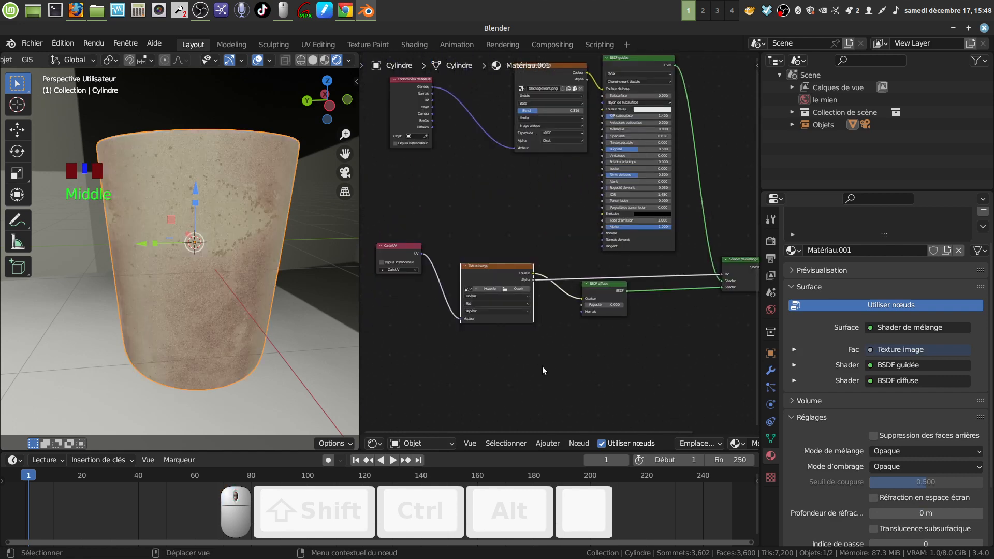
pyautogui.scroll(4, 541, 367)
pyautogui.moveTo(541, 363); pyautogui.dragTo(561, 325, button='middle')
pyautogui.scroll(3, 542, 348)
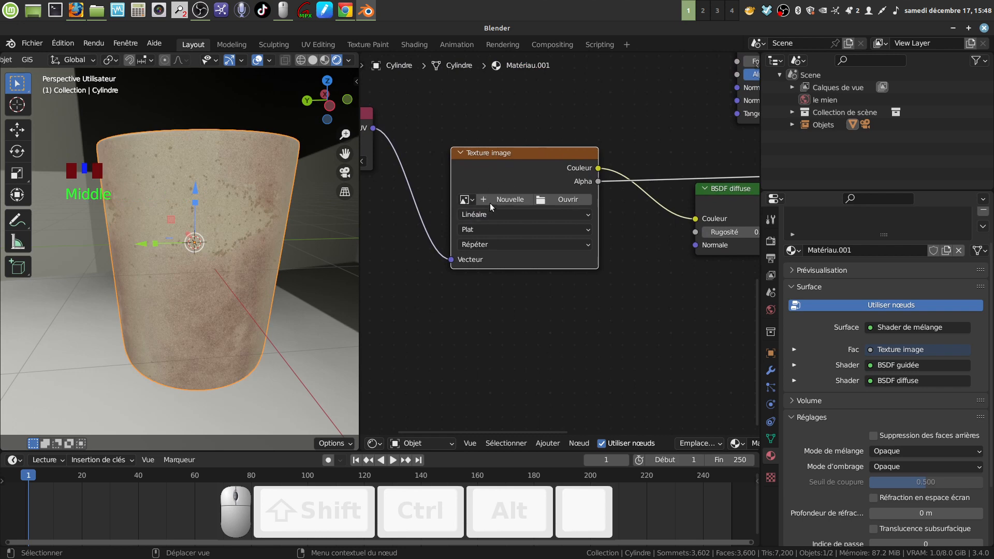
pyautogui.click(500, 200)
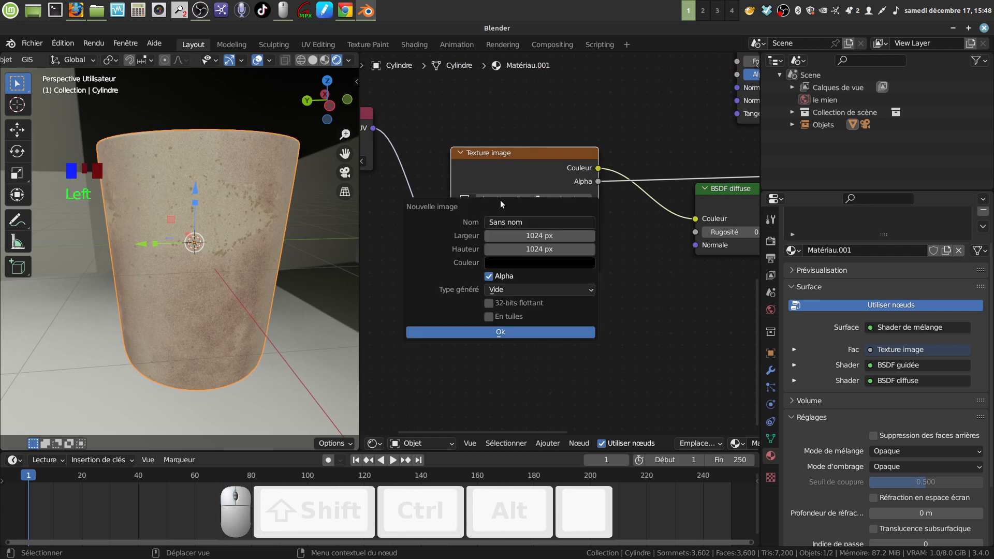
pyautogui.click(526, 222)
pyautogui.press('BackSpace')
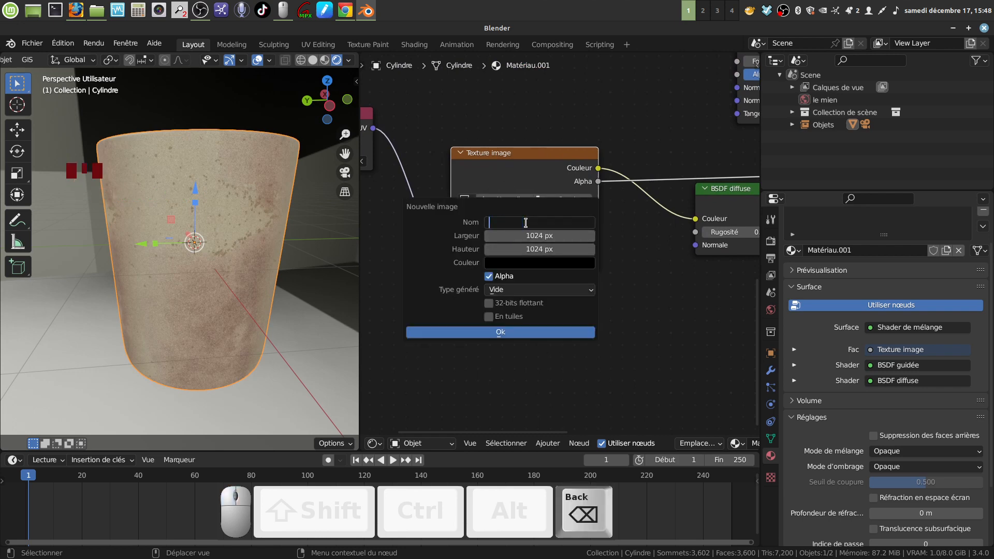
pyautogui.write('fil')
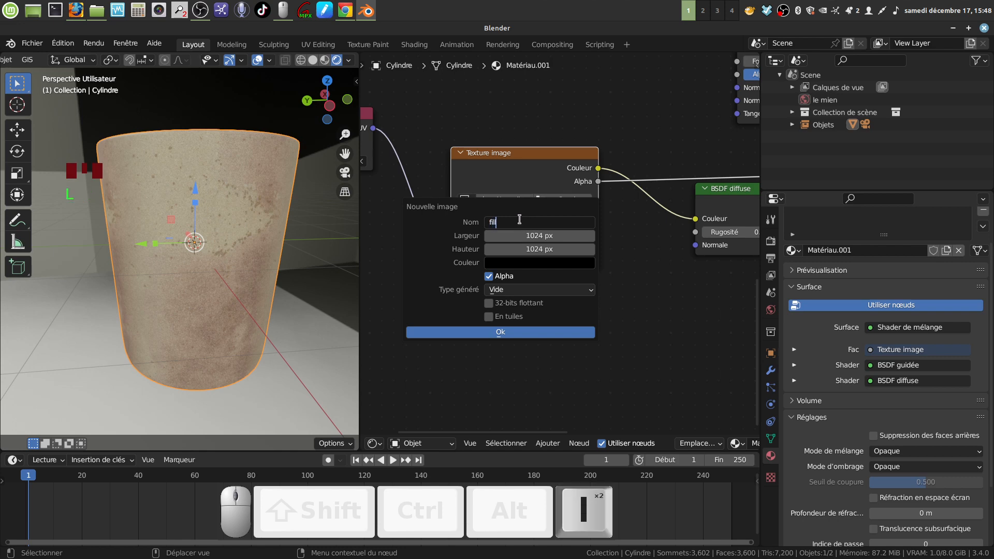
pyautogui.write('lette')
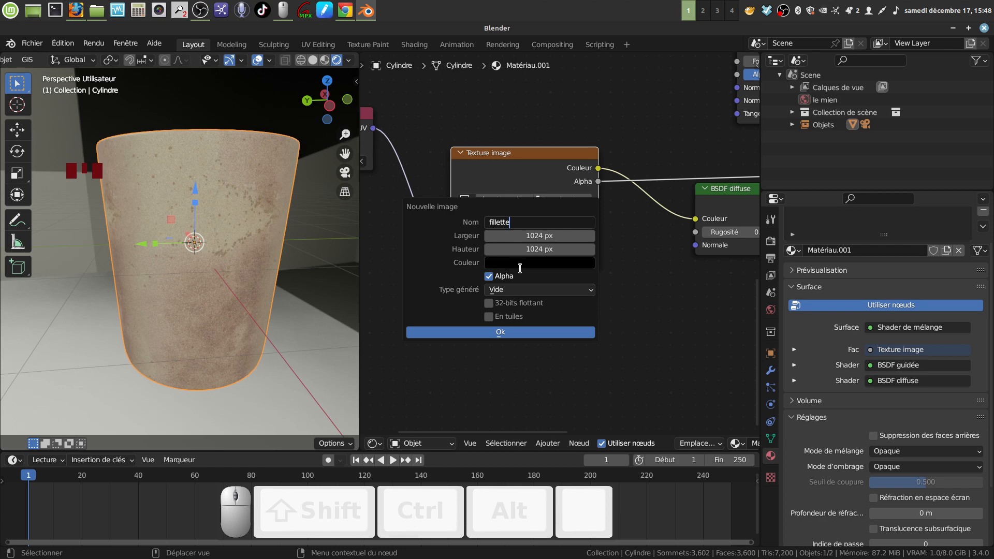
# Step: Enable 32-bit float for the new image, make its black colour fully transparent, and create it
pyautogui.click(488, 303)
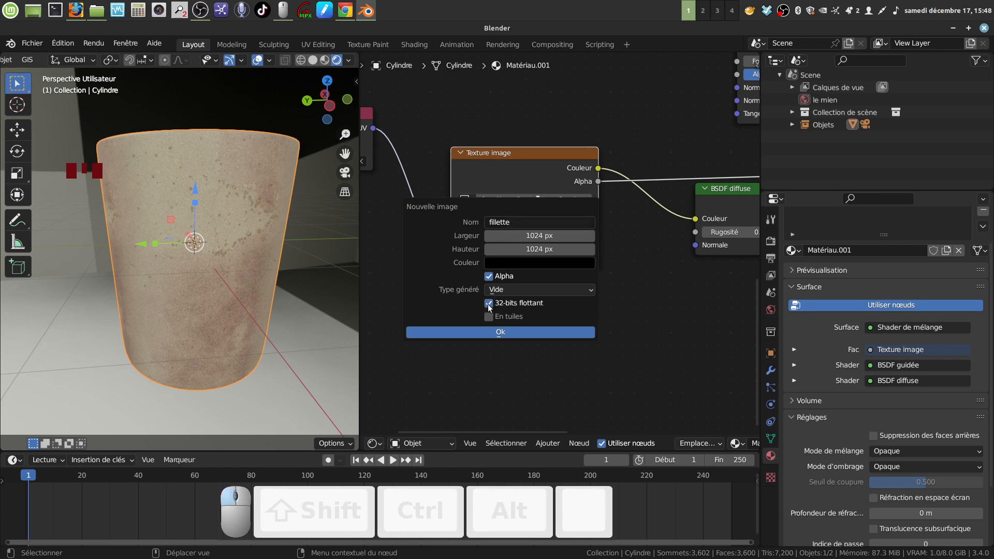
pyautogui.click(502, 264)
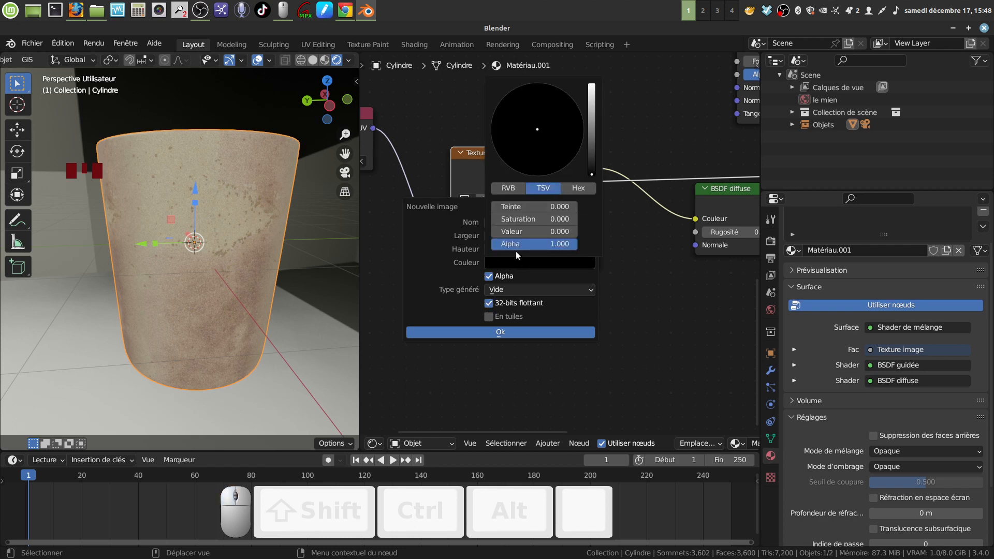
pyautogui.moveTo(579, 246); pyautogui.dragTo(492, 247)
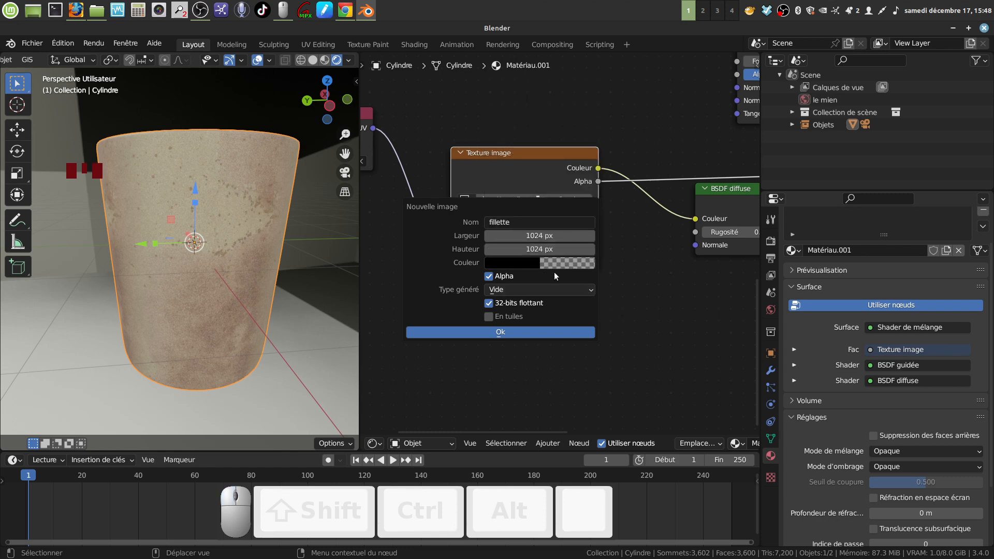
pyautogui.click(533, 331)
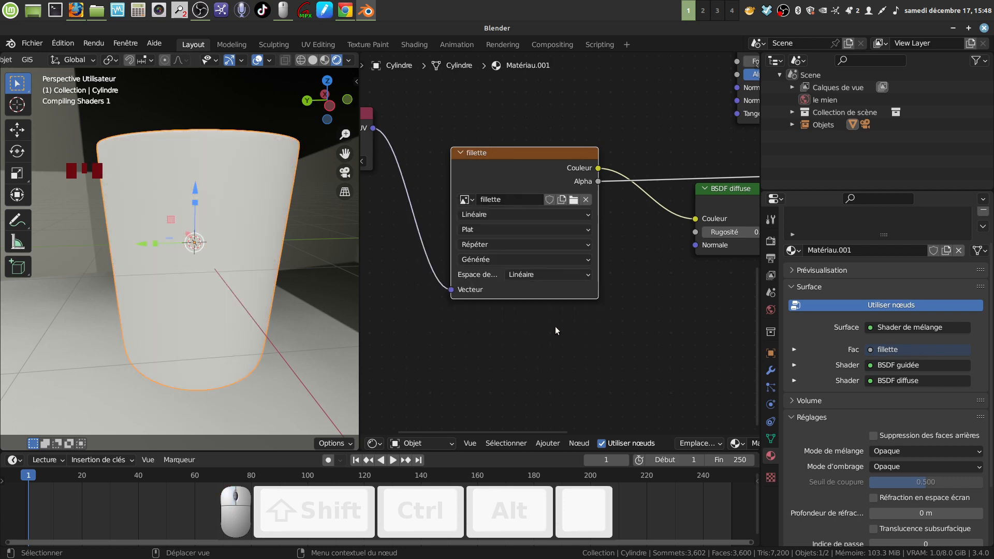
# Step: Change the node editor area to the UV Editor
pyautogui.scroll(-4, 555, 326)
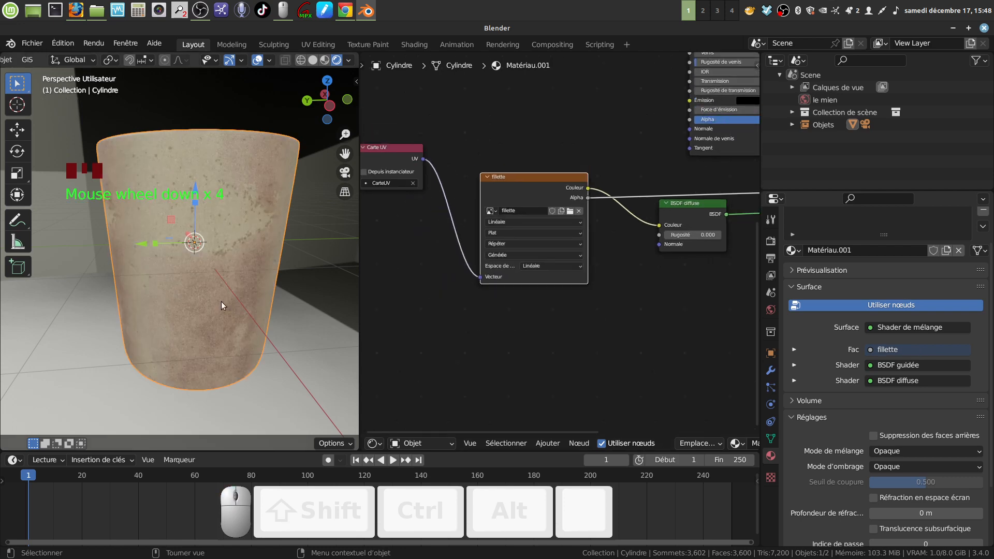
pyautogui.scroll(-3, 573, 337)
pyautogui.moveTo(569, 333)
pyautogui.mouseDown(button='middle')
pyautogui.moveTo(573, 303)
pyautogui.moveTo(559, 317)
pyautogui.mouseUp(button='middle')
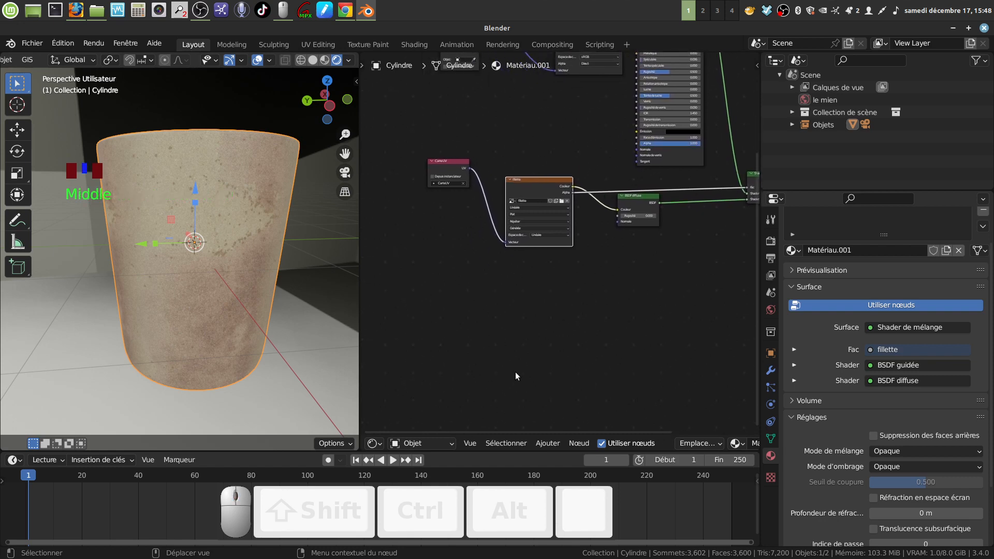
pyautogui.click(373, 443)
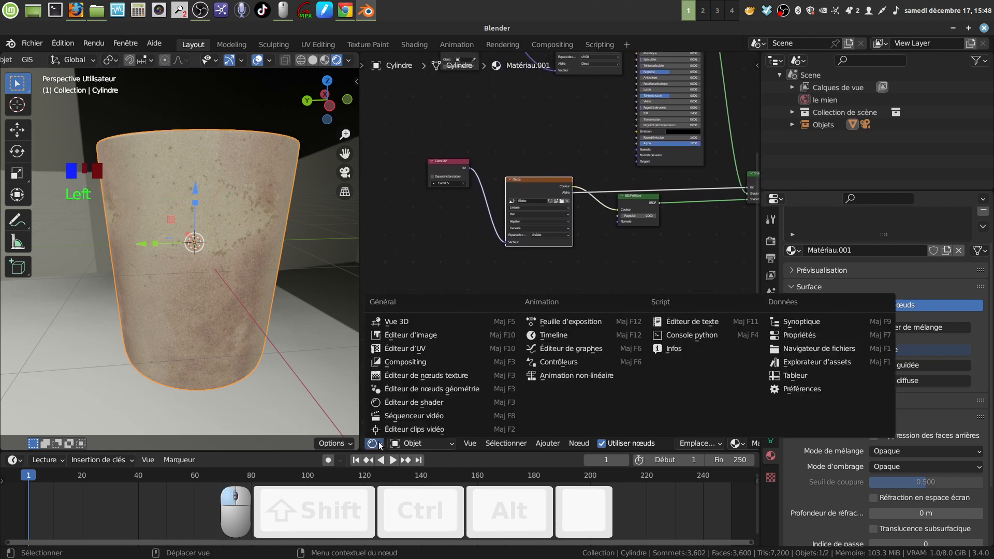
pyautogui.click(422, 348)
# Step: Unwrap the cup's entire mesh in Edit Mode using Smart UV Project with a 66° angle limit, and return to Object Mode
pyautogui.moveTo(251, 300); pyautogui.dragTo(238, 299, button='middle')
pyautogui.press('Tab')
pyautogui.press('a')
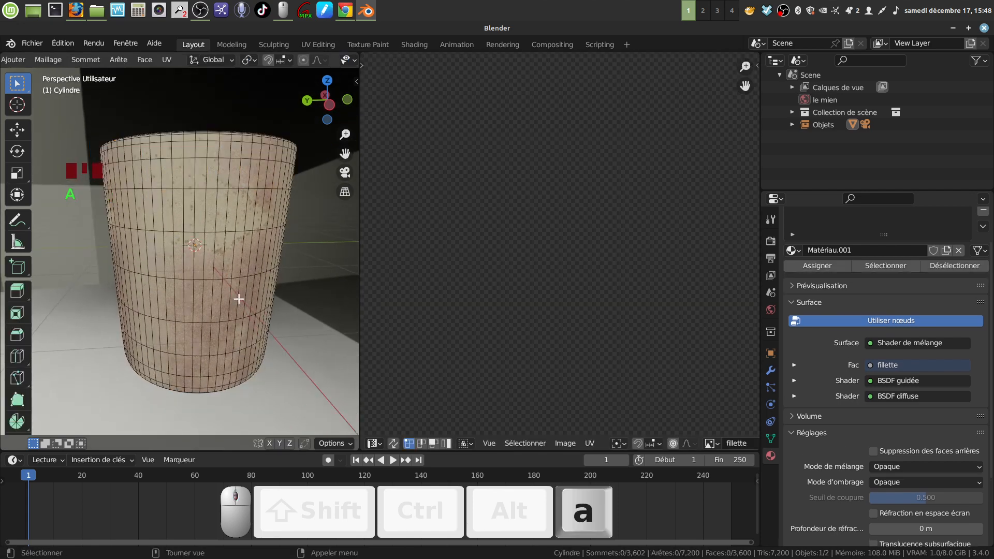
pyautogui.press('a')
pyautogui.press('a')
pyautogui.press('a')
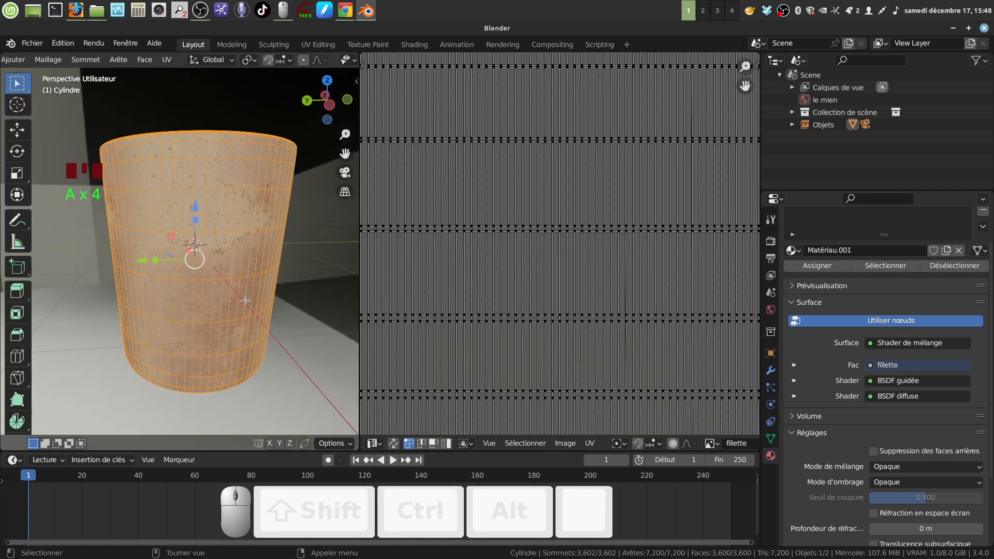
pyautogui.press('u')
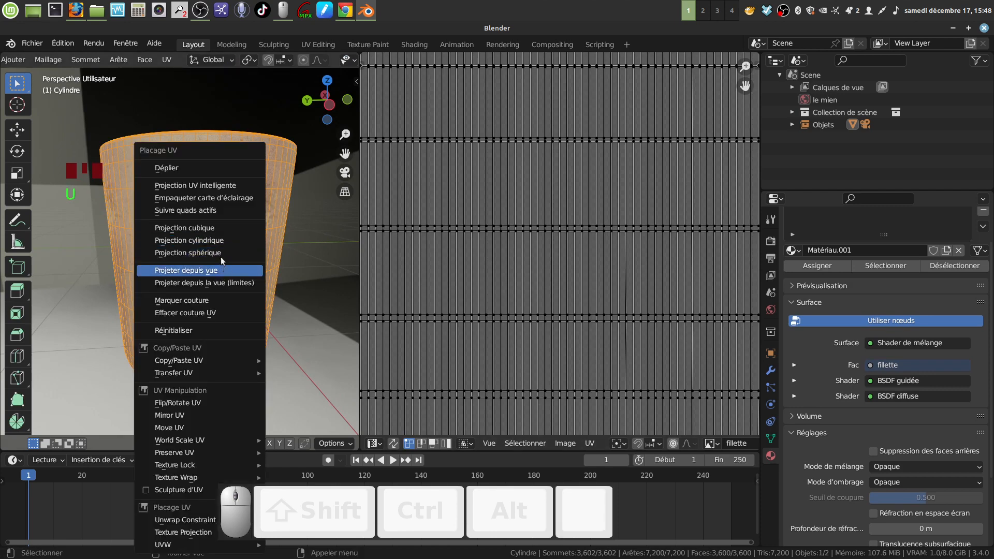
pyautogui.click(237, 187)
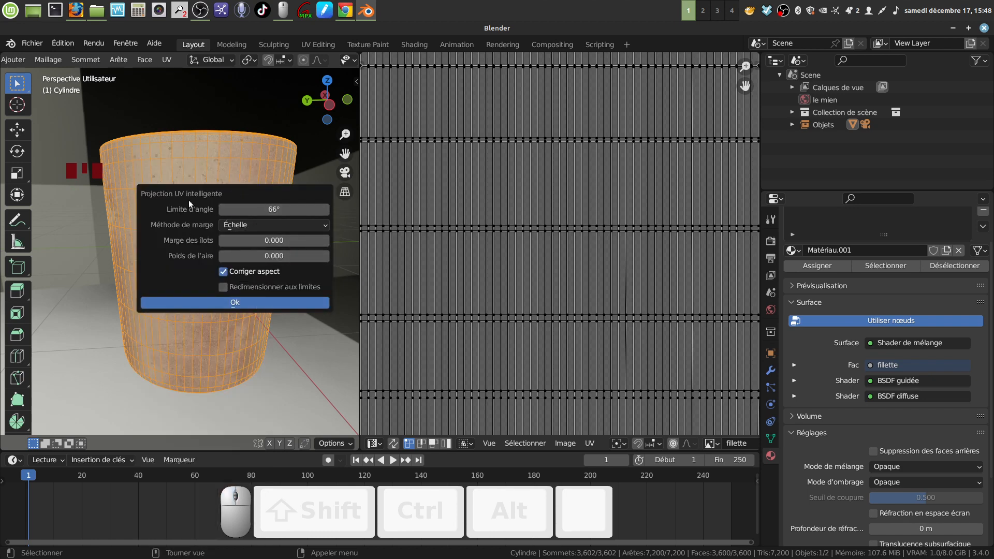
pyautogui.click(244, 303)
pyautogui.scroll(-4, 548, 333)
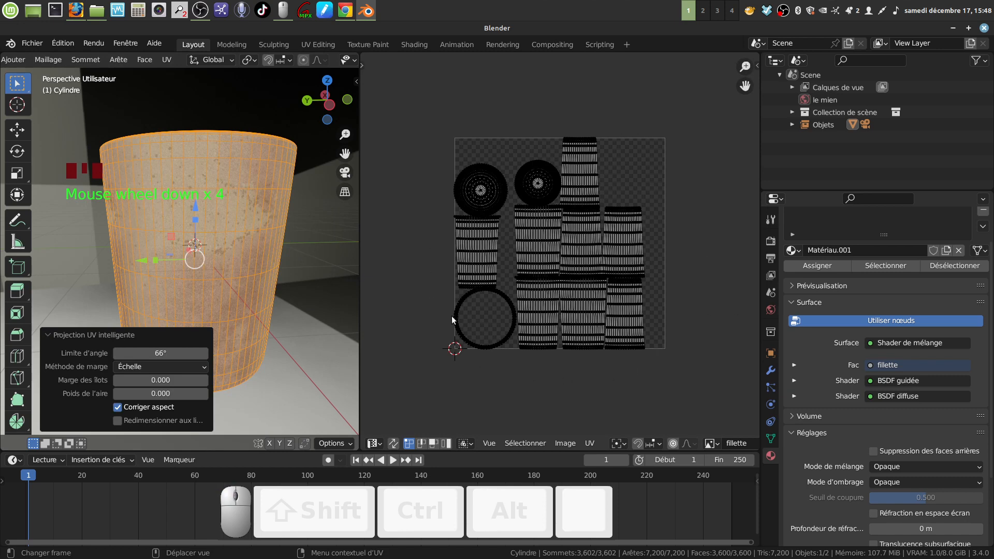
pyautogui.moveTo(534, 393); pyautogui.dragTo(524, 355, button='middle')
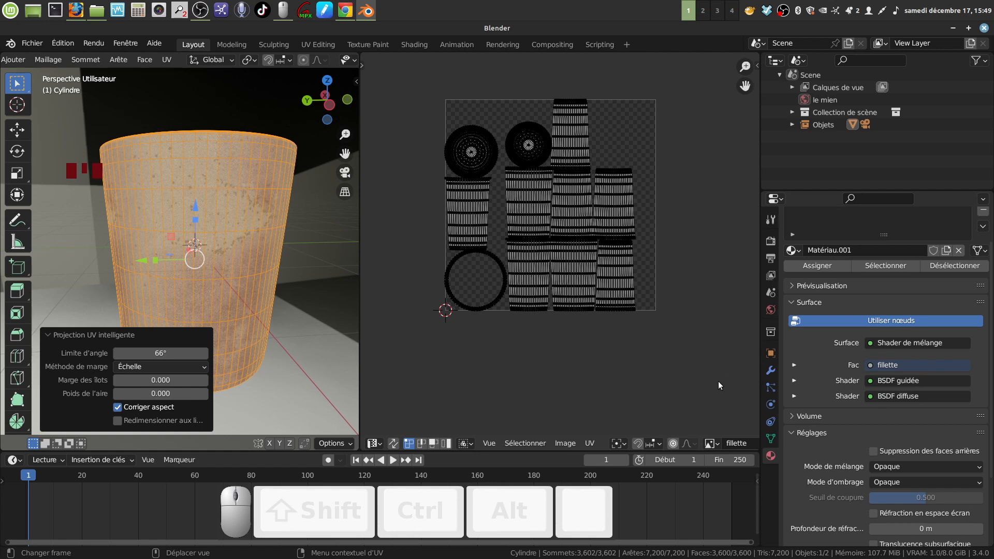
pyautogui.press('Tab')
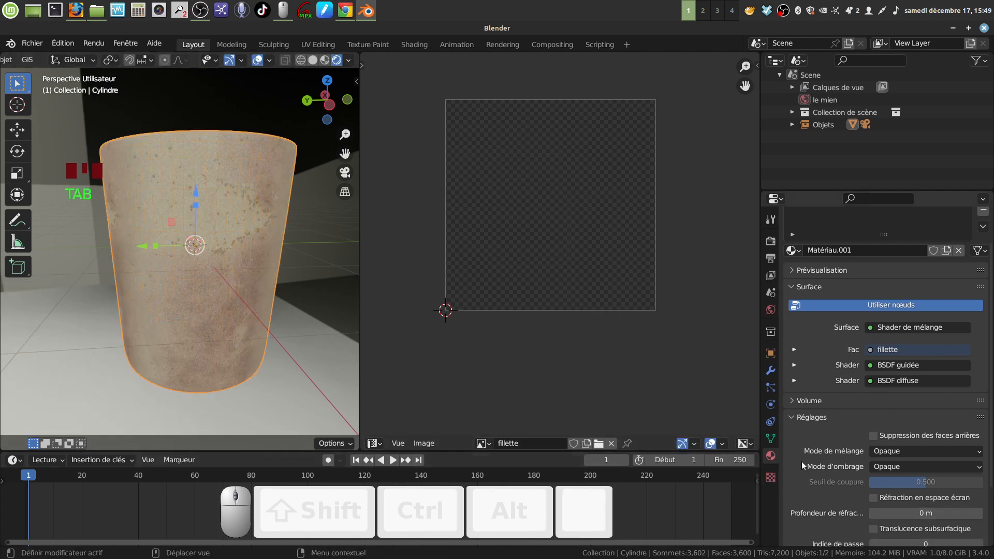
# Step: Create a new brush texture and load fillette.png from the téléc folder into it
pyautogui.click(770, 477)
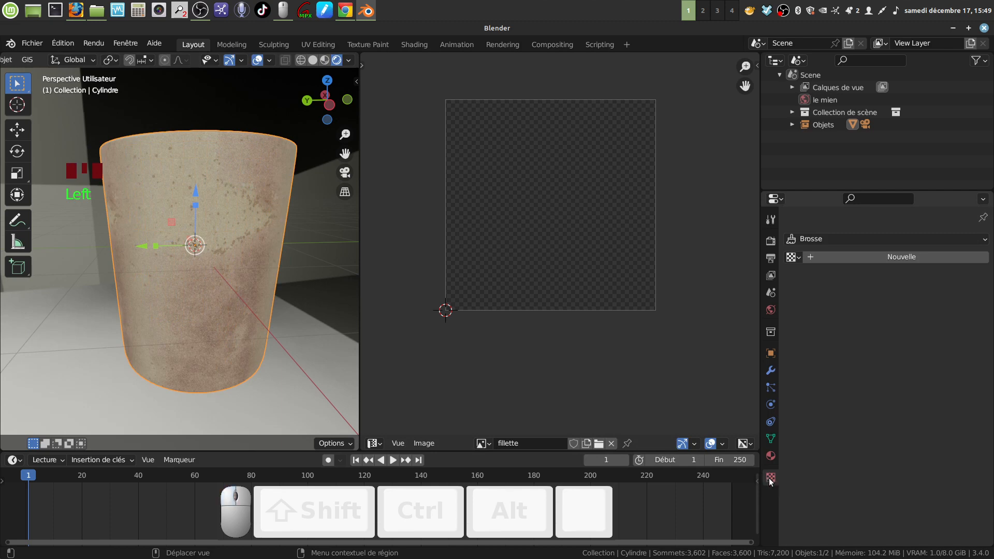
pyautogui.click(874, 260)
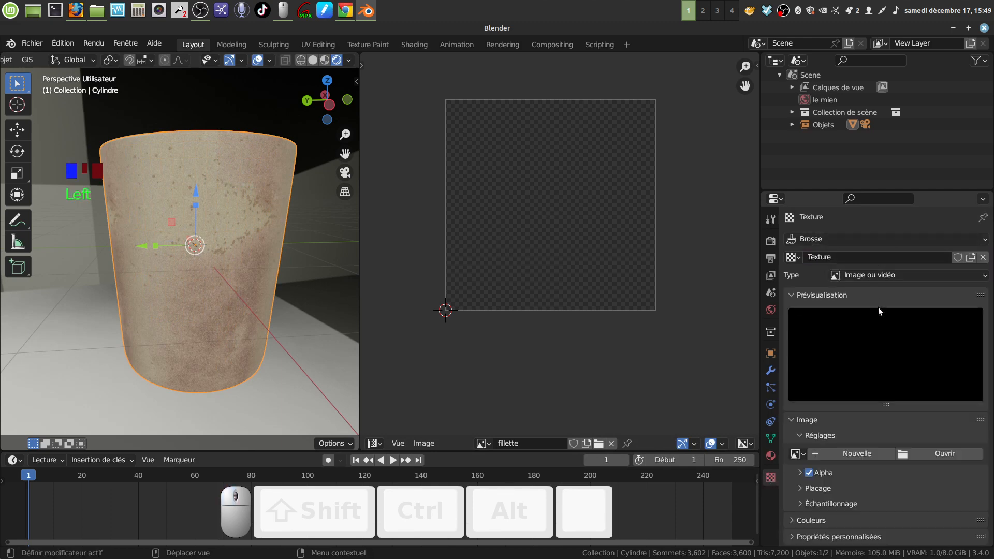
pyautogui.click(937, 454)
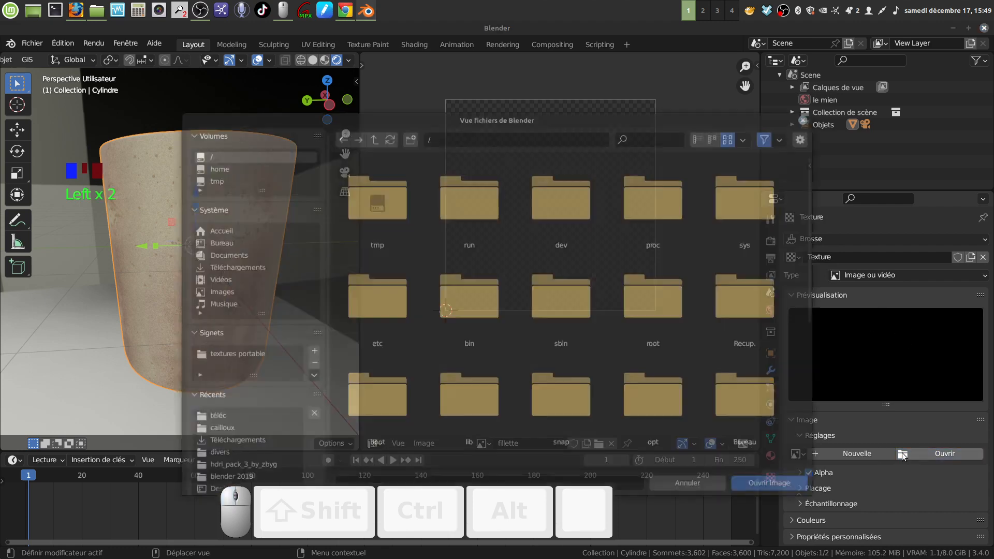
pyautogui.click(217, 418)
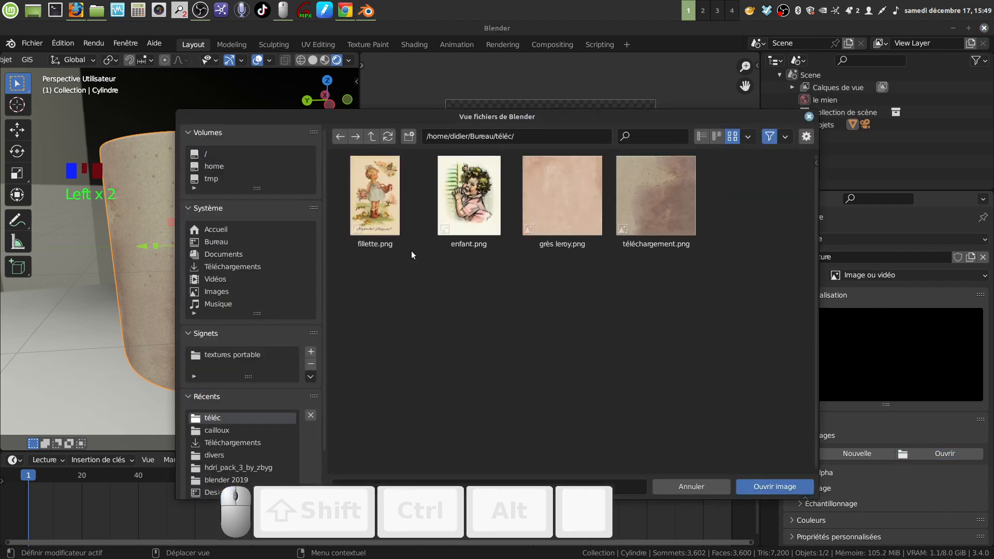
pyautogui.click(380, 210)
pyautogui.click(763, 485)
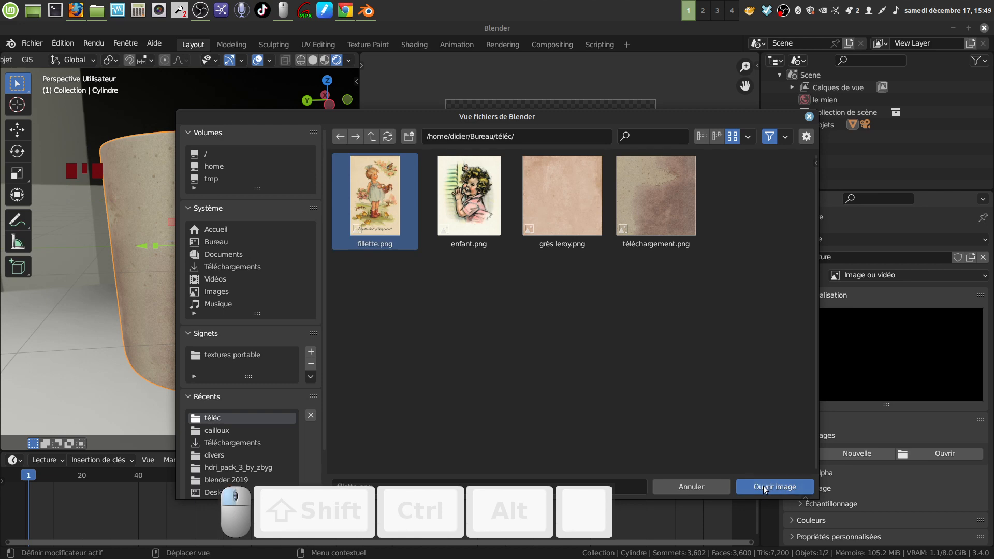
# Step: Set the extension in the fillette.png brush texture's mapping settings to Limiter (Clip)
pyautogui.scroll(-2, 920, 436)
pyautogui.scroll(-4, 921, 436)
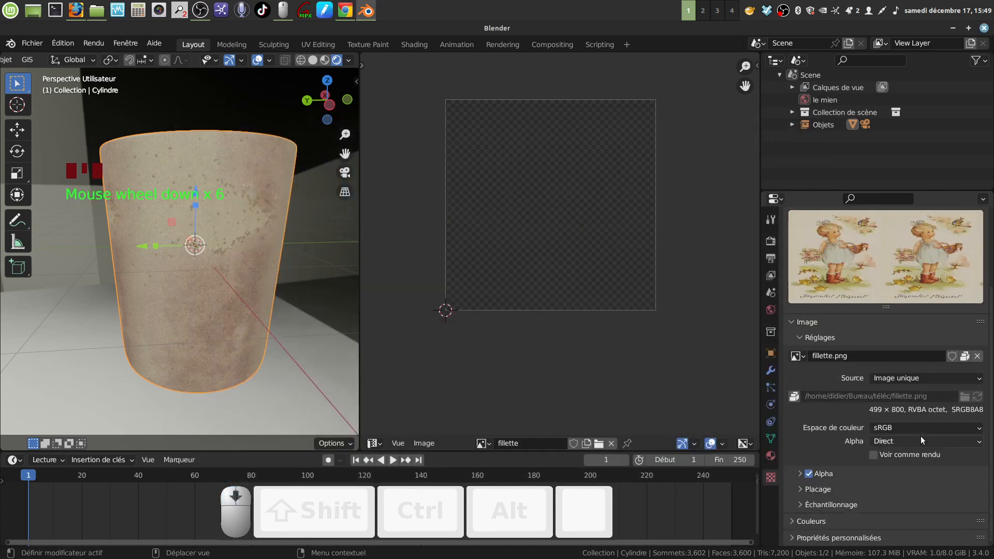
pyautogui.click(800, 487)
pyautogui.scroll(-3, 839, 466)
pyautogui.click(967, 466)
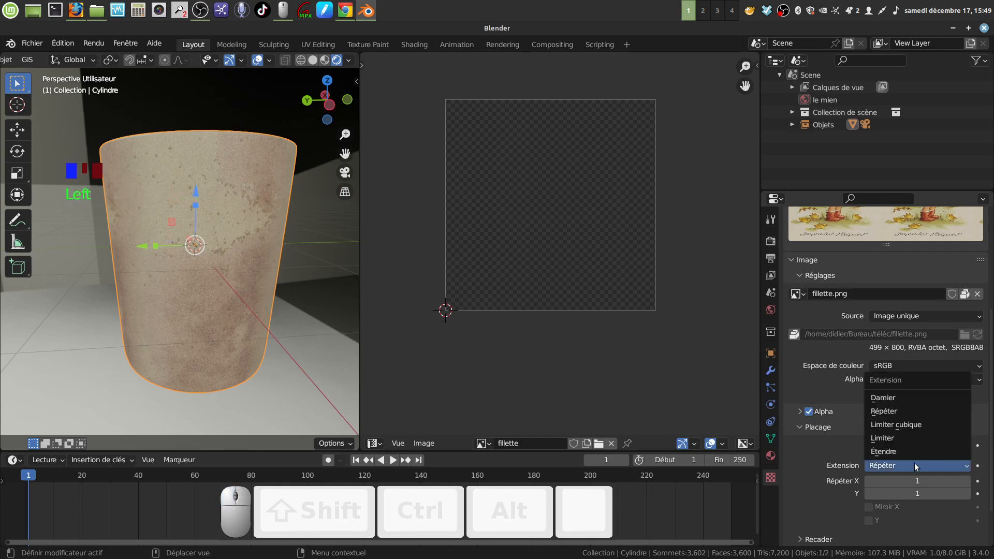
pyautogui.click(901, 438)
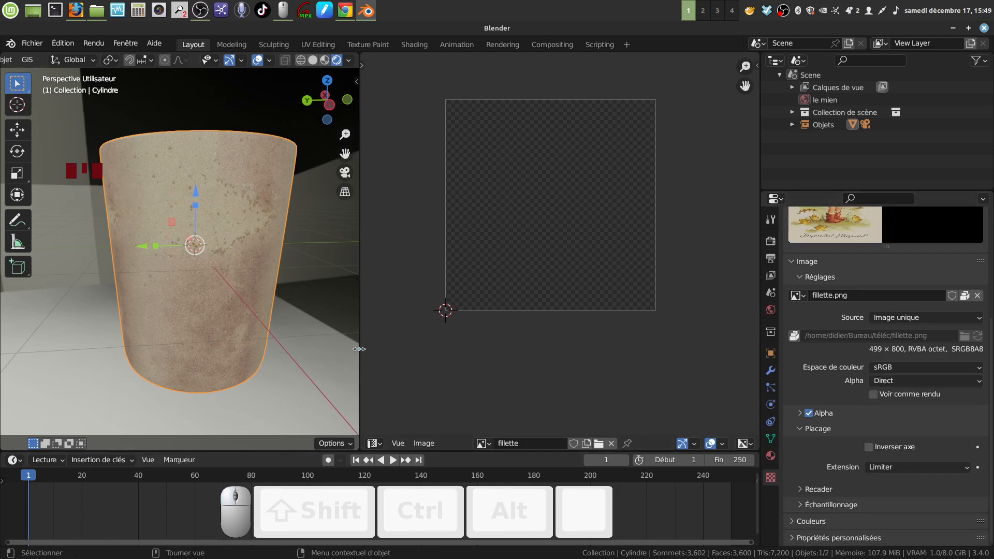
# Step: Widen the 3D viewport and show the cup centred in front orthographic view
pyautogui.moveTo(359, 335); pyautogui.dragTo(466, 335)
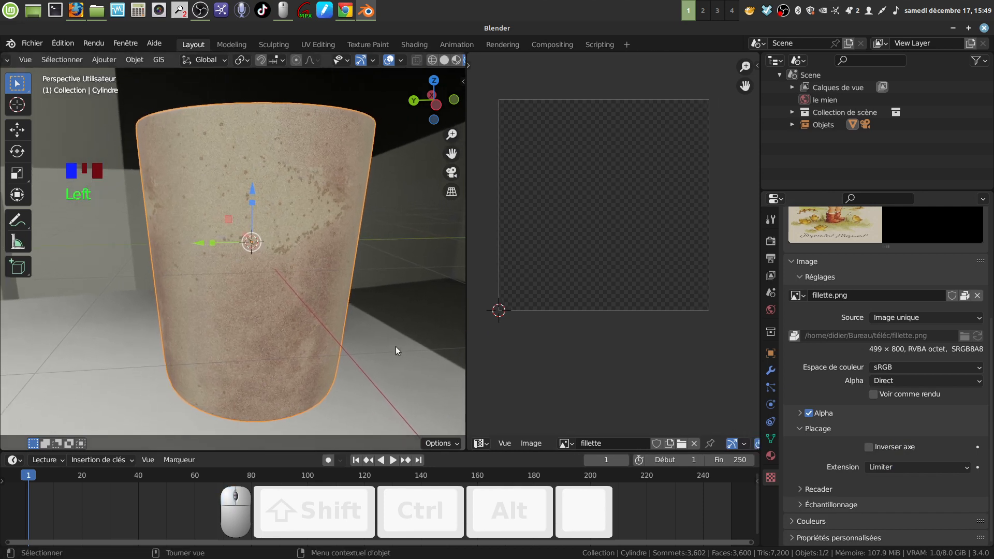
pyautogui.keyDown('shift'); pyautogui.moveTo(381, 356); pyautogui.dragTo(400, 247, button='middle'); pyautogui.keyUp('shift')
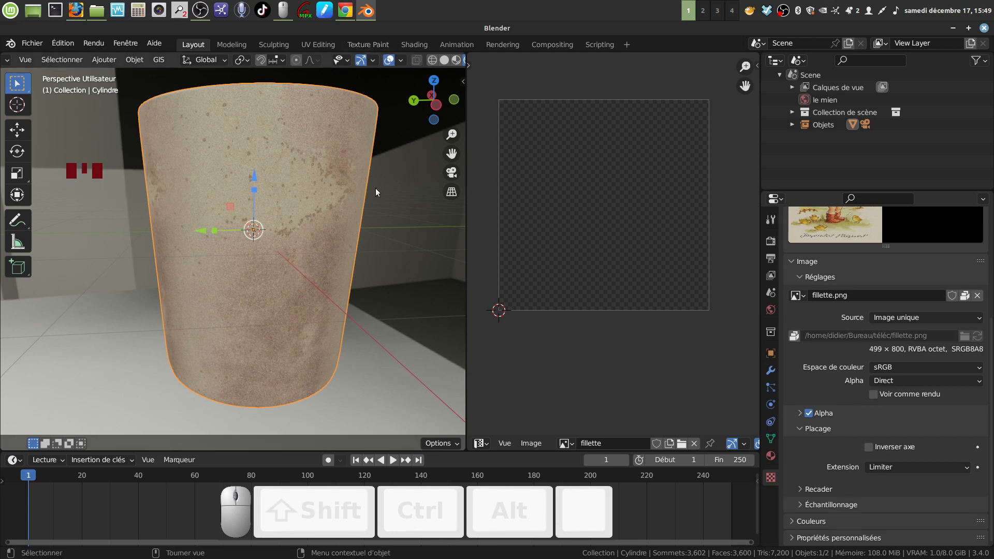
pyautogui.scroll(-2, 367, 197)
pyautogui.moveTo(370, 197); pyautogui.dragTo(369, 187, button='middle')
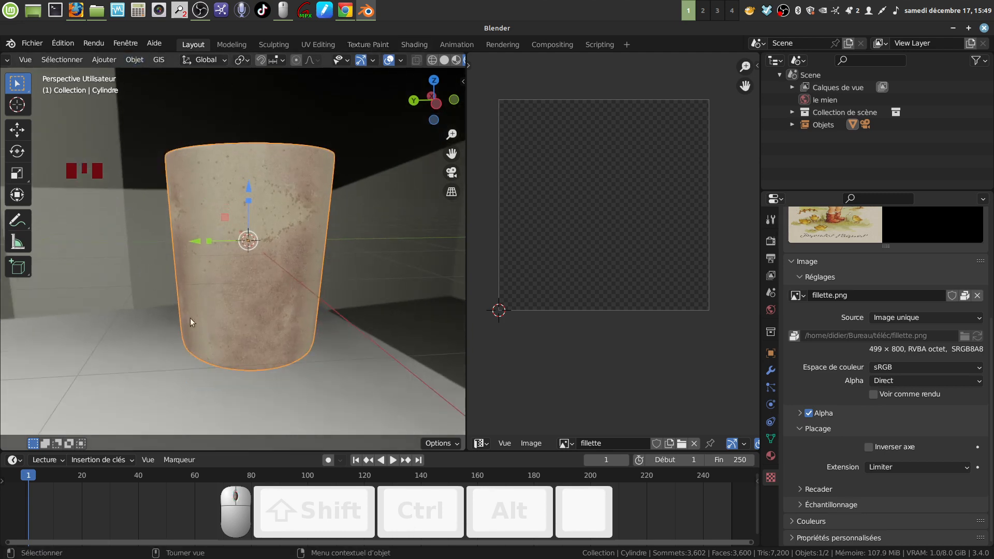
pyautogui.press('KP_1')
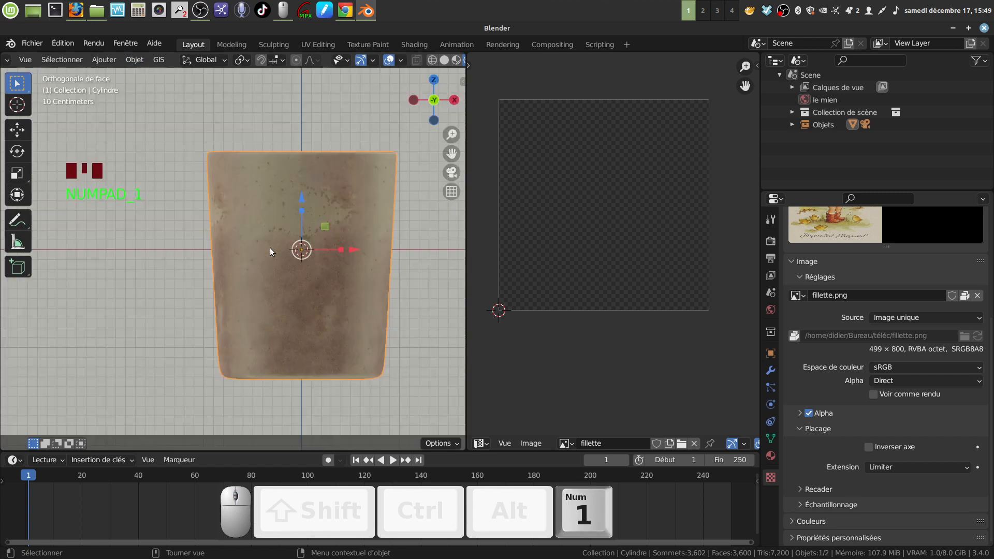
pyautogui.keyDown('shift'); pyautogui.moveTo(263, 219); pyautogui.dragTo(229, 204, button='middle'); pyautogui.keyUp('shift')
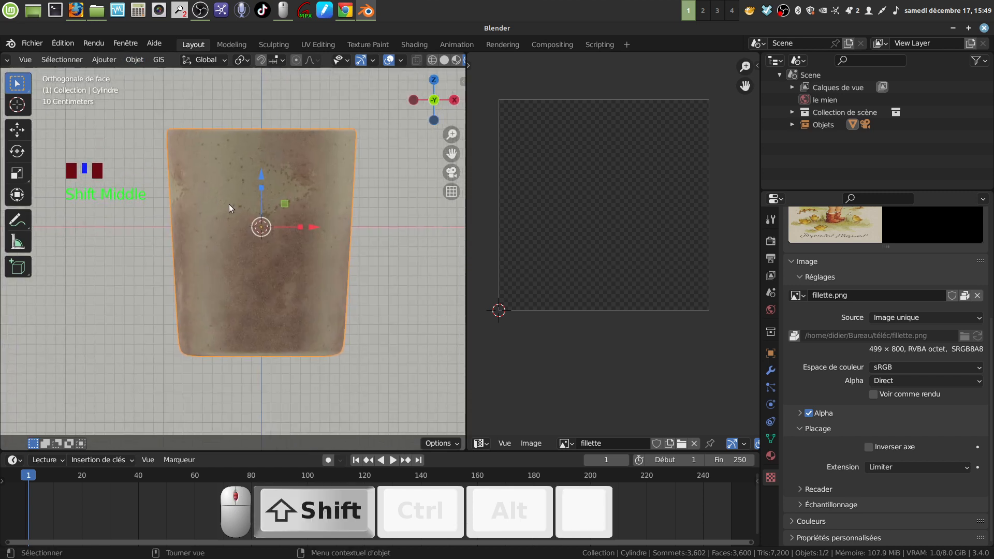
pyautogui.moveTo(467, 321); pyautogui.dragTo(474, 321)
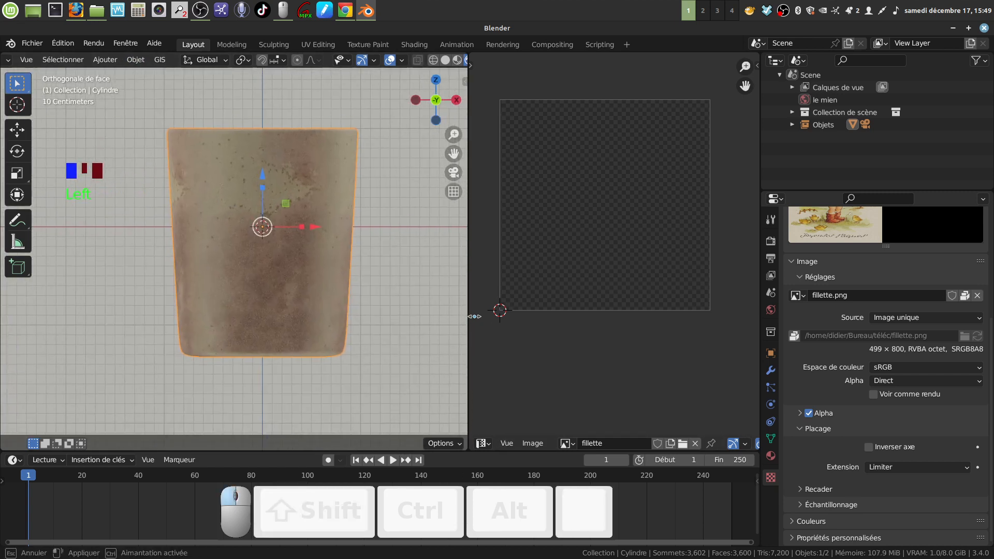
pyautogui.moveTo(344, 306)
pyautogui.keyDown('shift'); pyautogui.mouseDown(button='middle')
pyautogui.moveTo(335, 299)
pyautogui.moveTo(340, 305)
pyautogui.mouseUp(button='middle'); pyautogui.keyUp('shift')
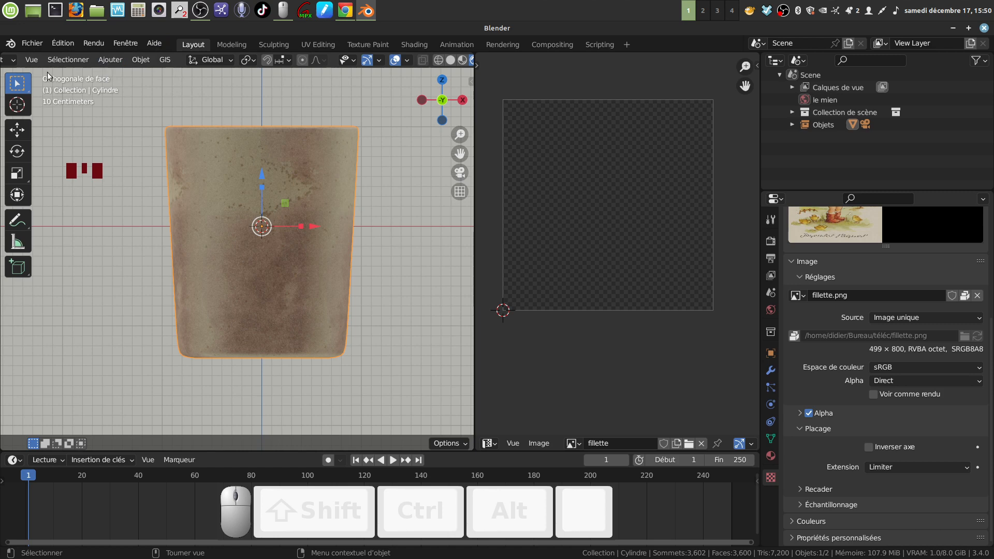
# Step: Switch the cup from Object Mode to Texture Paint mode
pyautogui.scroll(7, 29, 58)
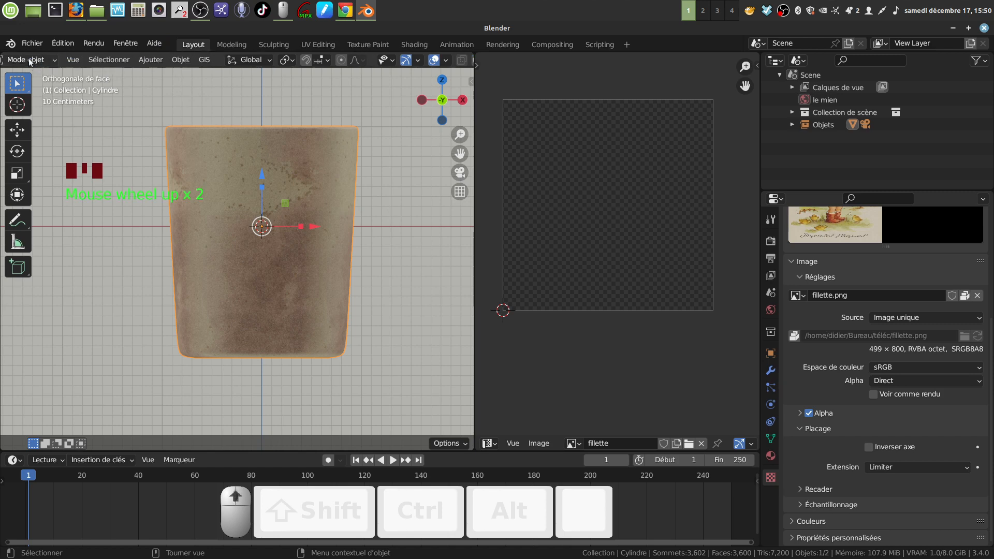
pyautogui.scroll(1, 44, 75)
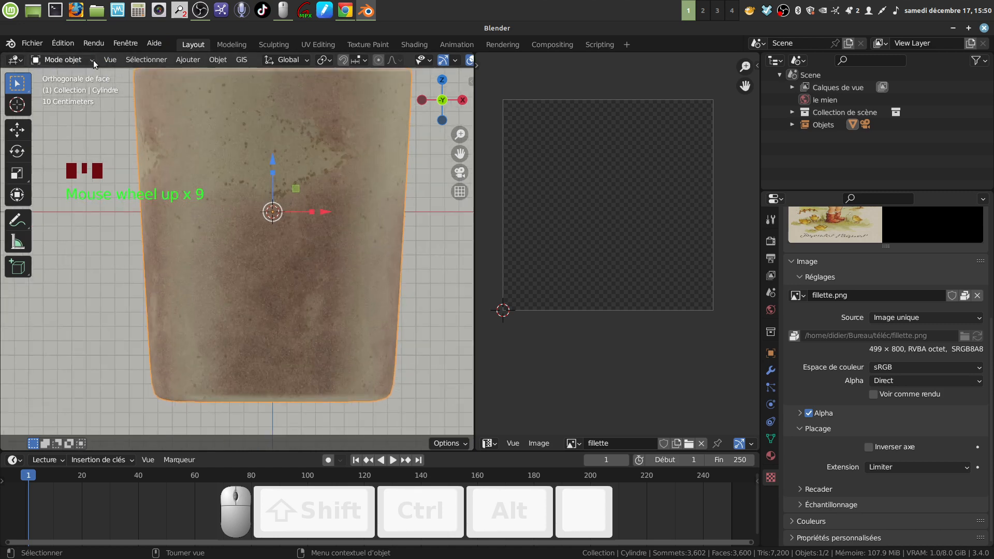
pyautogui.scroll(-1, 94, 63)
pyautogui.click(72, 61)
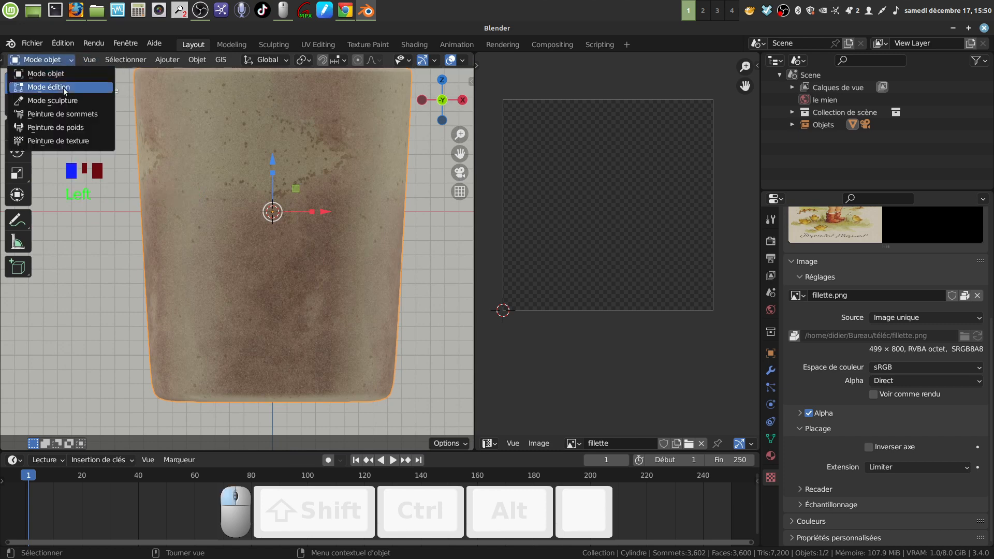
pyautogui.click(80, 139)
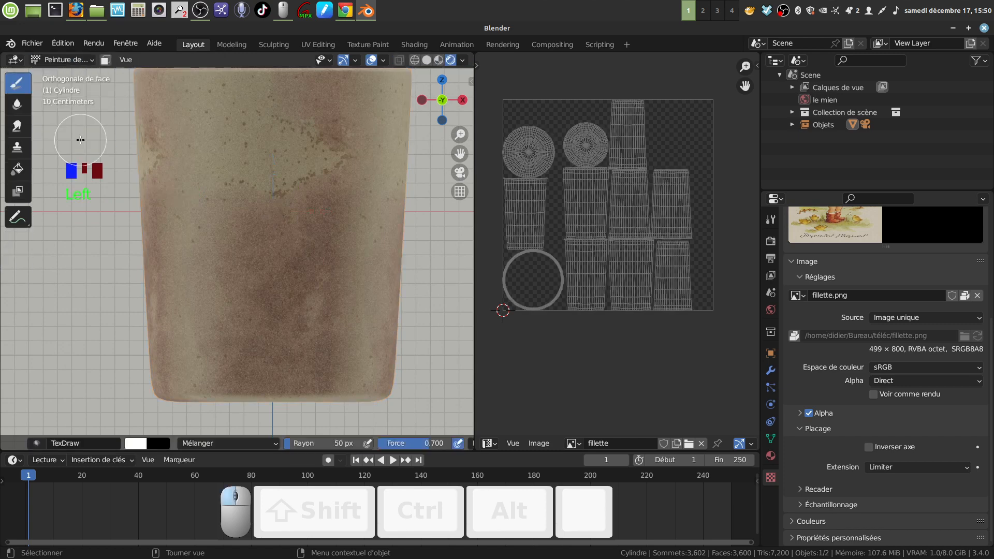
# Step: Display the cup with Material Preview shading in the 3D viewport
pyautogui.scroll(-3, 275, 213)
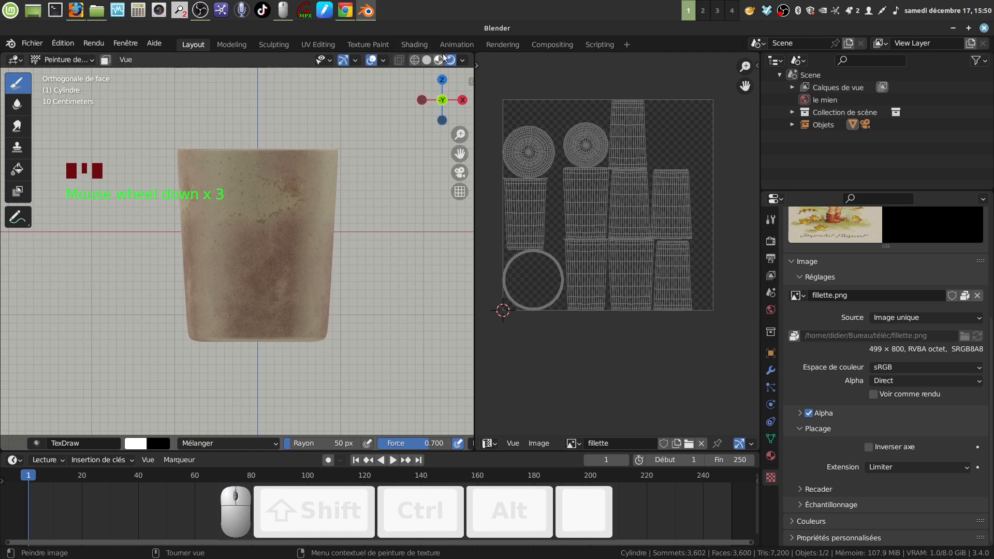
pyautogui.click(426, 60)
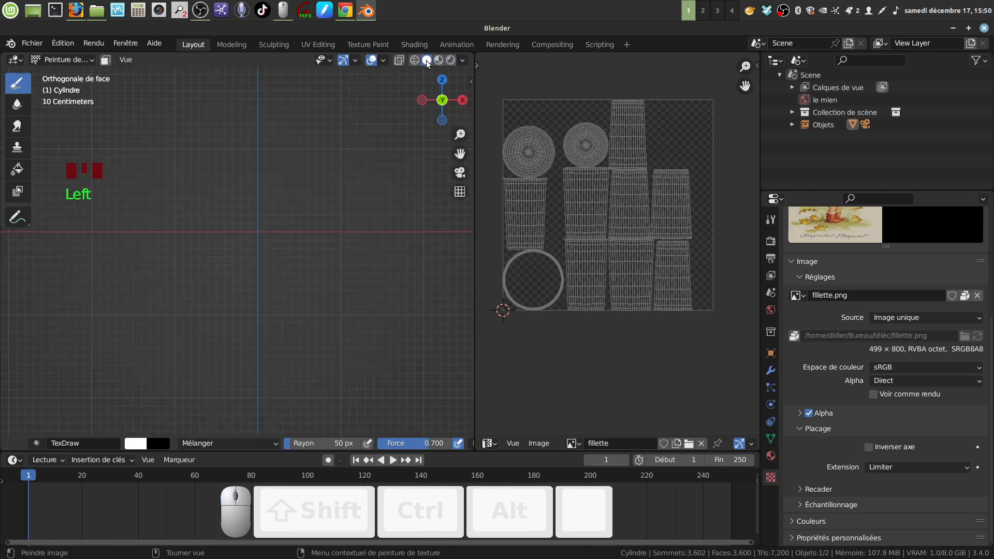
pyautogui.click(439, 61)
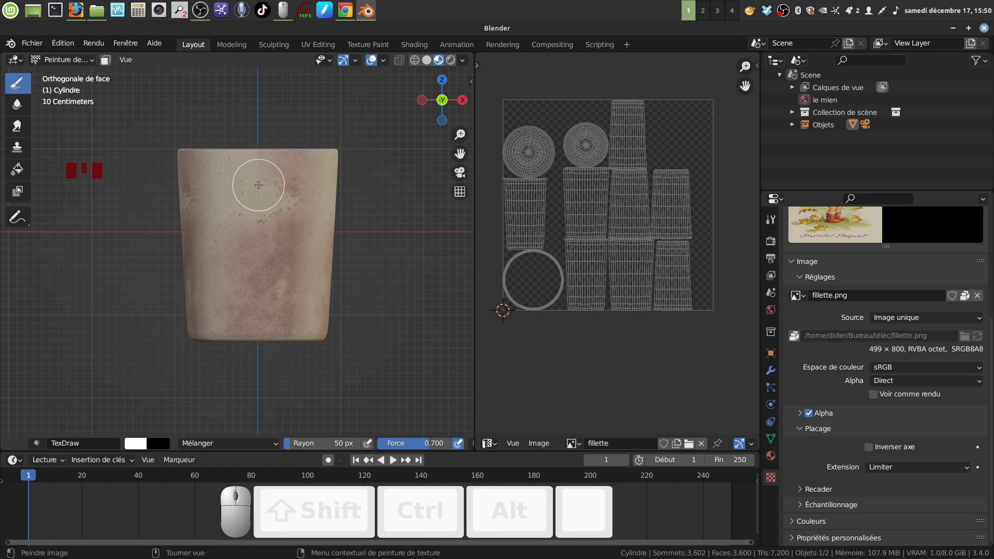
pyautogui.keyDown('shift'); pyautogui.moveTo(311, 266); pyautogui.dragTo(295, 260, button='middle'); pyautogui.keyUp('shift')
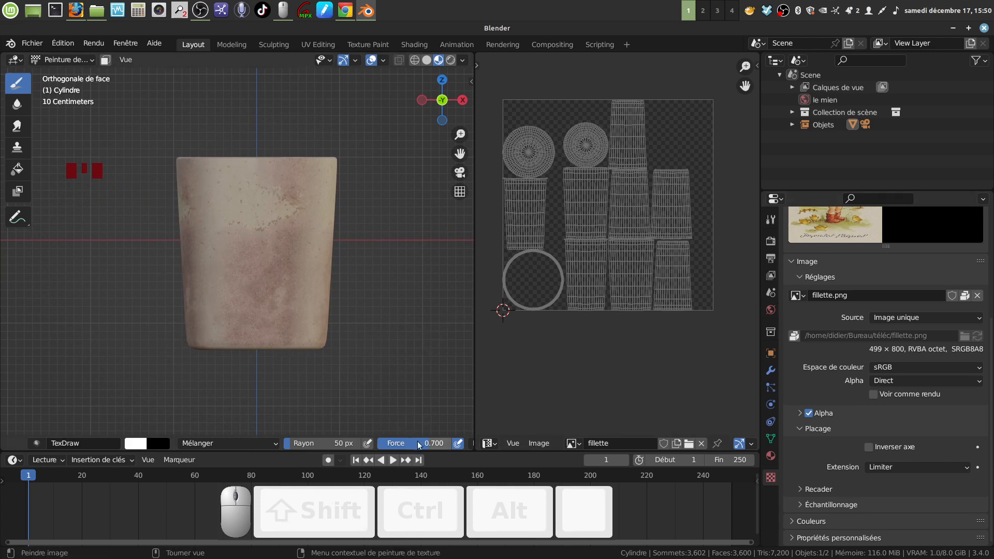
# Step: Set the brush texture's mapping to Pochoir (Stencil), match it to the image proportions, and choose the little girl texture
pyautogui.scroll(-5, 449, 444)
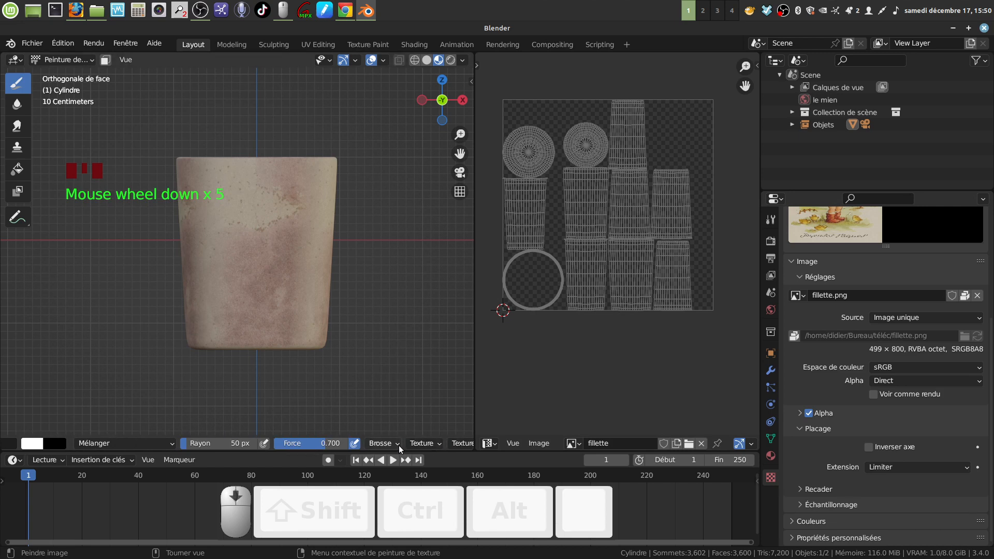
pyautogui.scroll(-2, 399, 445)
pyautogui.click(397, 445)
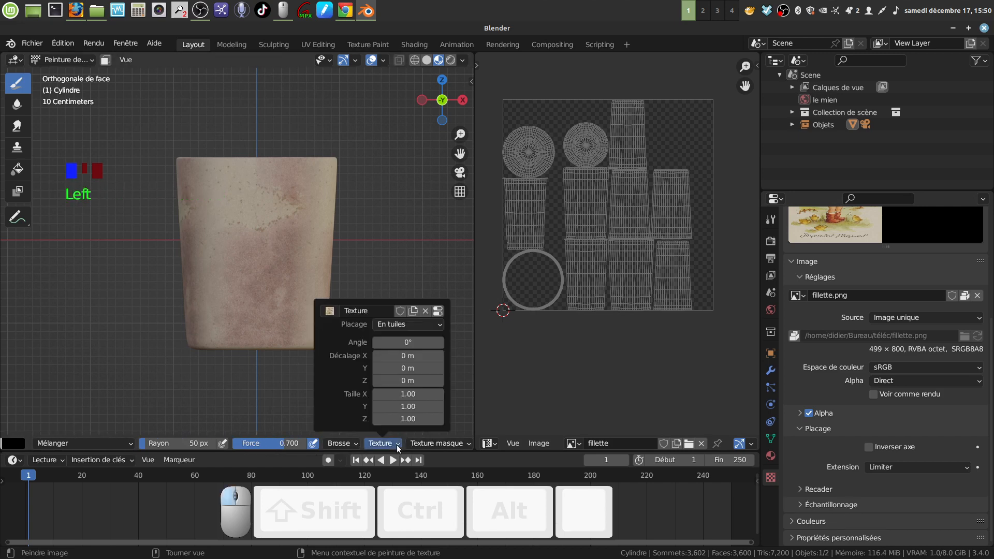
pyautogui.click(440, 324)
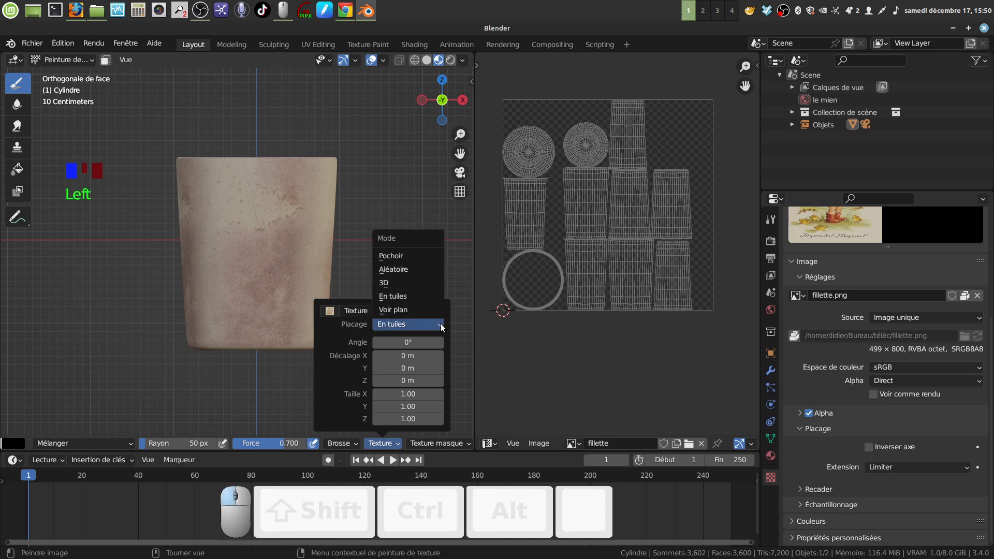
pyautogui.click(422, 255)
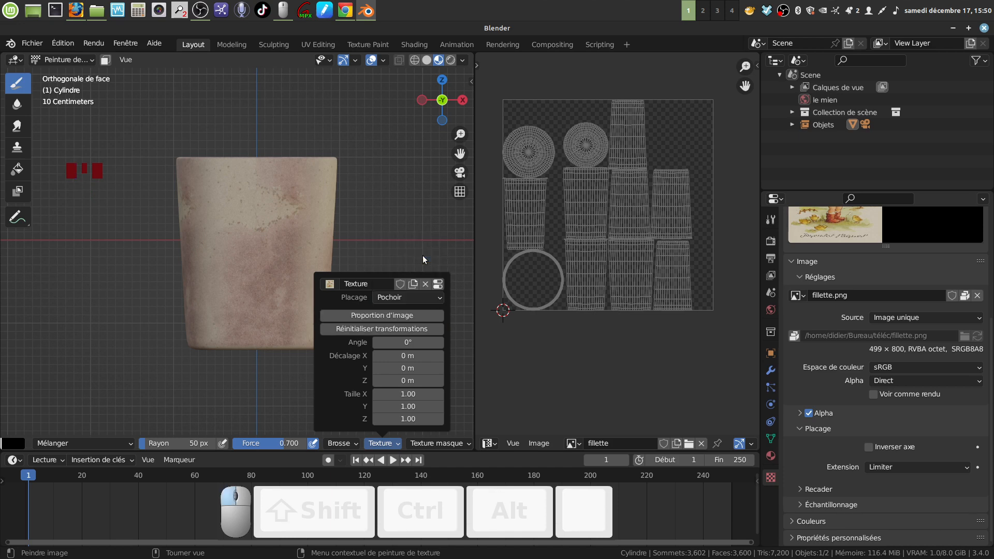
pyautogui.click(371, 315)
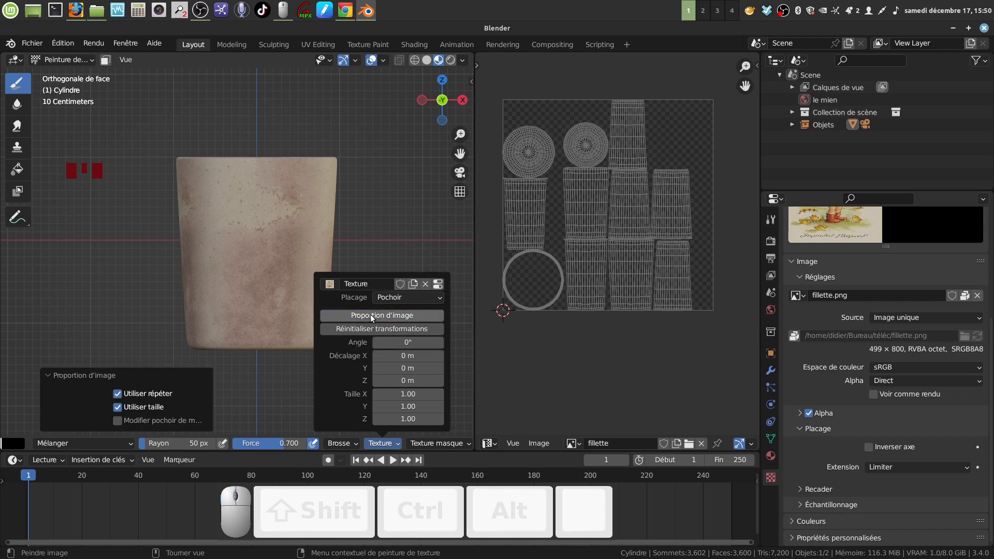
pyautogui.click(329, 286)
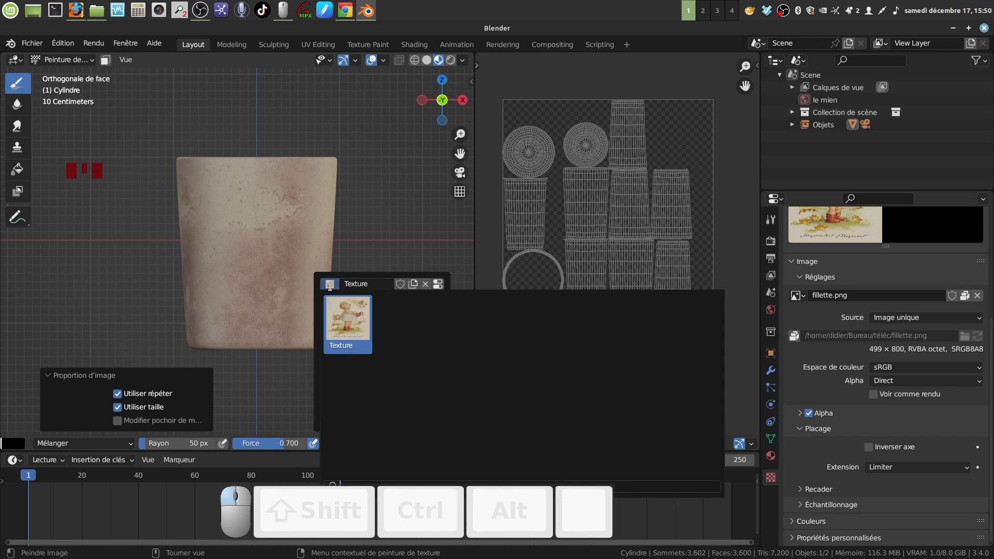
pyautogui.click(342, 316)
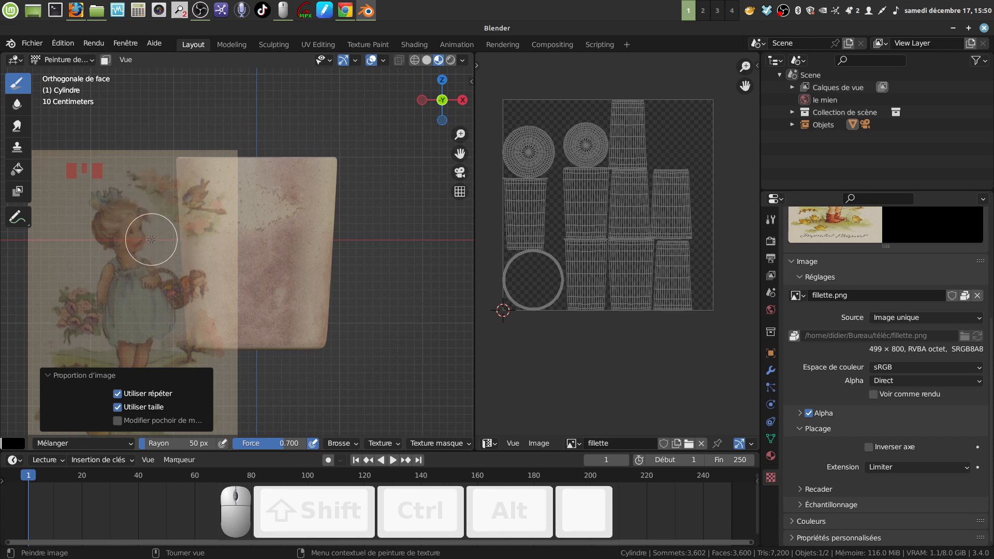
# Step: Move the little girl stencil over the cup's front and scale it down slightly to fit within the cup's outline
pyautogui.moveTo(151, 240); pyautogui.dragTo(278, 200, button='right')
pyautogui.scroll(2, 371, 254)
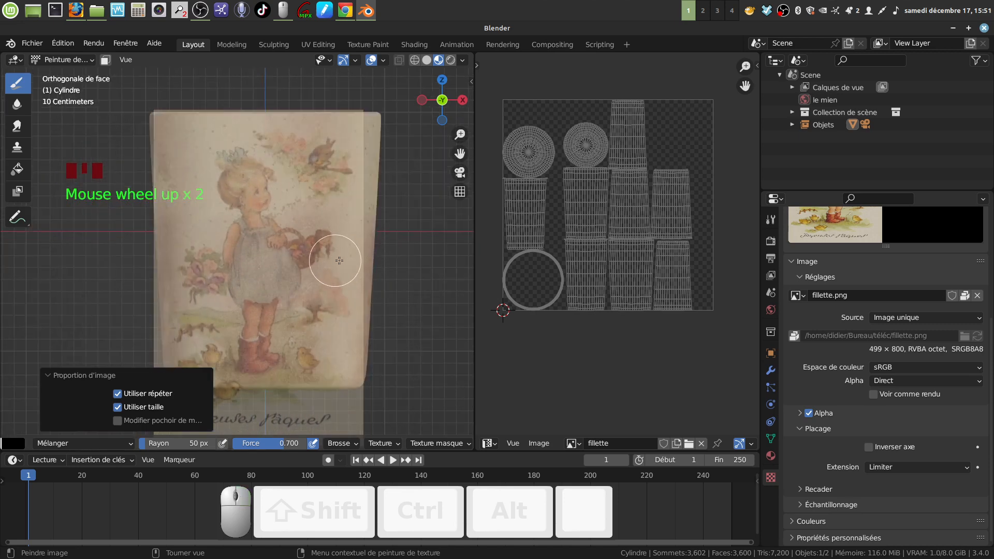
pyautogui.scroll(1, 338, 259)
pyautogui.moveTo(322, 277); pyautogui.dragTo(334, 246, button='right')
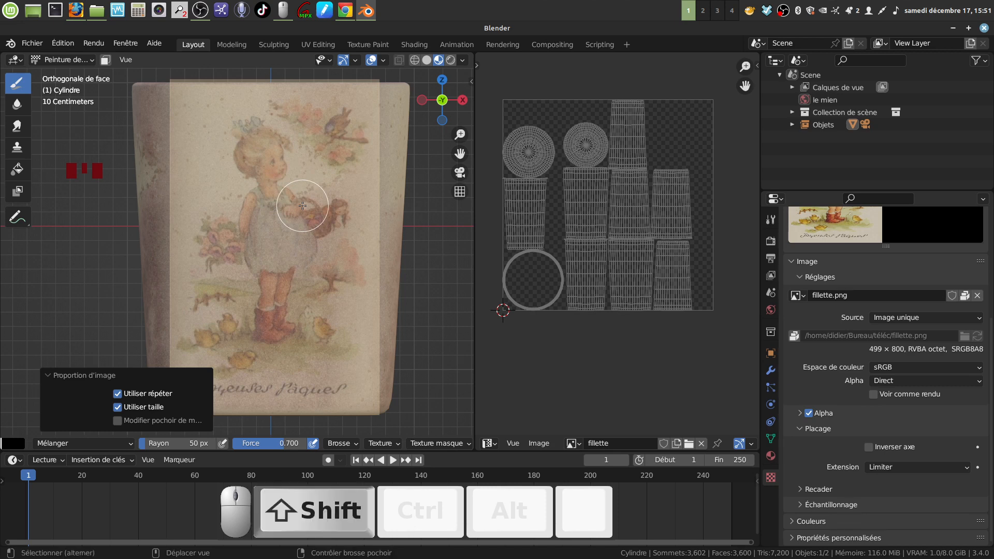
pyautogui.moveTo(309, 208)
pyautogui.keyDown('shift'); pyautogui.mouseDown(button='right')
pyautogui.moveTo(290, 213)
pyautogui.moveTo(313, 197)
pyautogui.moveTo(294, 207)
pyautogui.mouseUp(button='right'); pyautogui.keyUp('shift')
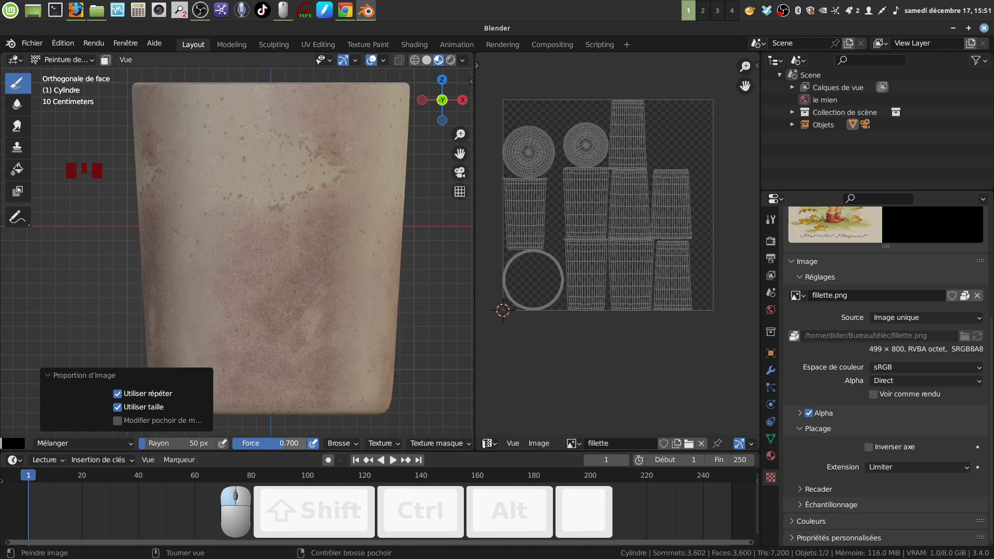
# Step: Set the brush strength to 0.238 and review the available stroke methods, leaving Espace (Space) selected
pyautogui.moveTo(310, 444); pyautogui.dragTo(270, 444)
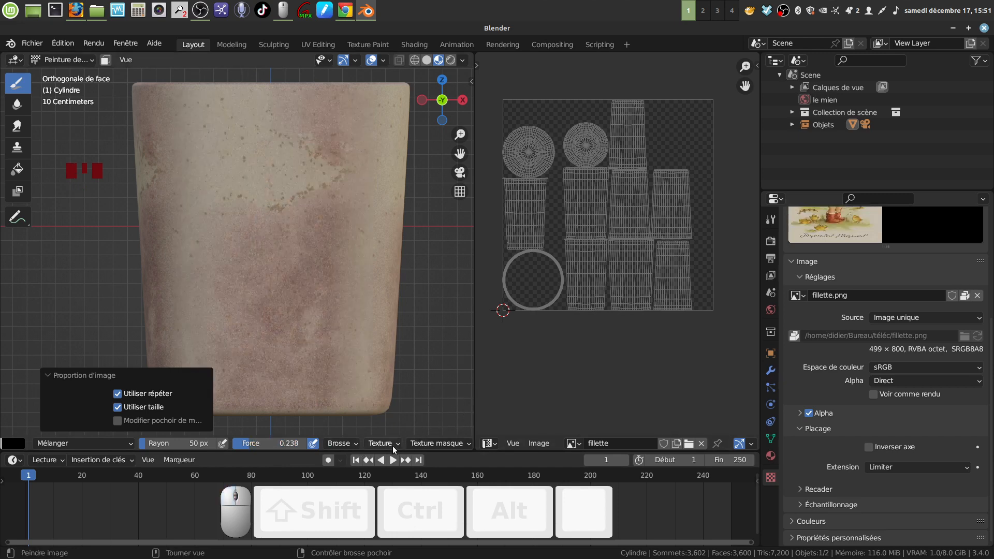
pyautogui.scroll(-5, 392, 446)
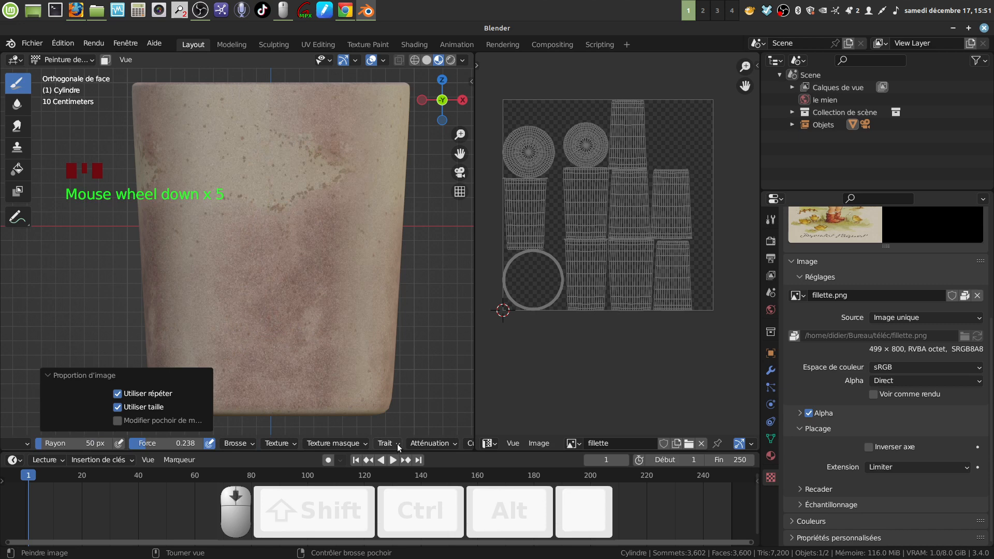
pyautogui.click(397, 443)
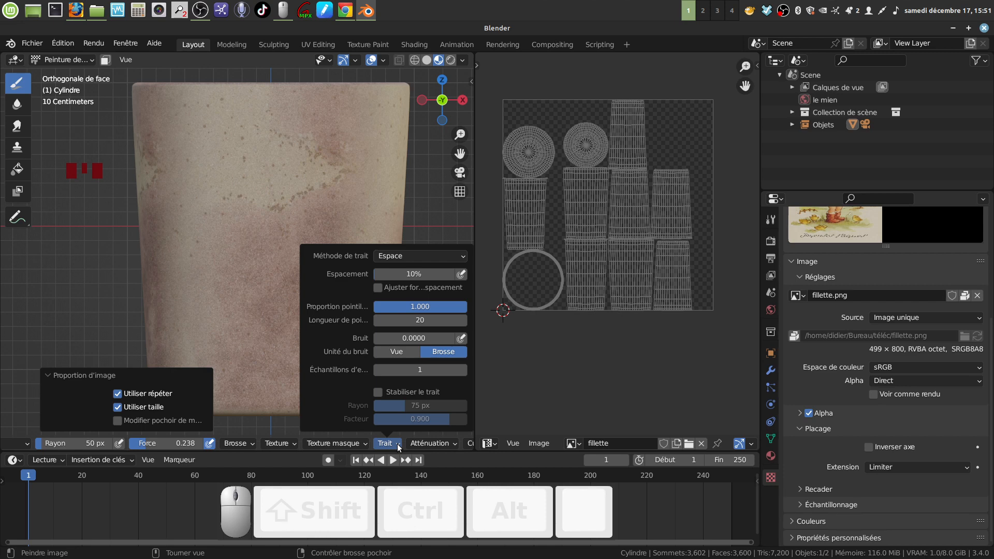
pyautogui.click(464, 256)
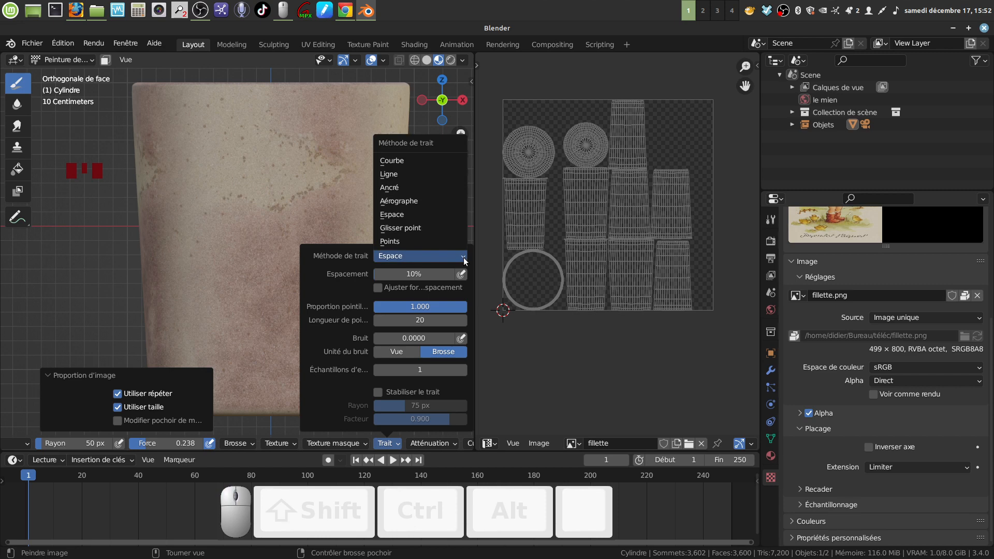
pyautogui.click(464, 258)
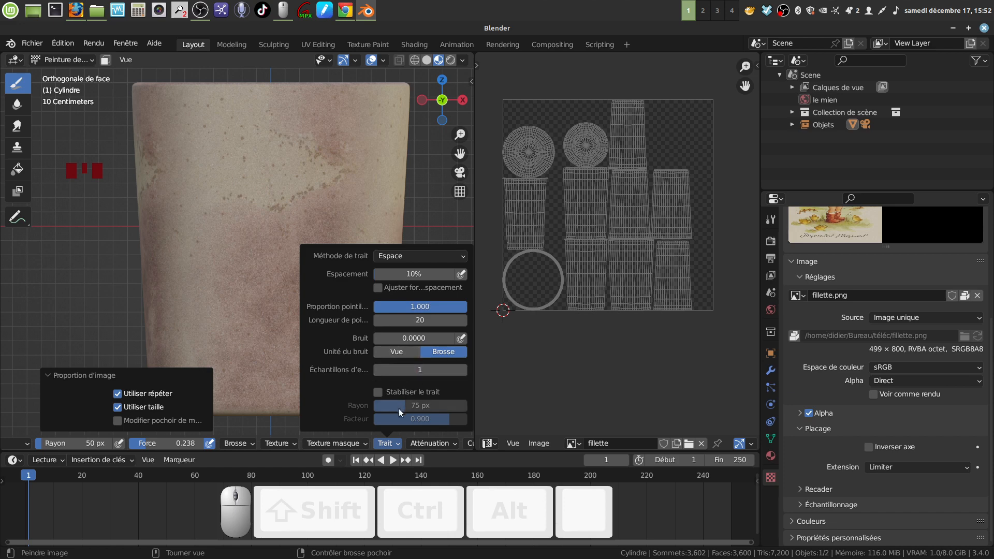
# Step: Nudge the little girl stencil slightly up and to the left, and set the brush radius to 42 px
pyautogui.moveTo(281, 442)
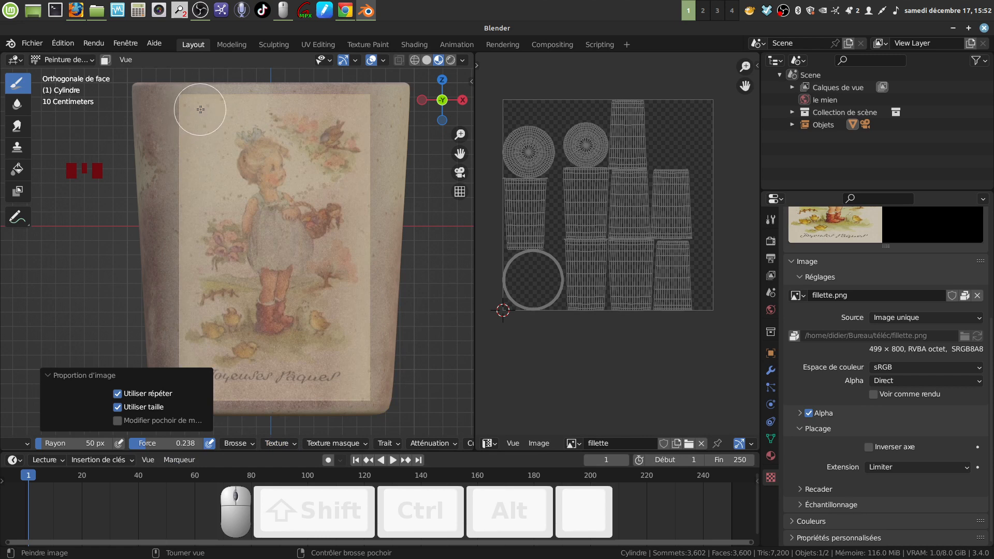
pyautogui.press('f')
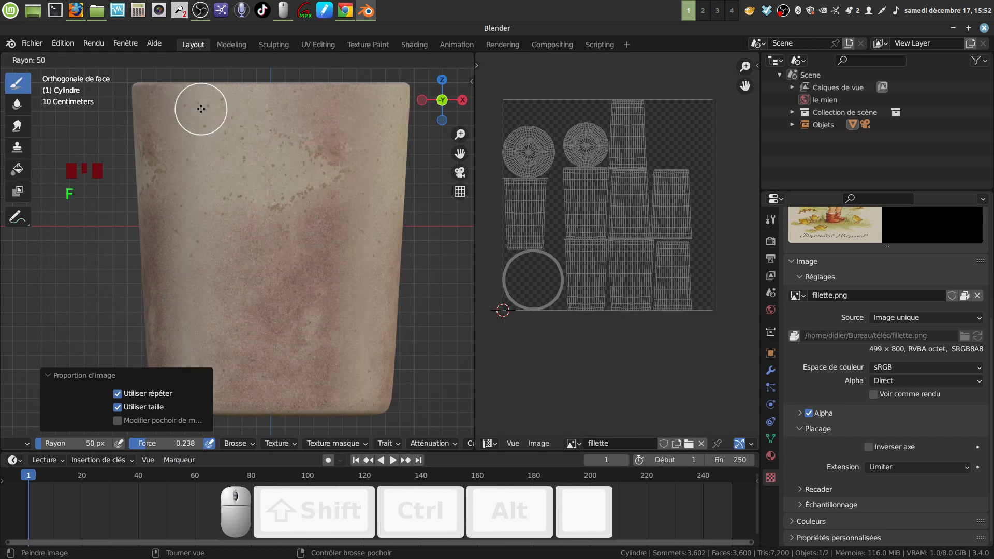
pyautogui.click(200, 109)
pyautogui.moveTo(177, 126); pyautogui.dragTo(173, 123, button='right')
pyautogui.press('f')
pyautogui.click(193, 125)
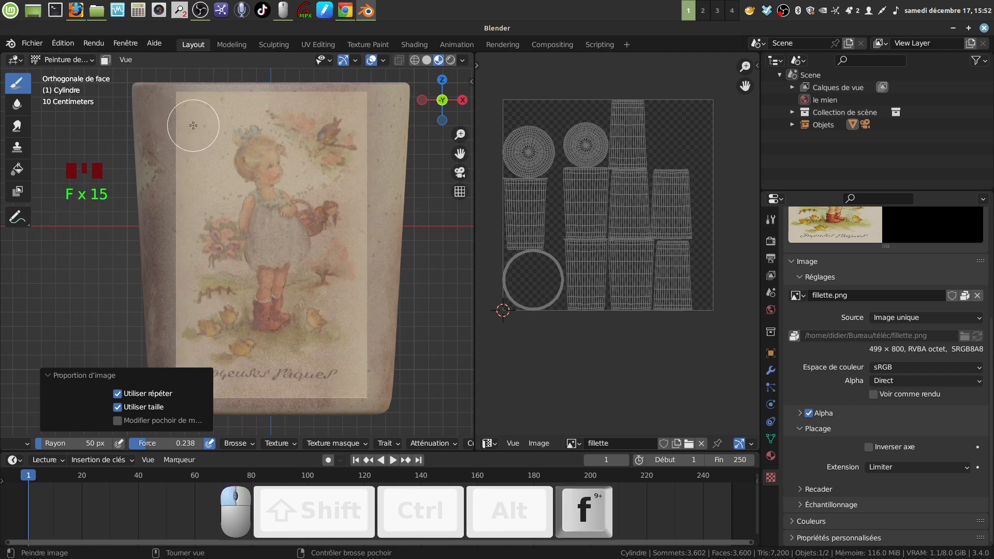
pyautogui.press('f')
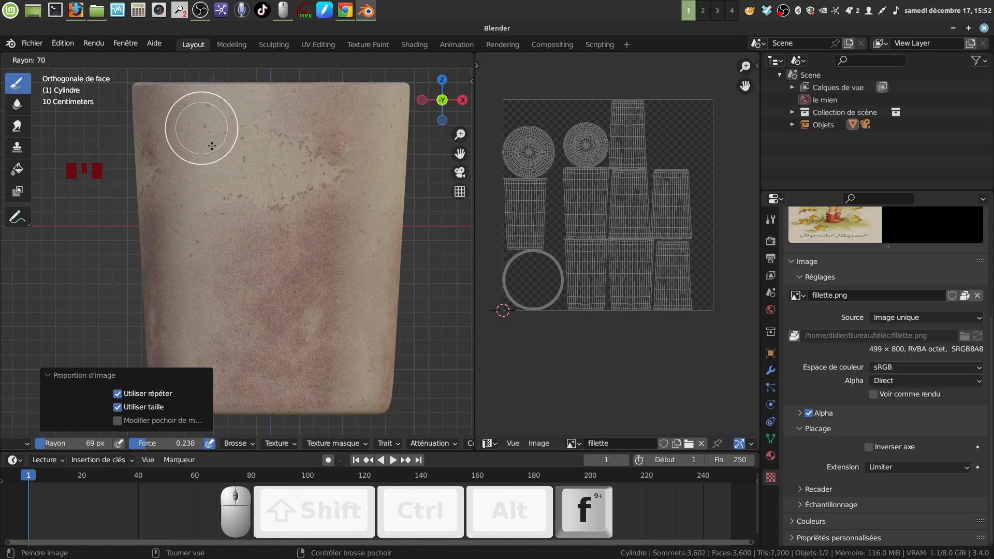
pyautogui.click(207, 139)
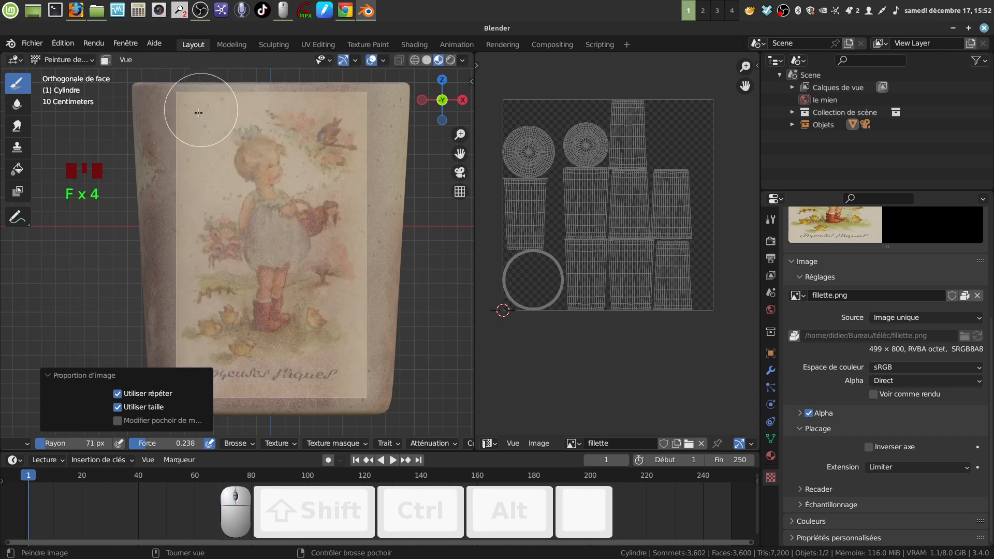
pyautogui.press('f')
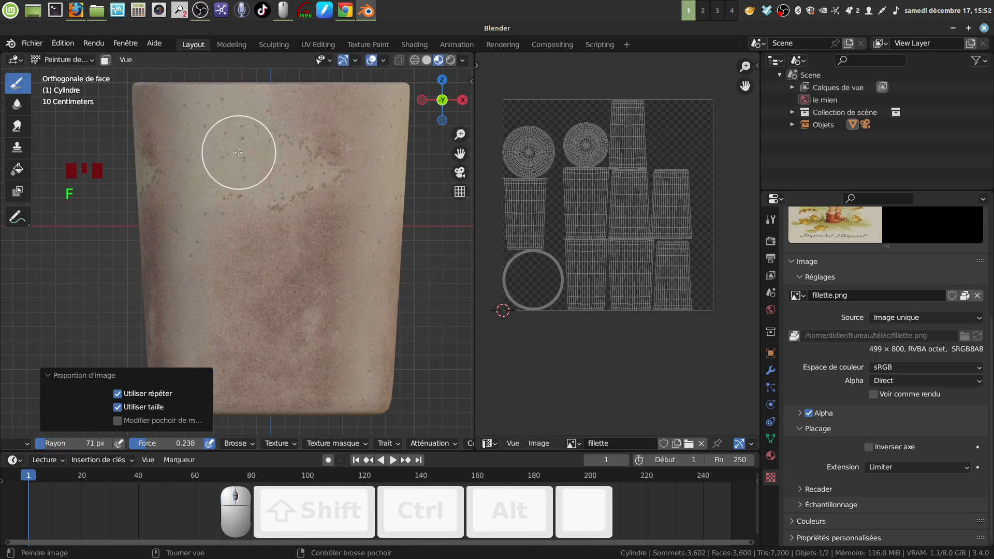
pyautogui.press('f')
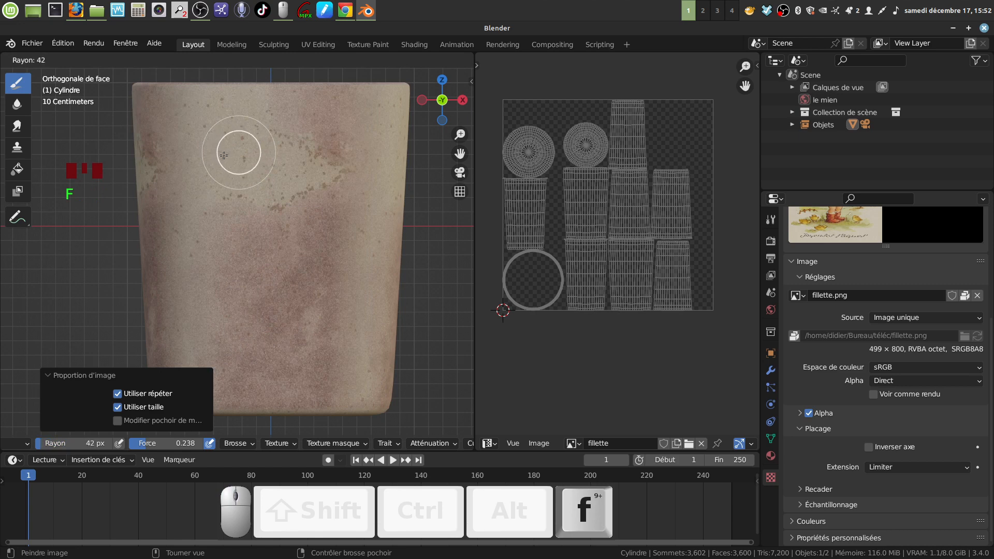
pyautogui.press('f')
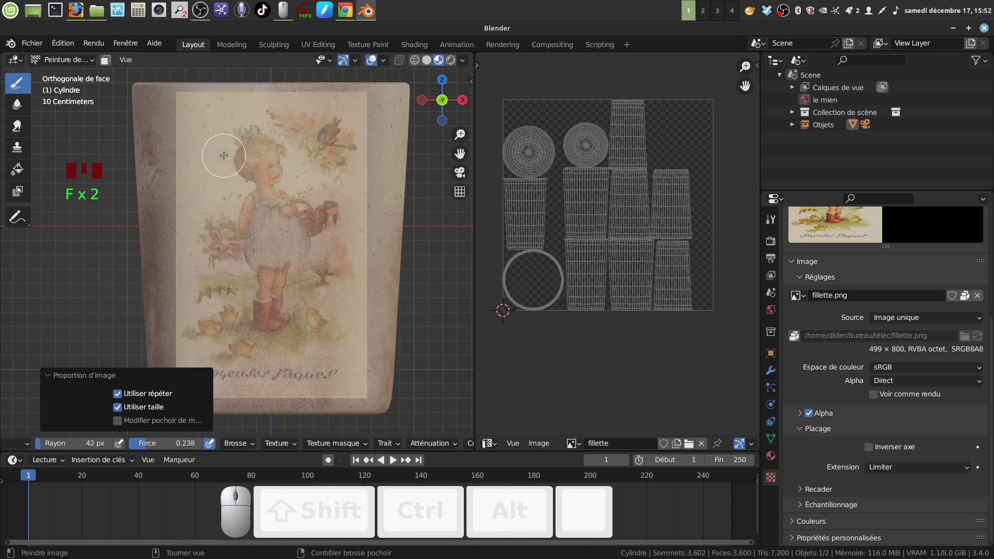
pyautogui.click(180, 102)
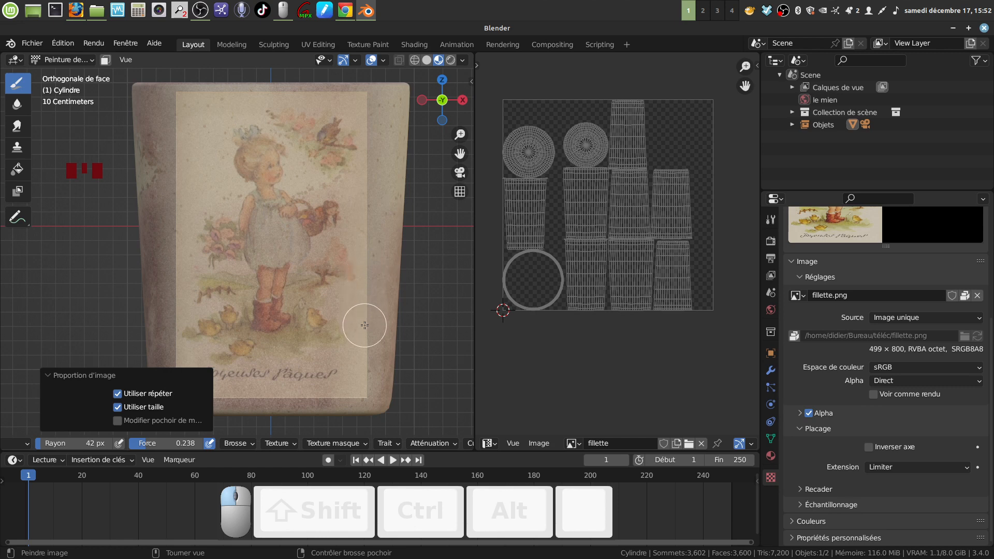
pyautogui.moveTo(325, 358)
pyautogui.mouseDown()
pyautogui.moveTo(335, 352)
pyautogui.moveTo(275, 361)
pyautogui.moveTo(189, 339)
pyautogui.mouseUp()
pyautogui.moveTo(214, 100)
pyautogui.mouseDown()
pyautogui.moveTo(182, 152)
pyautogui.moveTo(234, 104)
pyautogui.moveTo(307, 114)
pyautogui.moveTo(297, 118)
pyautogui.mouseUp()
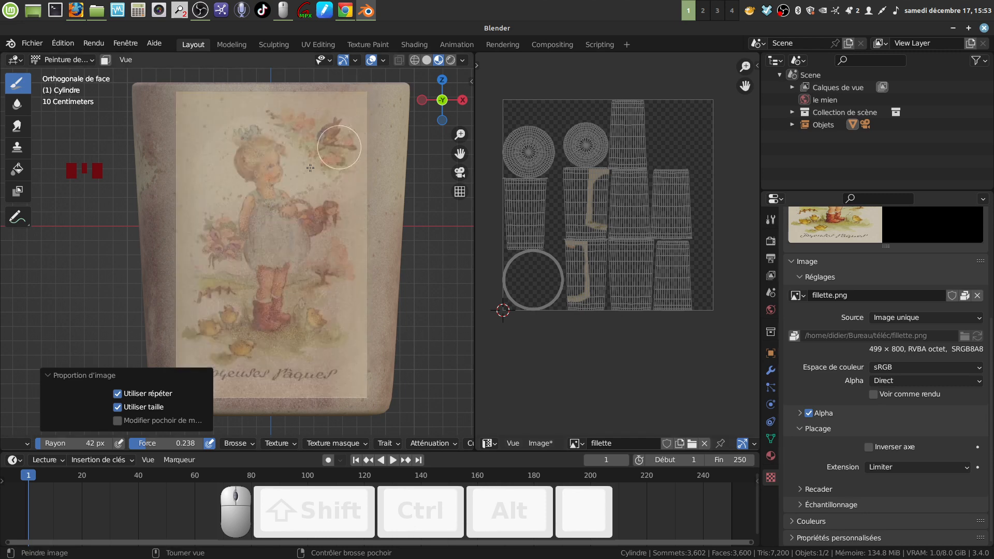
pyautogui.press('ctrl')
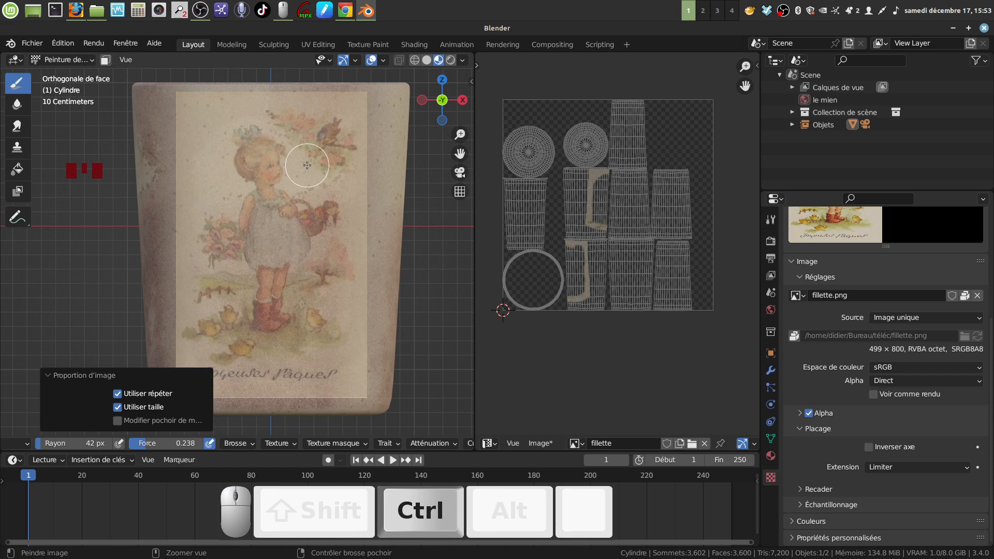
pyautogui.hotkey('ctrl', 'z')
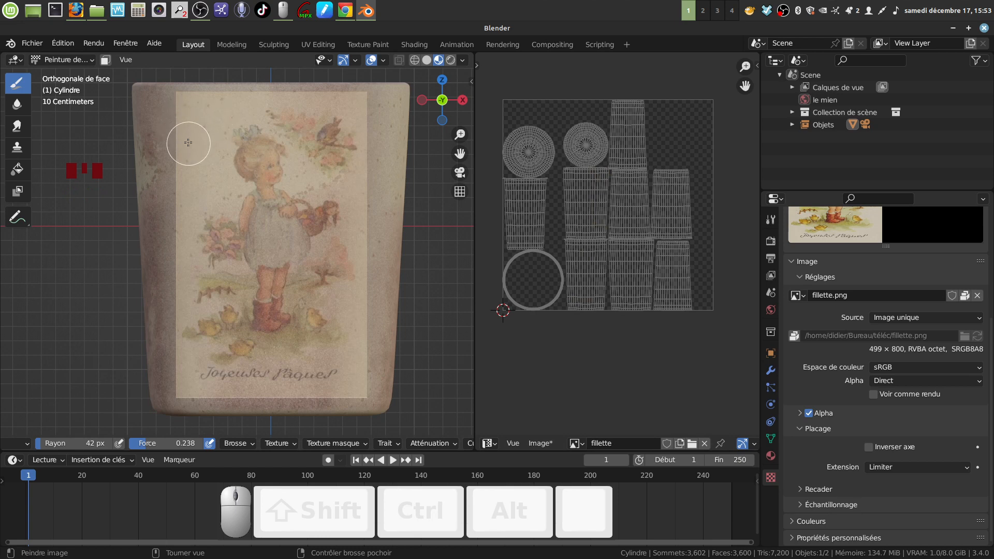
# Step: Set the brush strength to 0.155 and paint a faint oval border of the stencil around the little girl scene
pyautogui.moveTo(144, 445); pyautogui.dragTo(140, 444)
pyautogui.moveTo(199, 127)
pyautogui.mouseDown()
pyautogui.moveTo(188, 158)
pyautogui.moveTo(197, 125)
pyautogui.mouseUp()
pyautogui.moveTo(184, 150)
pyautogui.mouseDown()
pyautogui.moveTo(240, 114)
pyautogui.moveTo(284, 112)
pyautogui.moveTo(324, 126)
pyautogui.moveTo(350, 189)
pyautogui.mouseUp()
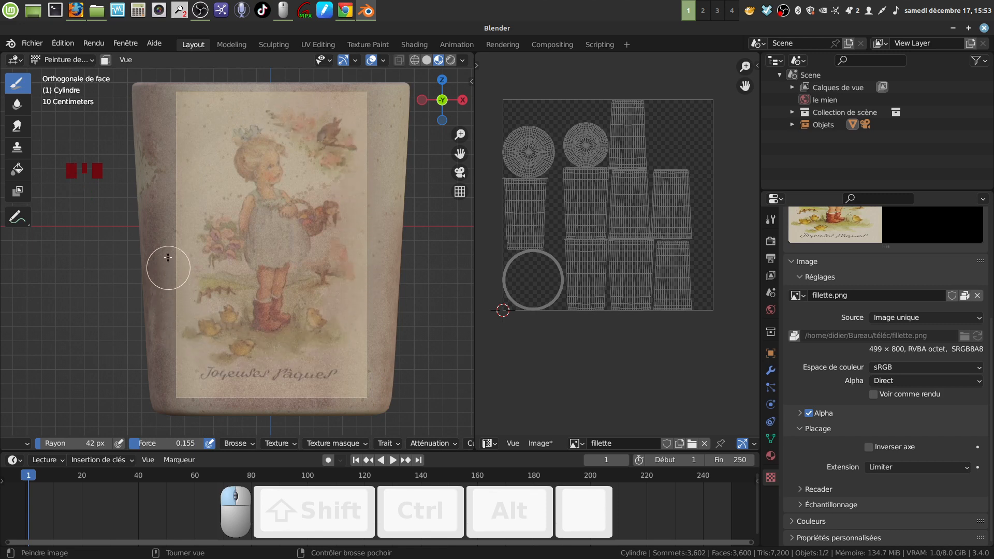
pyautogui.moveTo(168, 257)
pyautogui.mouseDown()
pyautogui.moveTo(190, 147)
pyautogui.moveTo(222, 117)
pyautogui.mouseUp()
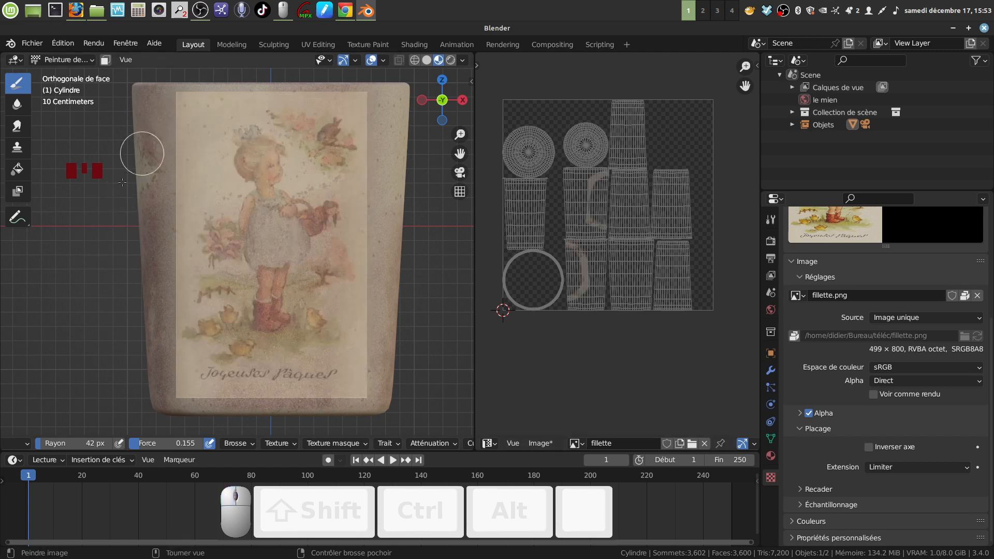
# Step: Set the brush strength to 0.321 and paint the band just inside the oval border, including the flowers, chicks and bird branch
pyautogui.moveTo(139, 446); pyautogui.dragTo(145, 446)
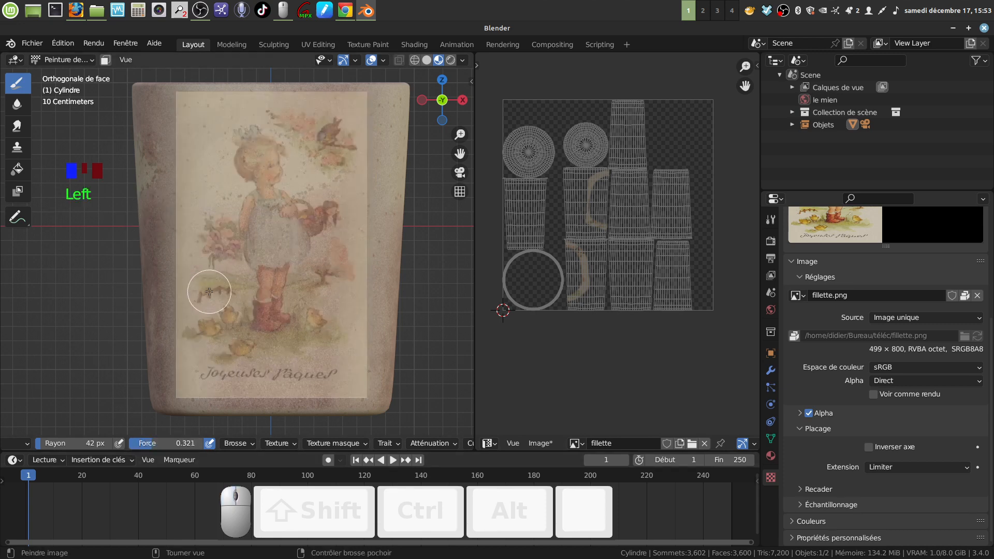
pyautogui.moveTo(209, 291)
pyautogui.mouseDown()
pyautogui.moveTo(213, 189)
pyautogui.moveTo(235, 153)
pyautogui.moveTo(275, 135)
pyautogui.moveTo(303, 139)
pyautogui.moveTo(293, 138)
pyautogui.mouseUp()
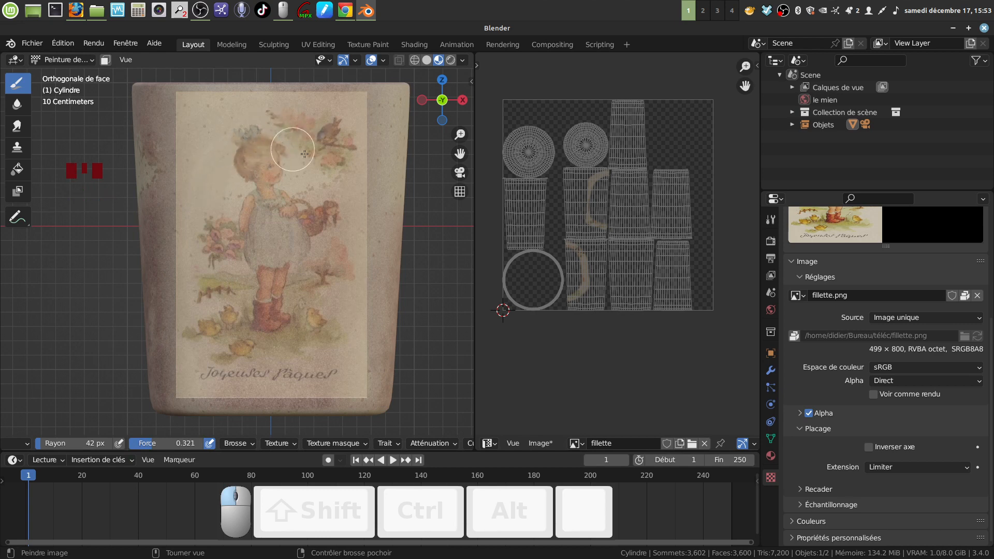
pyautogui.moveTo(336, 185)
pyautogui.mouseDown()
pyautogui.moveTo(324, 310)
pyautogui.moveTo(291, 335)
pyautogui.moveTo(250, 339)
pyautogui.moveTo(212, 325)
pyautogui.moveTo(220, 310)
pyautogui.mouseUp()
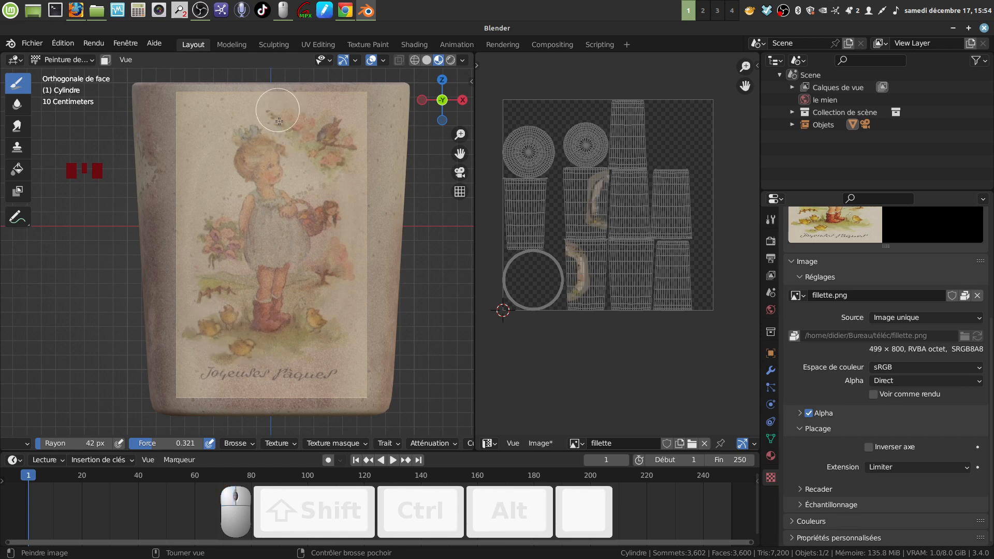
pyautogui.moveTo(279, 121)
pyautogui.mouseDown()
pyautogui.moveTo(317, 130)
pyautogui.moveTo(334, 161)
pyautogui.mouseUp()
# Step: Set the brush strength to 0.603 and paint further inward around the girl, over her hair, basket and boots
pyautogui.moveTo(153, 446); pyautogui.dragTo(174, 447)
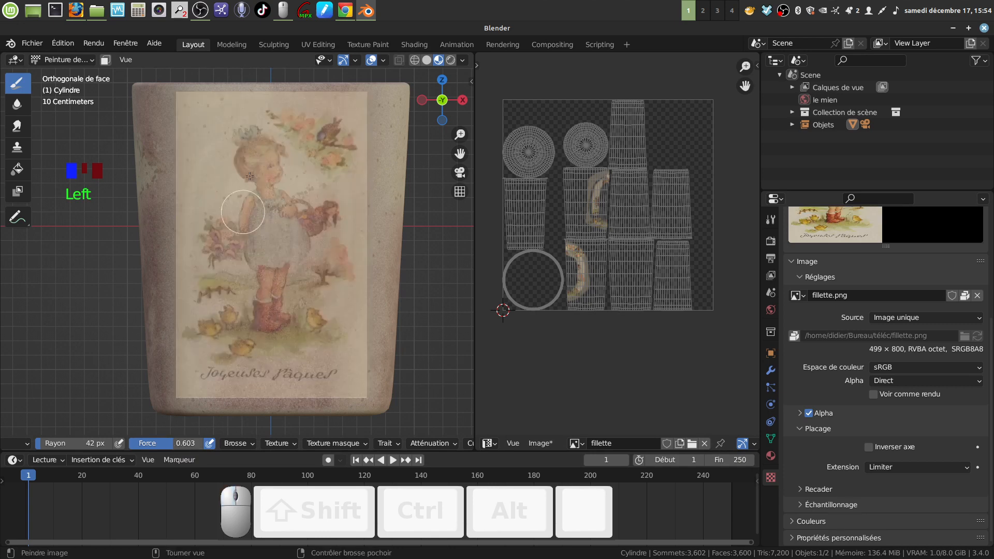
pyautogui.moveTo(228, 167)
pyautogui.mouseDown()
pyautogui.moveTo(261, 143)
pyautogui.moveTo(241, 136)
pyautogui.moveTo(286, 154)
pyautogui.moveTo(316, 198)
pyautogui.moveTo(322, 243)
pyautogui.mouseUp()
pyautogui.moveTo(318, 306)
pyautogui.mouseDown()
pyautogui.moveTo(296, 321)
pyautogui.moveTo(248, 323)
pyautogui.moveTo(257, 324)
pyautogui.moveTo(211, 276)
pyautogui.moveTo(228, 167)
pyautogui.moveTo(256, 156)
pyautogui.moveTo(251, 179)
pyautogui.mouseUp()
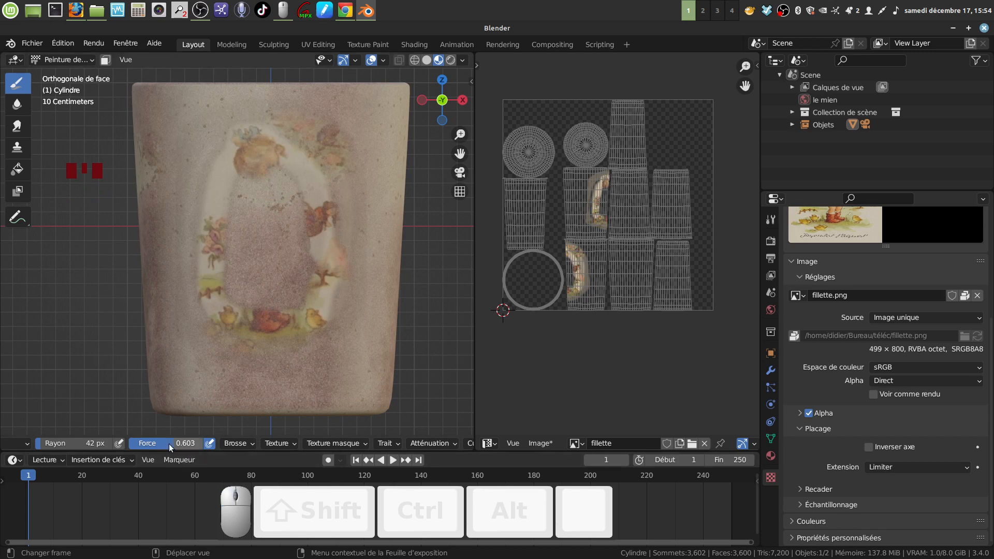
# Step: Set the brush strength to 0.797 and paint the girl's dress, legs, basket, shoulders and face in the centre of the oval
pyautogui.moveTo(169, 443); pyautogui.dragTo(174, 443)
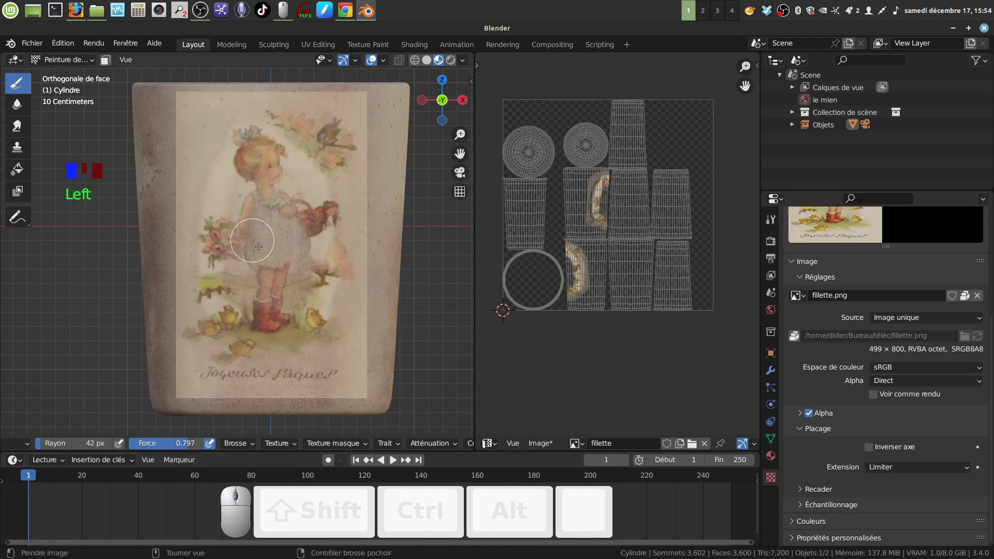
pyautogui.moveTo(241, 269)
pyautogui.mouseDown()
pyautogui.moveTo(236, 215)
pyautogui.moveTo(266, 152)
pyautogui.moveTo(279, 203)
pyautogui.moveTo(261, 210)
pyautogui.moveTo(297, 208)
pyautogui.moveTo(281, 265)
pyautogui.mouseUp()
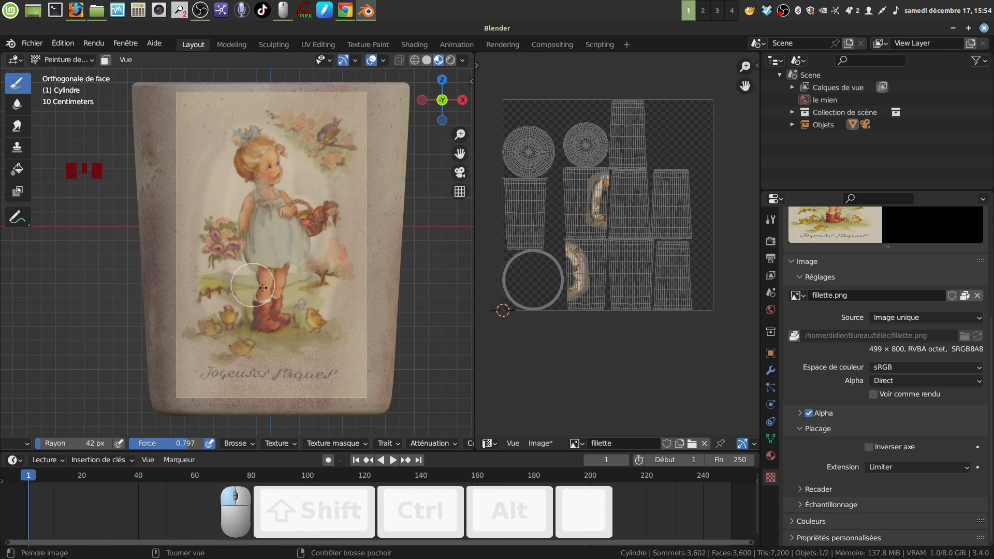
pyautogui.moveTo(309, 243); pyautogui.dragTo(310, 216)
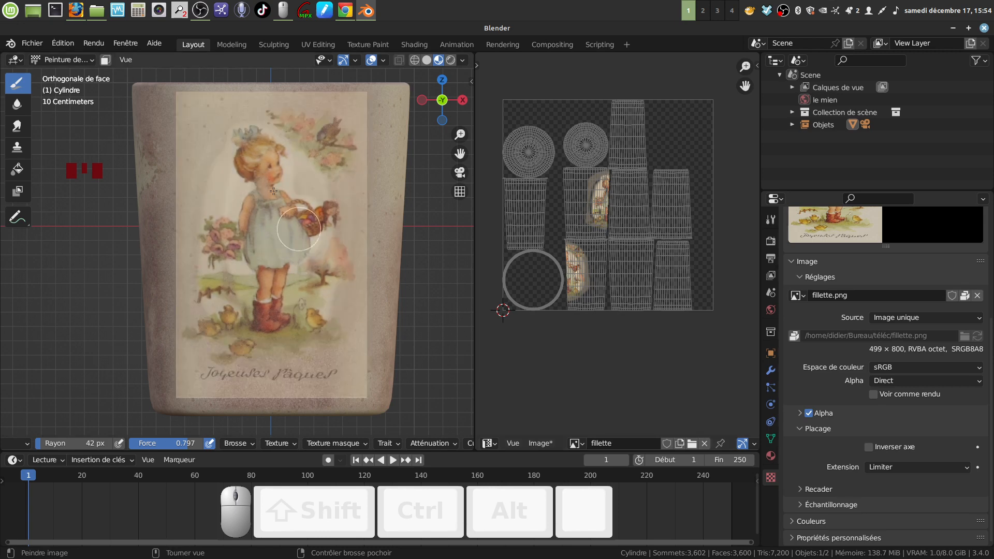
pyautogui.moveTo(259, 179)
pyautogui.mouseDown()
pyautogui.moveTo(269, 188)
pyautogui.moveTo(261, 201)
pyautogui.moveTo(270, 189)
pyautogui.mouseUp()
pyautogui.moveTo(268, 134)
pyautogui.mouseDown()
pyautogui.moveTo(305, 140)
pyautogui.moveTo(326, 166)
pyautogui.moveTo(325, 145)
pyautogui.moveTo(262, 140)
pyautogui.mouseUp()
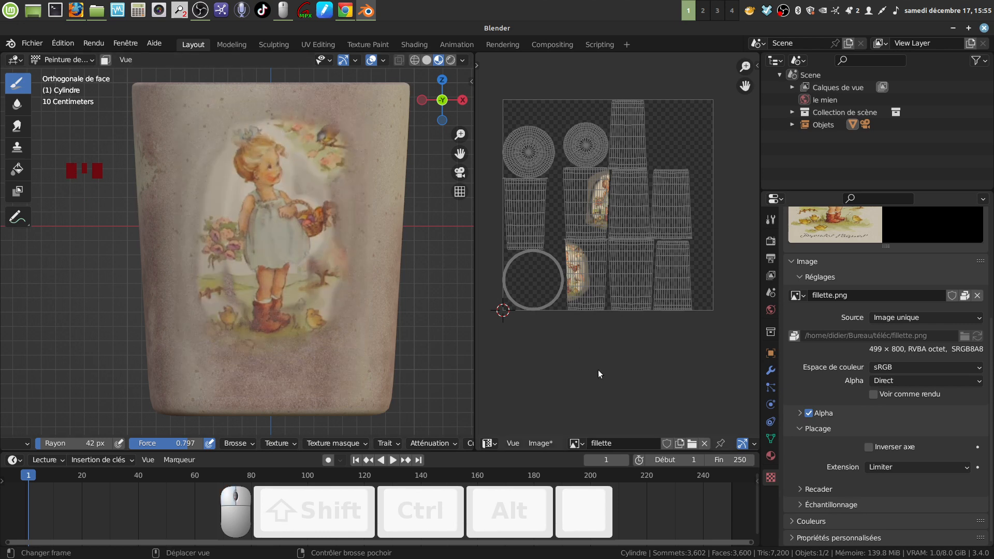
# Step: Even out the pale background beside the girl's face and basket with further brush strokes through the stencil
pyautogui.moveTo(323, 173)
pyautogui.mouseDown()
pyautogui.moveTo(420, 303)
pyautogui.moveTo(426, 357)
pyautogui.mouseUp()
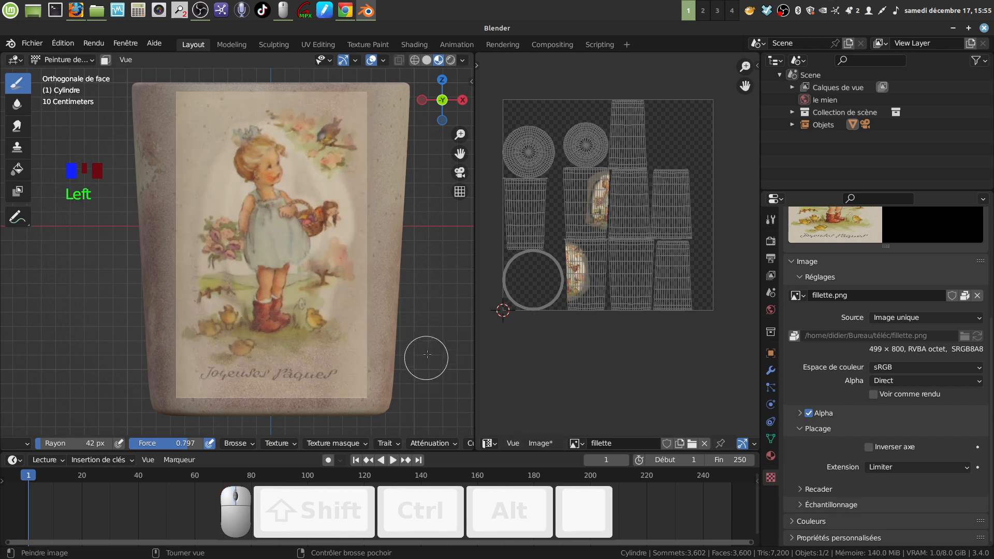
pyautogui.moveTo(329, 211)
pyautogui.mouseDown()
pyautogui.moveTo(327, 287)
pyautogui.moveTo(443, 305)
pyautogui.mouseUp()
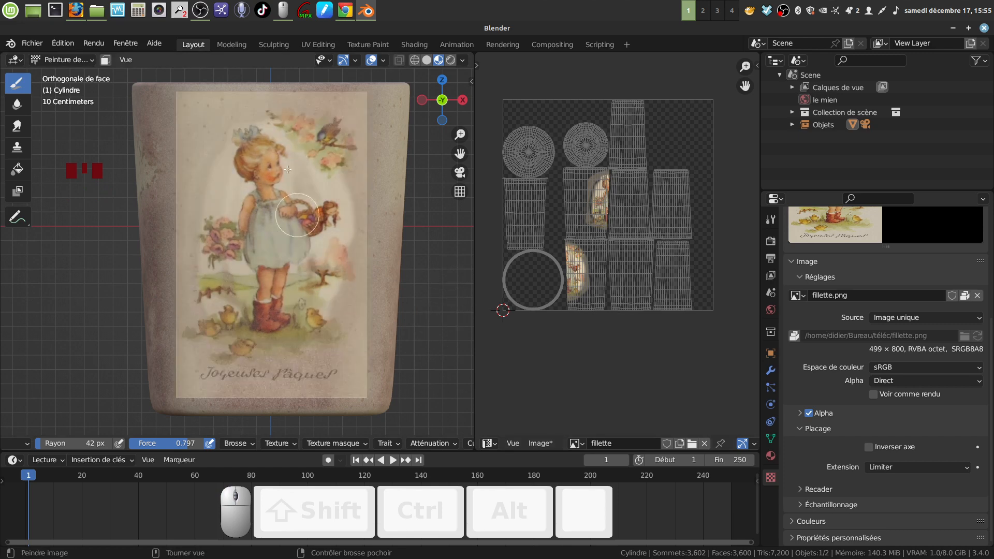
pyautogui.moveTo(298, 166)
pyautogui.mouseDown()
pyautogui.moveTo(304, 188)
pyautogui.moveTo(436, 311)
pyautogui.mouseUp()
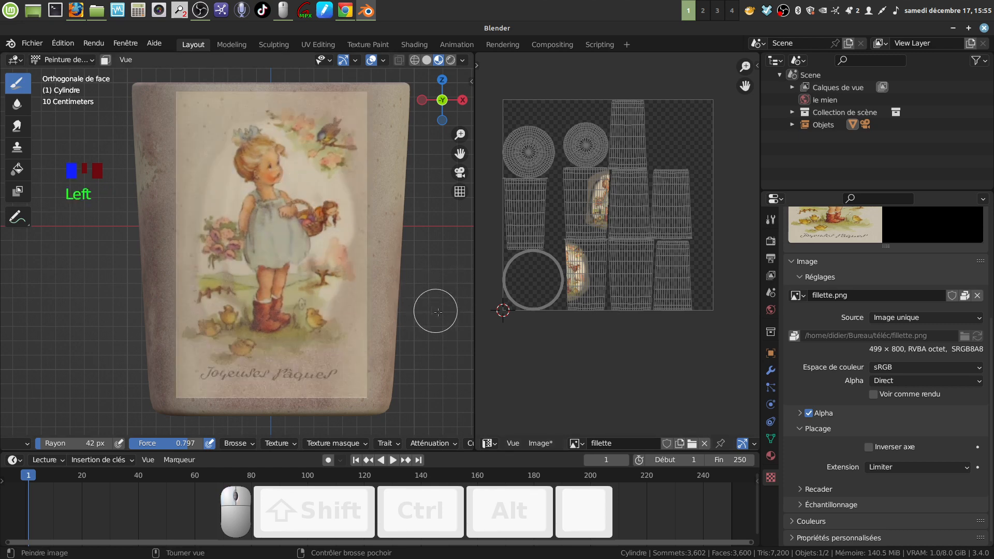
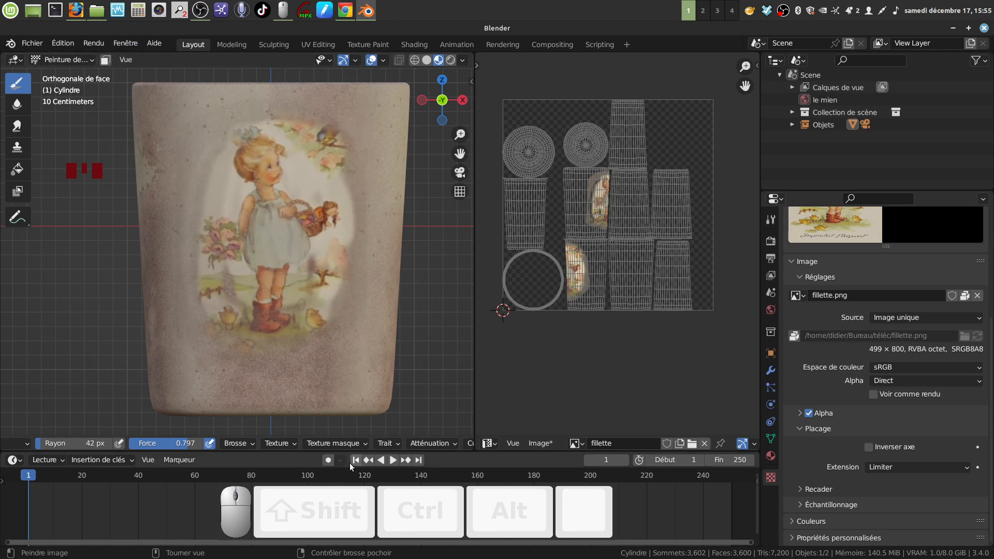
# Step: Examine the brush's advanced and cursor settings and the remaining paint options up to masking
pyautogui.click(251, 444)
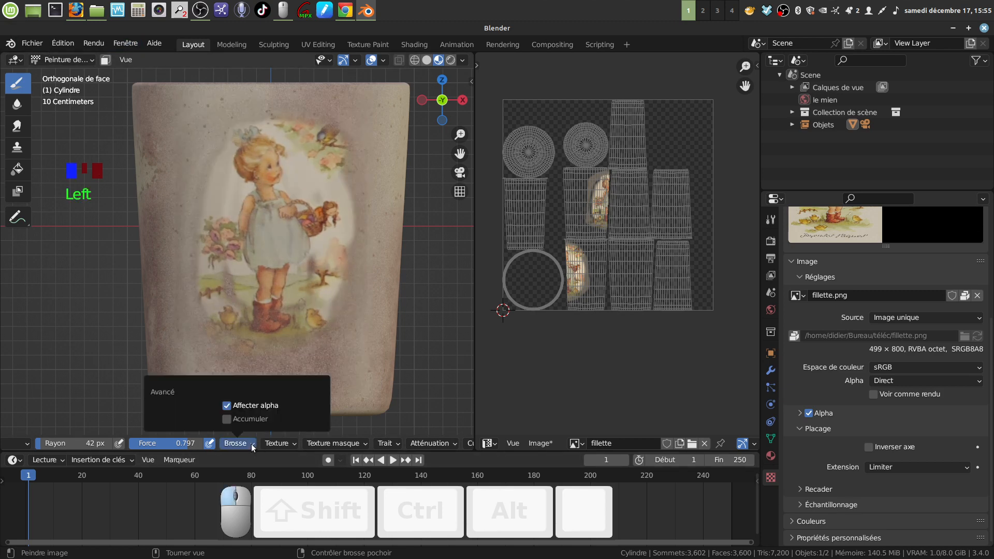
pyautogui.click(251, 443)
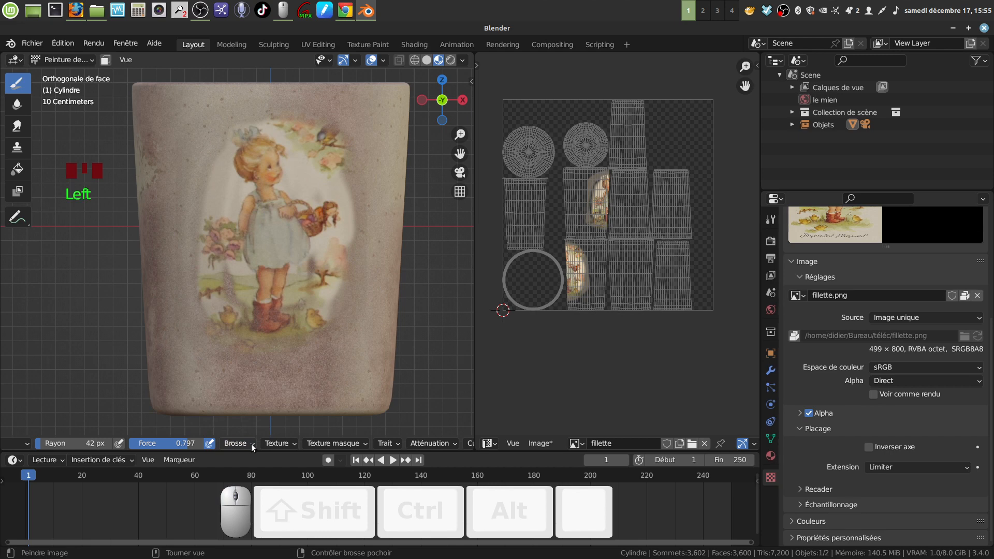
pyautogui.scroll(-2, 431, 446)
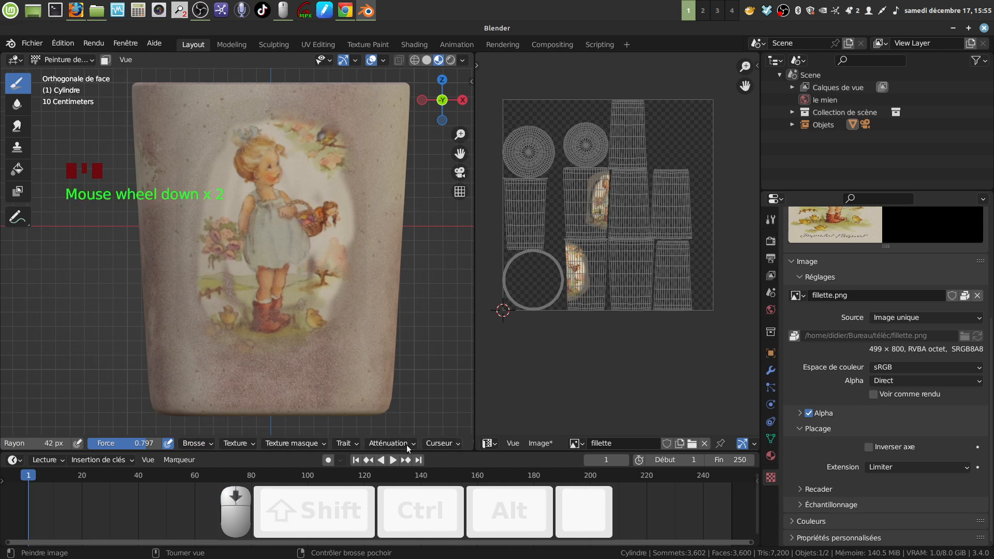
pyautogui.click(413, 444)
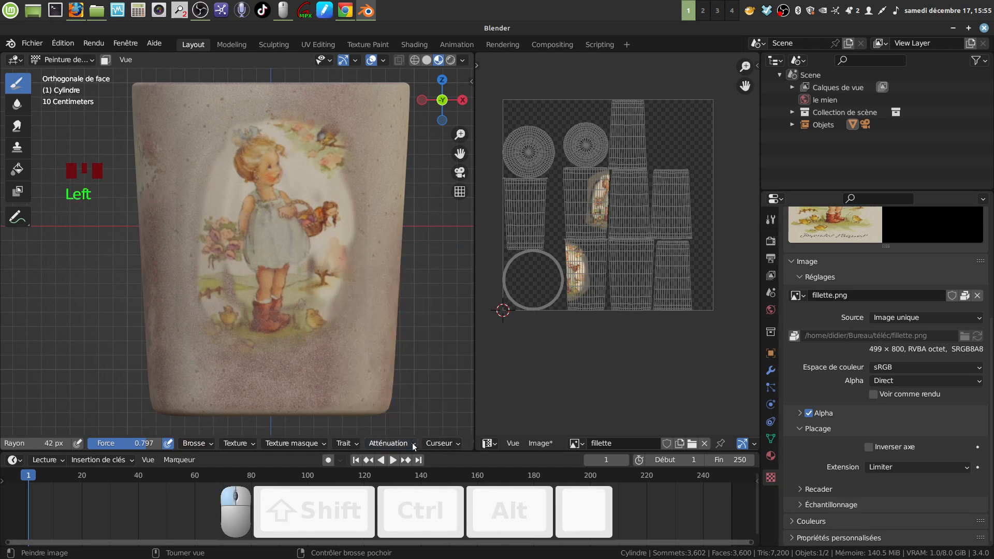
pyautogui.scroll(-4, 422, 443)
pyautogui.click(378, 444)
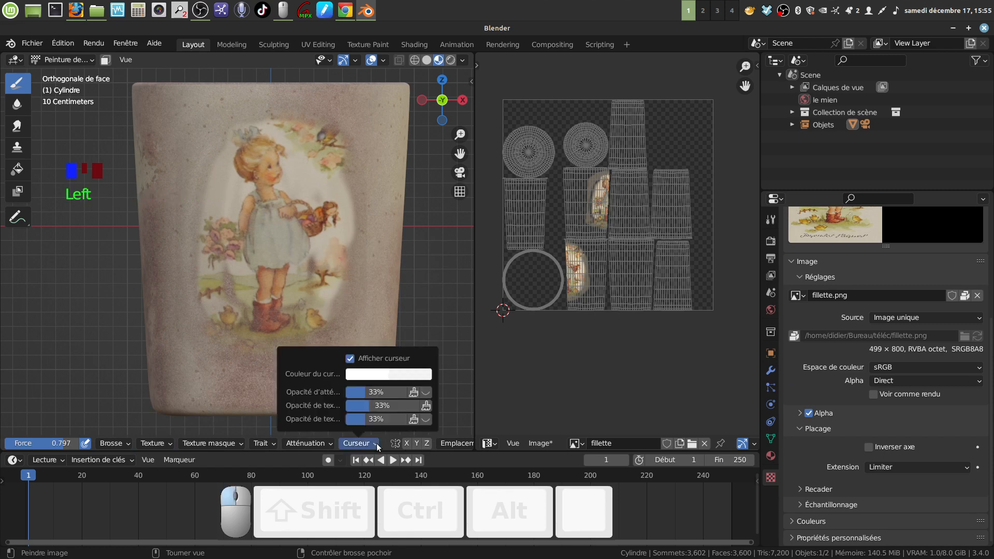
pyautogui.click(377, 444)
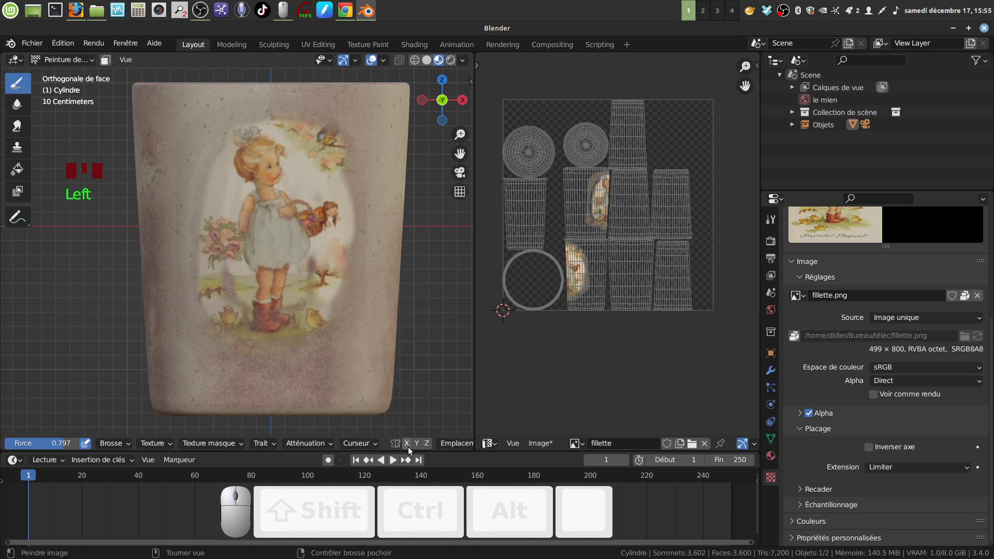
pyautogui.click(374, 445)
pyautogui.scroll(-2, 429, 443)
pyautogui.scroll(-3, 430, 443)
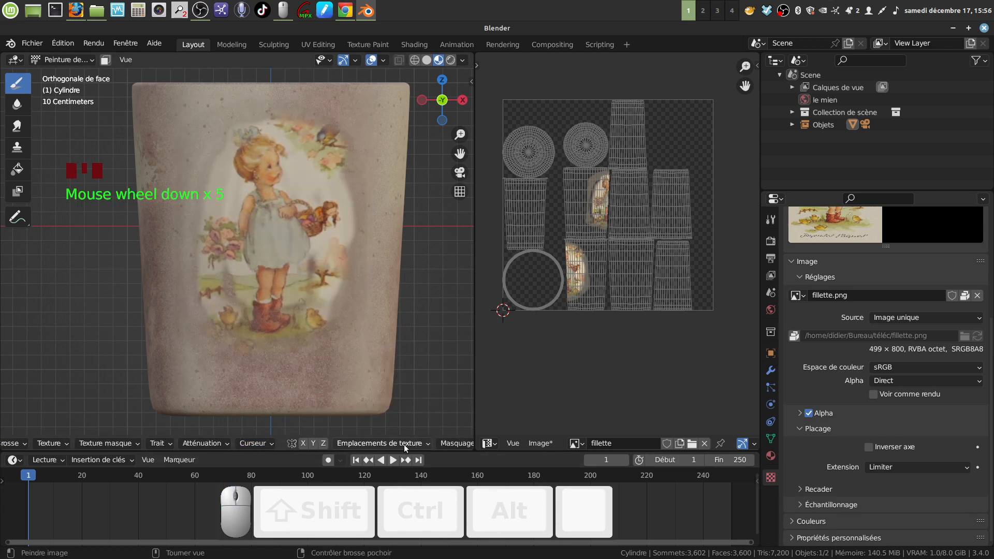
pyautogui.scroll(-6, 418, 444)
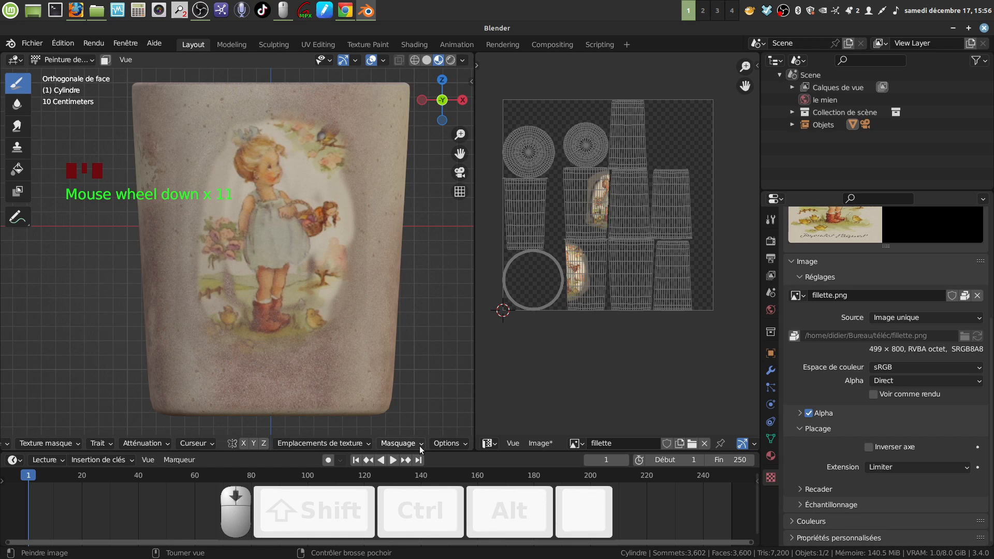
# Step: Examine the painting options and the stencil and cavity masking settings for texture painting
pyautogui.click(463, 444)
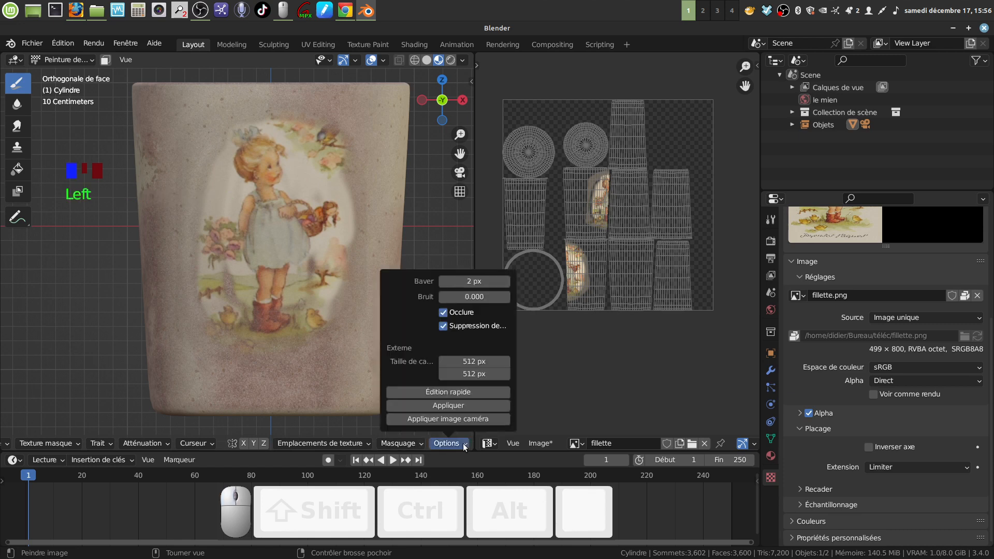
pyautogui.click(463, 444)
pyautogui.click(422, 444)
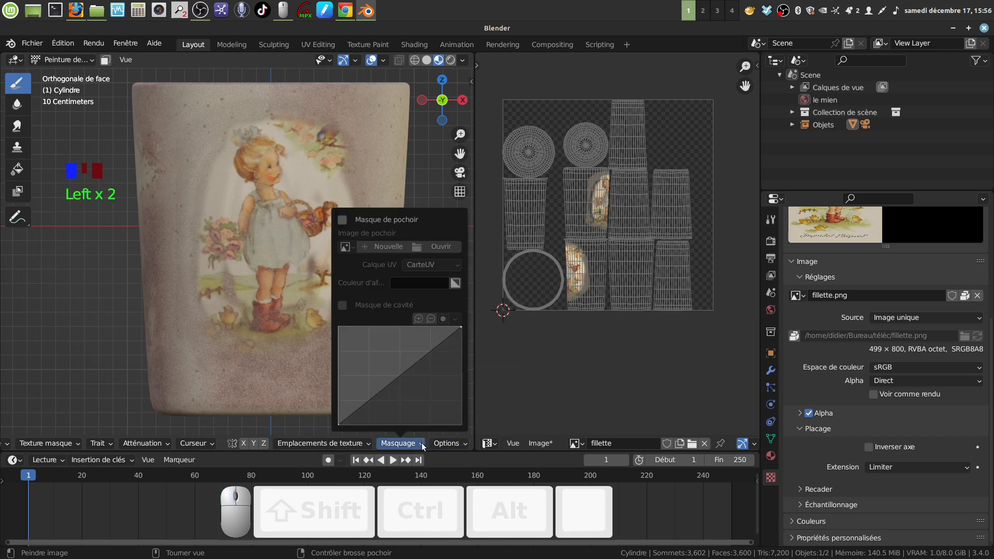
pyautogui.scroll(9, 374, 446)
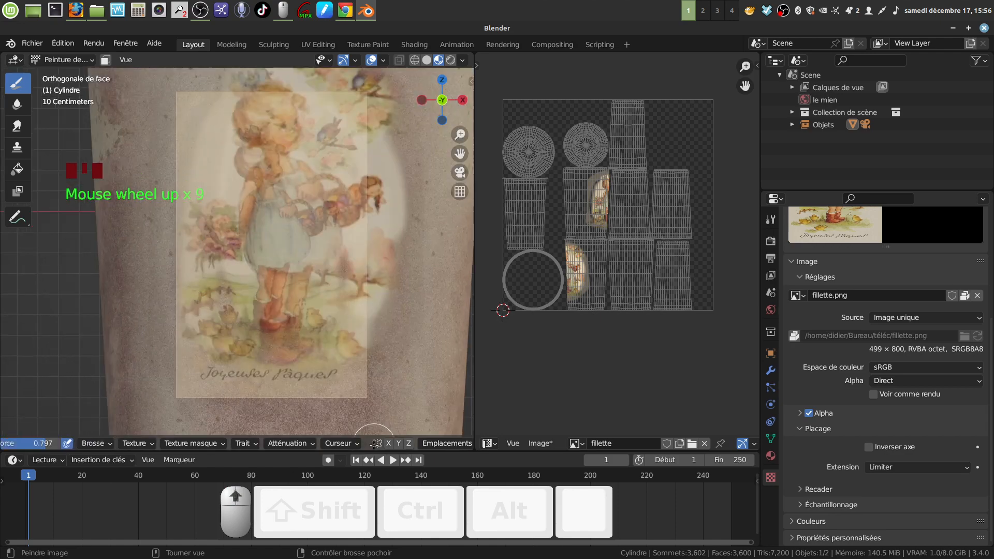
pyautogui.scroll(-8, 374, 432)
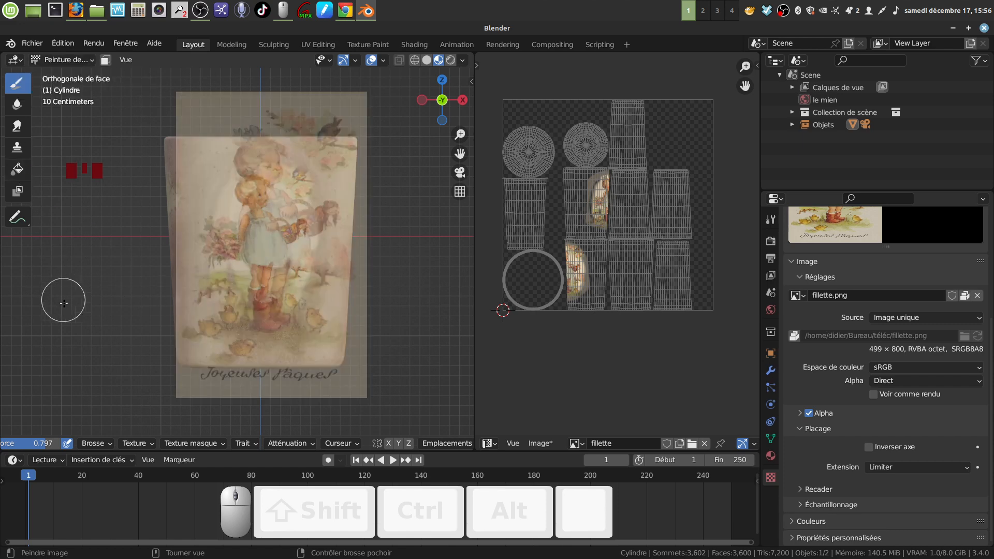
# Step: Switch the cup from Texture Paint to Object mode and display it with rendered viewport shading
pyautogui.click(23, 61)
pyautogui.click(54, 367)
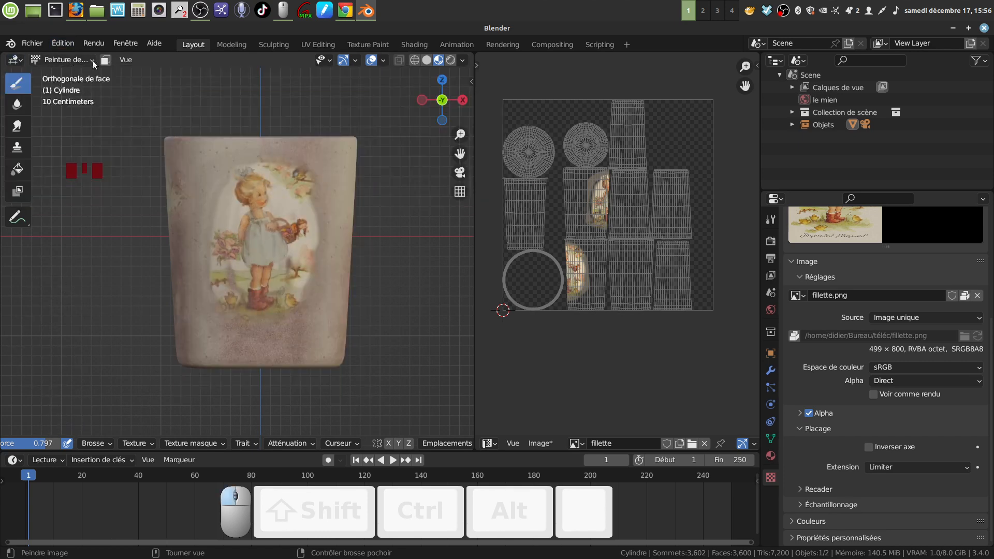
pyautogui.click(88, 60)
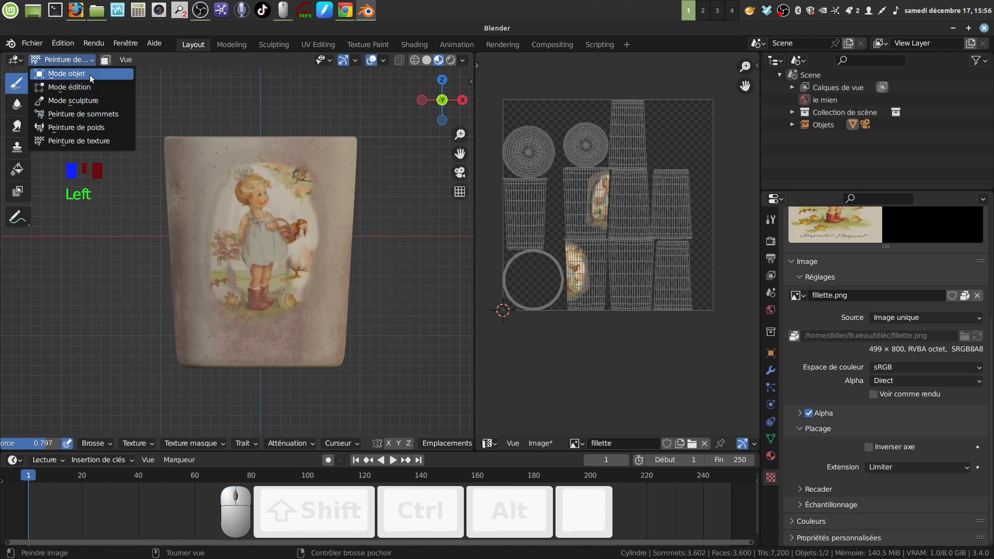
pyautogui.click(89, 75)
pyautogui.moveTo(393, 282); pyautogui.dragTo(459, 314, button='middle')
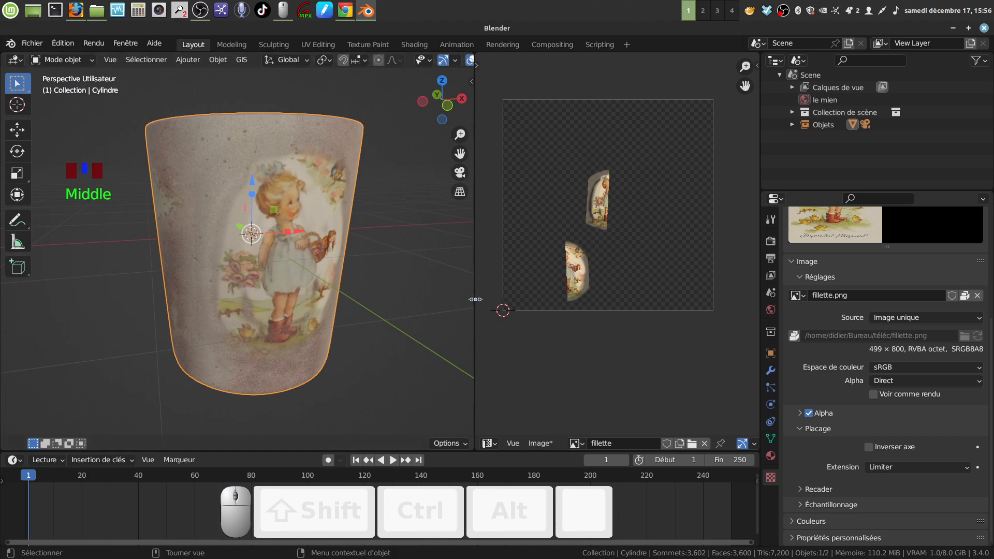
pyautogui.scroll(-3, 466, 62)
pyautogui.scroll(-3, 461, 61)
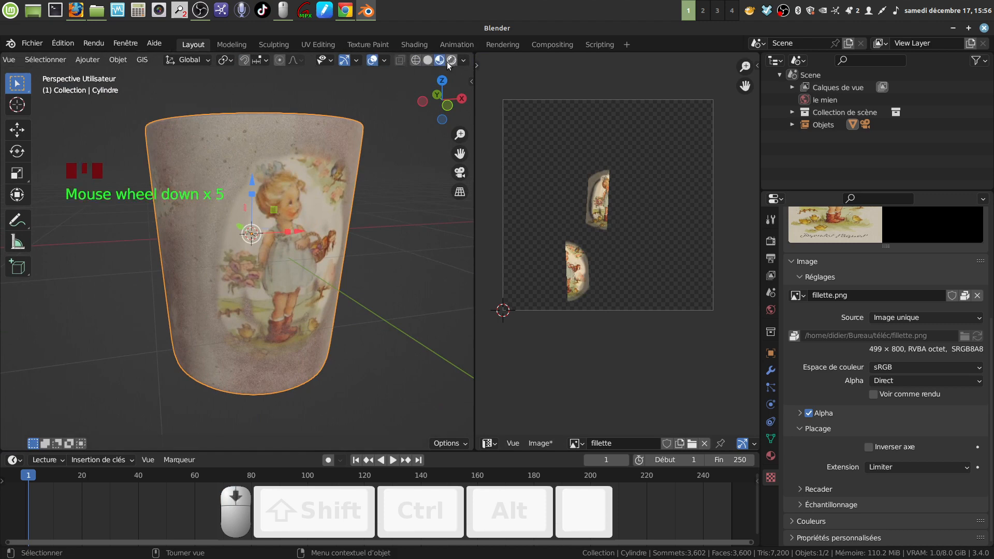
pyautogui.click(452, 61)
# Step: Inspect the painted girl illustration on the rendered cup from several angles
pyautogui.moveTo(323, 282)
pyautogui.mouseDown(button='middle')
pyautogui.moveTo(265, 255)
pyautogui.moveTo(322, 244)
pyautogui.moveTo(375, 291)
pyautogui.moveTo(340, 318)
pyautogui.moveTo(269, 280)
pyautogui.moveTo(259, 263)
pyautogui.moveTo(293, 236)
pyautogui.moveTo(346, 237)
pyautogui.moveTo(393, 293)
pyautogui.moveTo(386, 331)
pyautogui.moveTo(337, 358)
pyautogui.moveTo(245, 244)
pyautogui.moveTo(316, 270)
pyautogui.moveTo(280, 294)
pyautogui.moveTo(181, 270)
pyautogui.moveTo(297, 250)
pyautogui.moveTo(312, 262)
pyautogui.moveTo(299, 258)
pyautogui.mouseUp(button='middle')
pyautogui.moveTo(225, 203); pyautogui.dragTo(218, 165, button='middle')
pyautogui.moveTo(204, 297); pyautogui.dragTo(247, 163, button='middle')
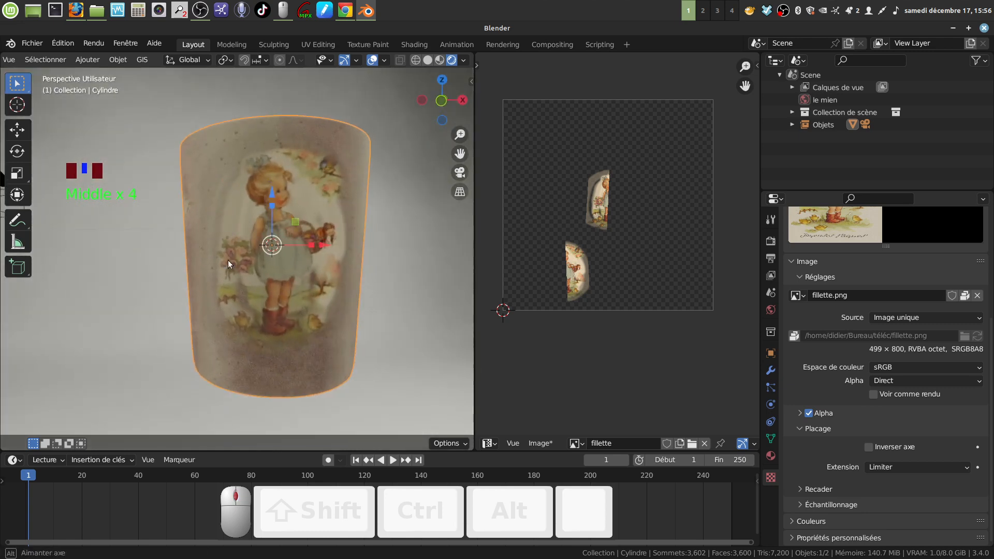
pyautogui.moveTo(227, 260)
pyautogui.mouseDown(button='middle')
pyautogui.moveTo(162, 255)
pyautogui.moveTo(226, 259)
pyautogui.mouseUp(button='middle')
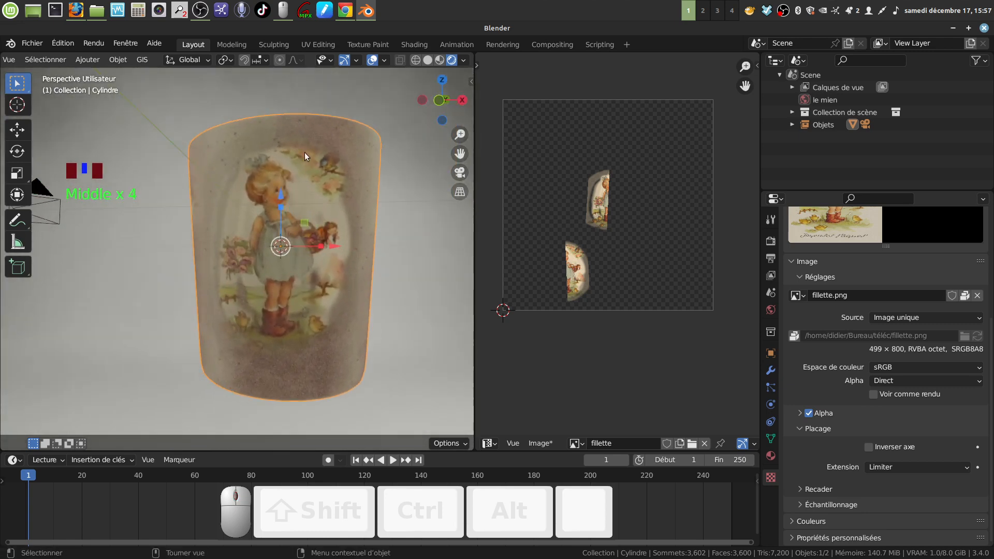
pyautogui.moveTo(362, 226)
pyautogui.mouseDown(button='middle')
pyautogui.moveTo(384, 246)
pyautogui.moveTo(360, 235)
pyautogui.mouseUp(button='middle')
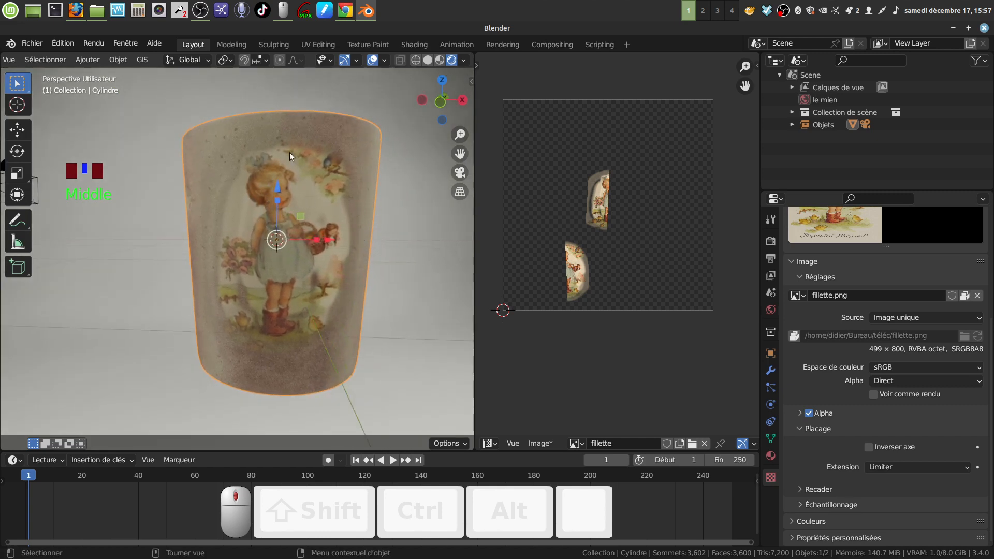
pyautogui.moveTo(227, 197)
pyautogui.mouseDown(button='middle')
pyautogui.moveTo(325, 160)
pyautogui.moveTo(355, 197)
pyautogui.moveTo(336, 240)
pyautogui.moveTo(276, 271)
pyautogui.moveTo(215, 203)
pyautogui.moveTo(237, 197)
pyautogui.mouseUp(button='middle')
pyautogui.scroll(-3, 271, 222)
pyautogui.keyDown('shift'); pyautogui.moveTo(275, 228); pyautogui.dragTo(246, 226, button='middle'); pyautogui.keyUp('shift')
# Step: Deselect the cup and examine its painted decoration without the selection outline, from nearby and varied angles
pyautogui.click(333, 271)
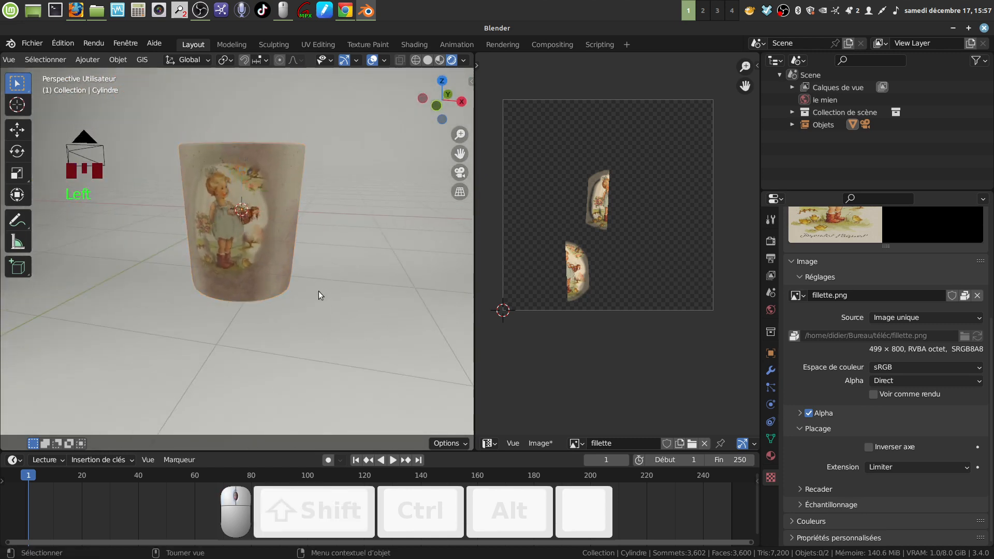
pyautogui.scroll(2, 315, 284)
pyautogui.moveTo(310, 276); pyautogui.dragTo(393, 280, button='middle')
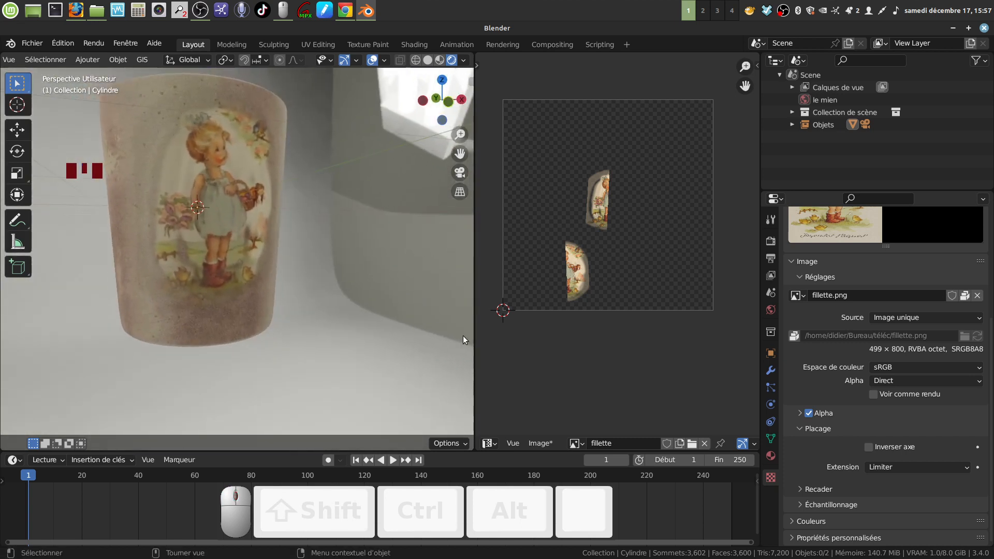
pyautogui.keyDown('shift'); pyautogui.moveTo(291, 259); pyautogui.dragTo(280, 278, button='middle'); pyautogui.keyUp('shift')
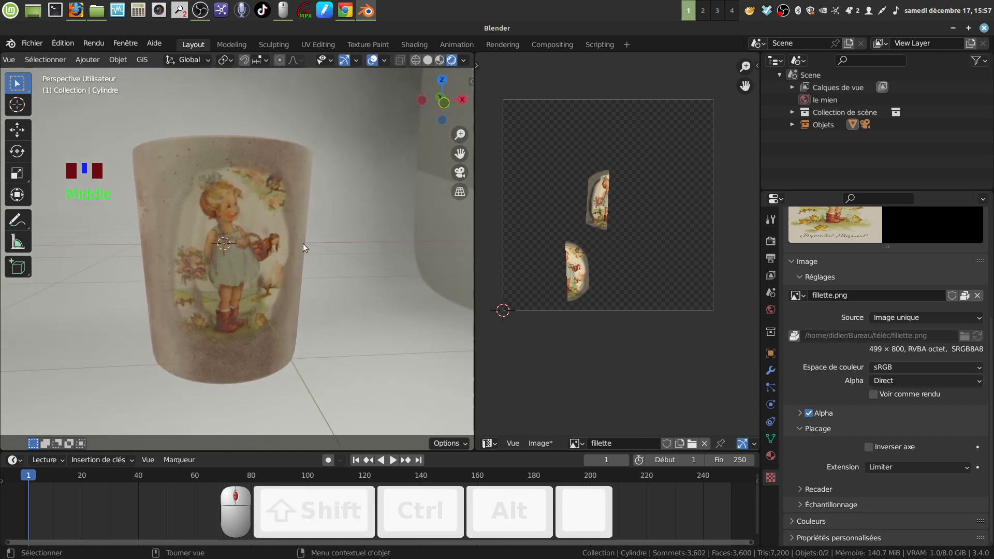
pyautogui.moveTo(301, 237)
pyautogui.mouseDown(button='middle')
pyautogui.moveTo(280, 253)
pyautogui.moveTo(300, 246)
pyautogui.mouseUp(button='middle')
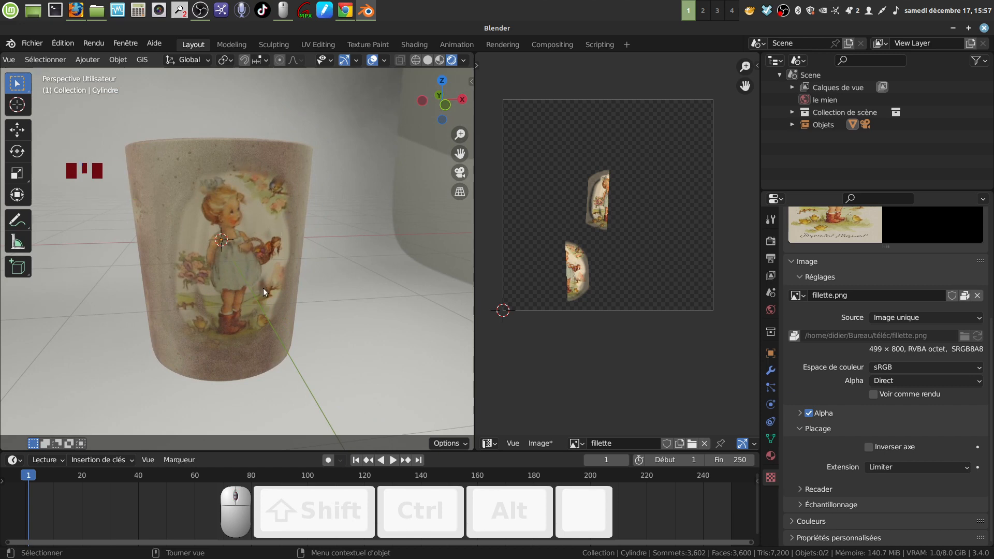
pyautogui.moveTo(263, 288); pyautogui.dragTo(244, 286, button='middle')
pyautogui.moveTo(206, 212); pyautogui.dragTo(228, 228, button='middle')
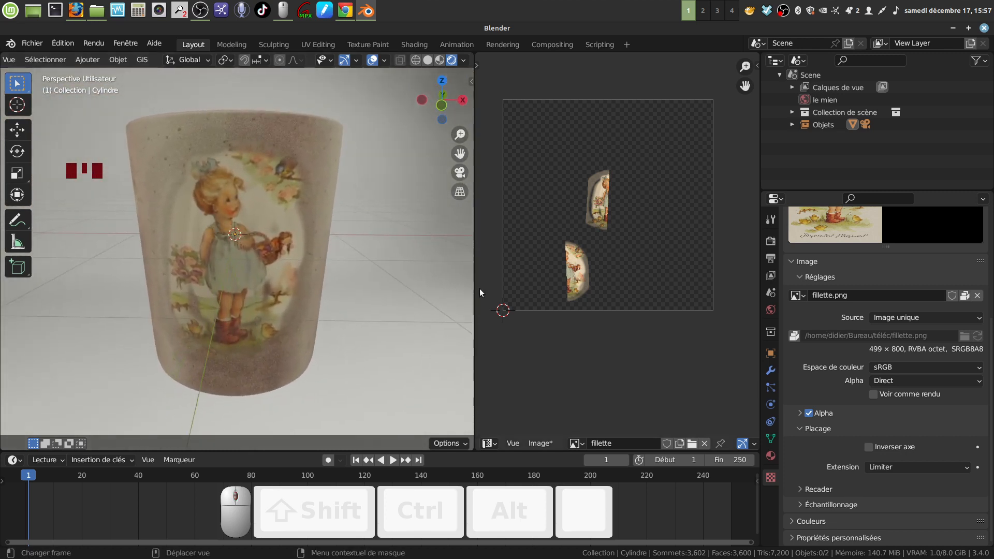
pyautogui.moveTo(271, 257); pyautogui.dragTo(318, 239, button='middle')
pyautogui.moveTo(475, 259); pyautogui.dragTo(519, 259)
pyautogui.moveTo(383, 288)
pyautogui.mouseDown(button='middle')
pyautogui.moveTo(443, 272)
pyautogui.moveTo(377, 285)
pyautogui.mouseUp(button='middle')
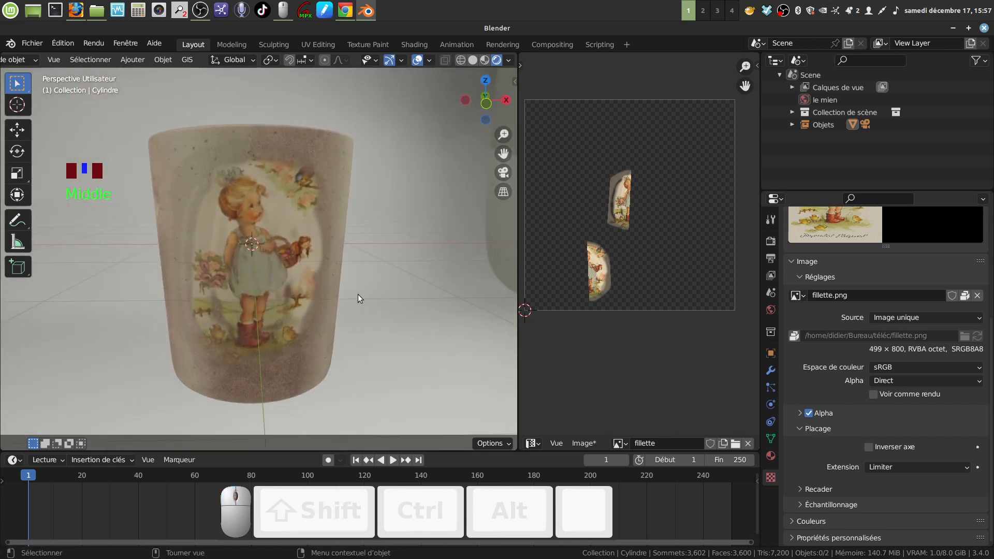
pyautogui.moveTo(357, 304); pyautogui.dragTo(346, 306, button='middle')
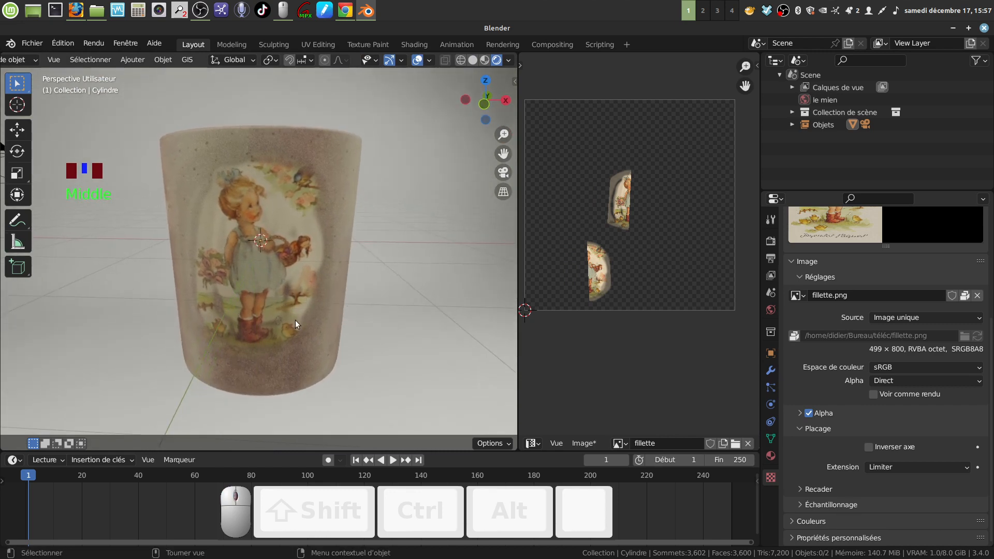
pyautogui.scroll(3, 295, 320)
pyautogui.moveTo(299, 269)
pyautogui.mouseDown(button='middle')
pyautogui.moveTo(234, 269)
pyautogui.moveTo(251, 246)
pyautogui.moveTo(309, 256)
pyautogui.moveTo(297, 267)
pyautogui.mouseUp(button='middle')
pyautogui.scroll(-2, 296, 267)
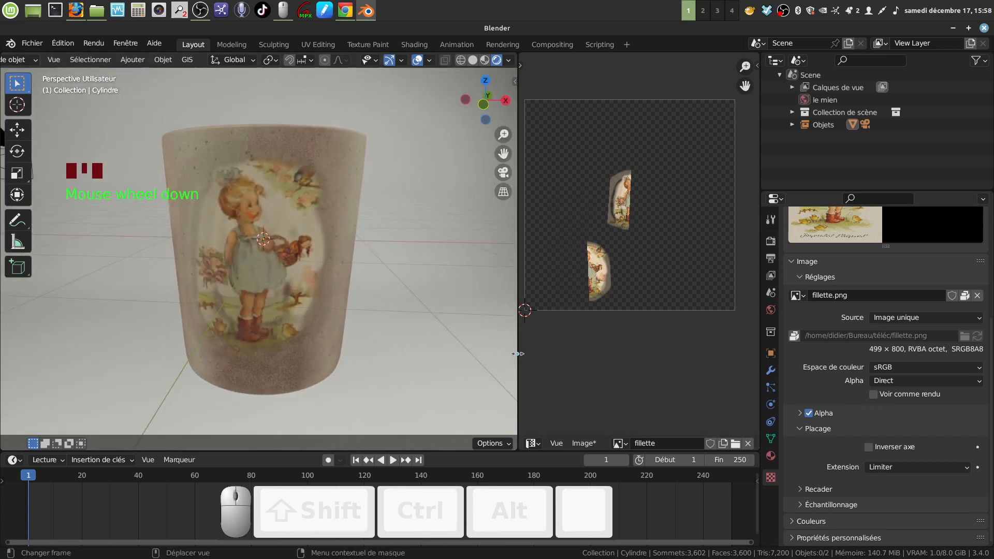
# Step: Pack the painted fillette image into the Blender file
pyautogui.moveTo(518, 354); pyautogui.dragTo(358, 352)
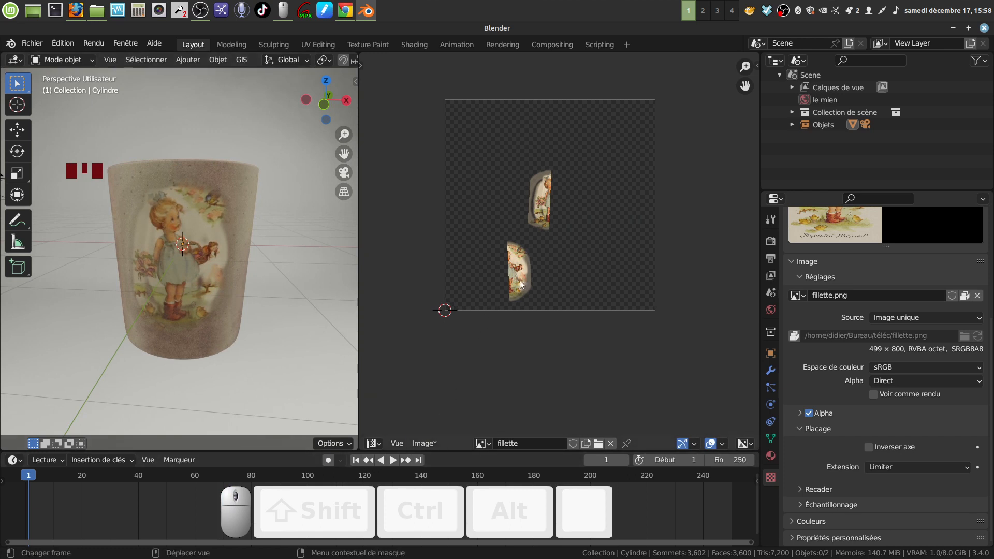
pyautogui.click(422, 444)
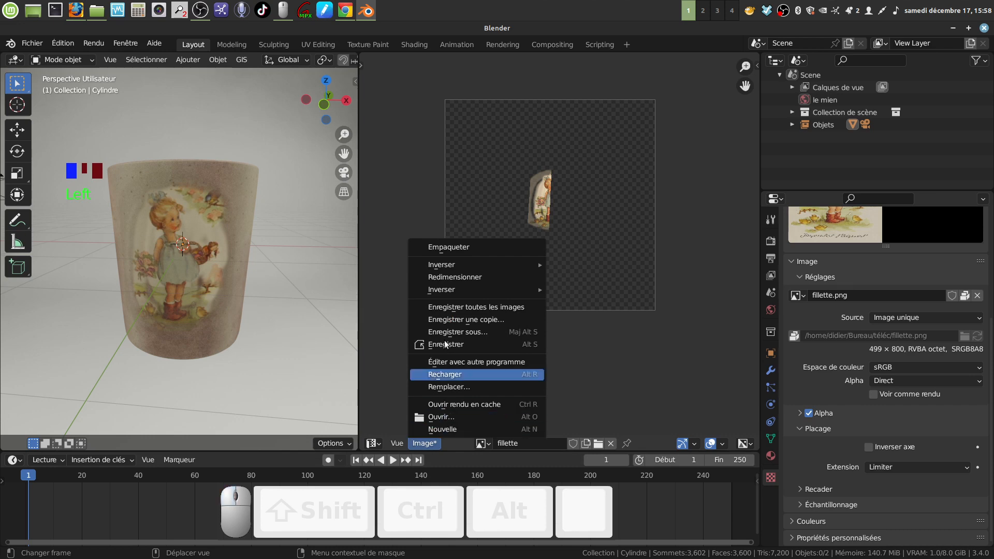
pyautogui.click(420, 249)
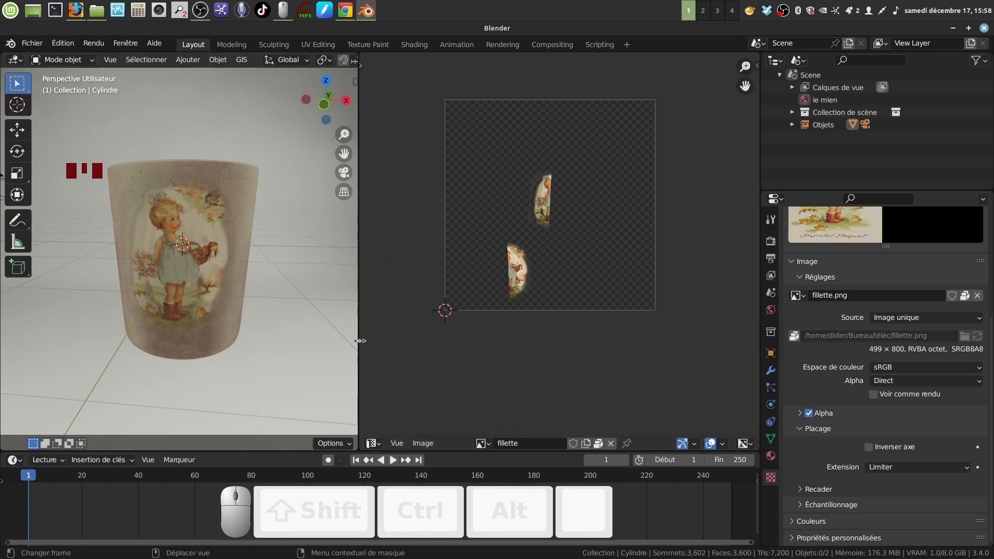
pyautogui.moveTo(360, 340); pyautogui.dragTo(410, 348)
pyautogui.scroll(-2, 434, 350)
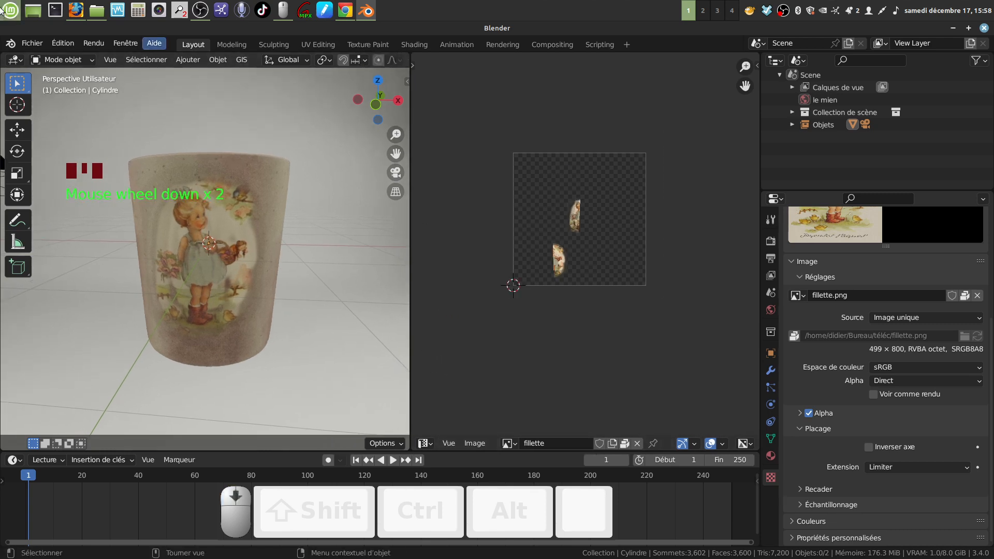
# Step: Save the project as sans_nom.blend in the téléc folder
pyautogui.click(31, 42)
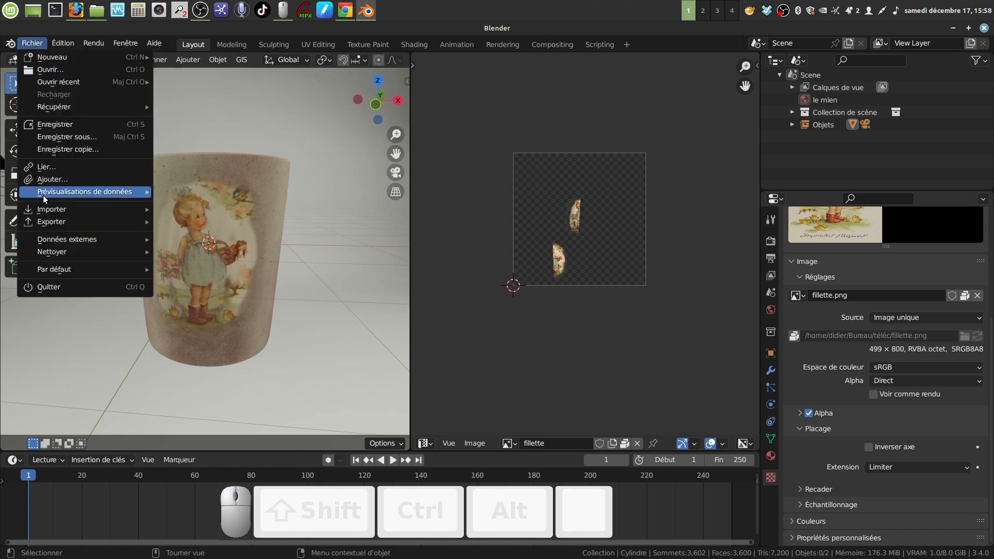
pyautogui.click(64, 137)
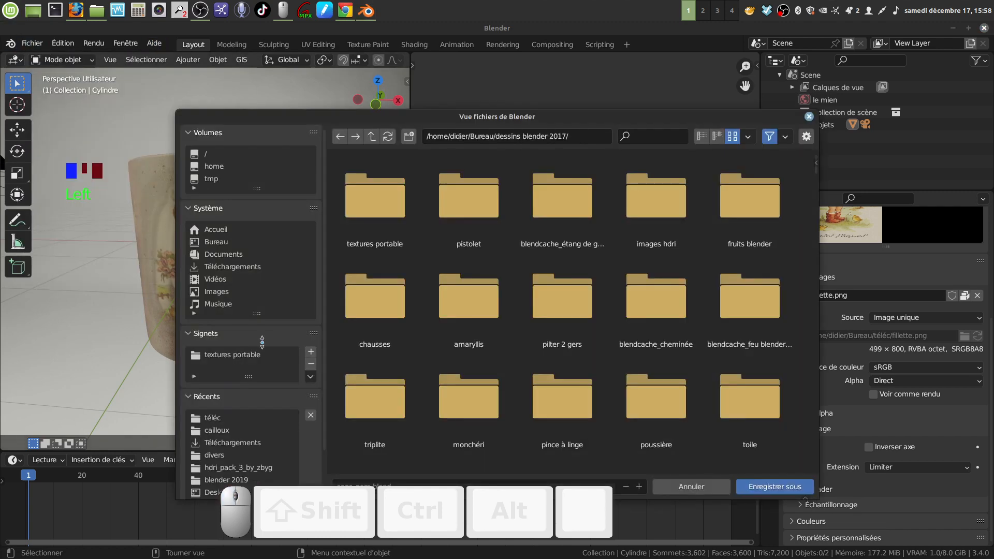
pyautogui.click(223, 419)
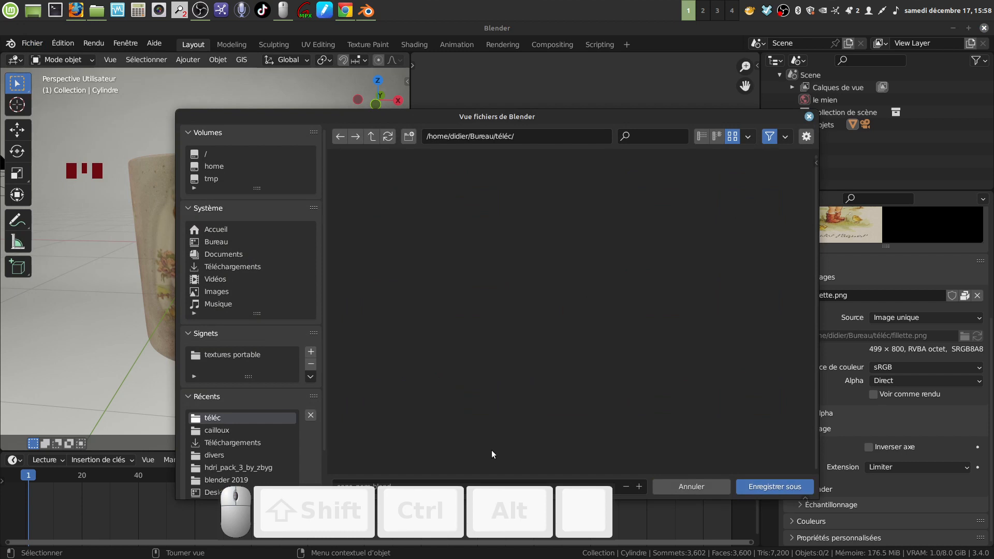
pyautogui.rightClick(284, 13)
pyautogui.click(278, 160)
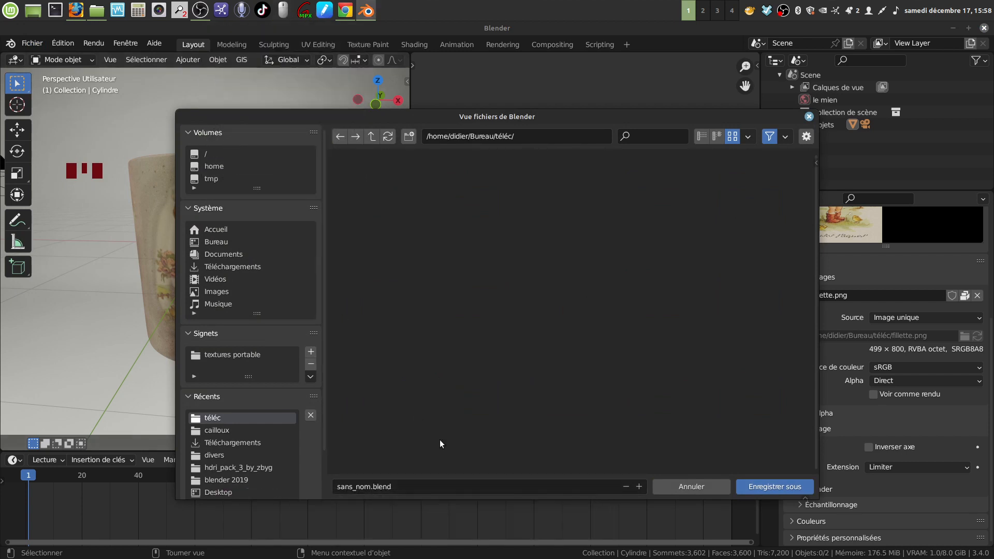
pyautogui.click(760, 490)
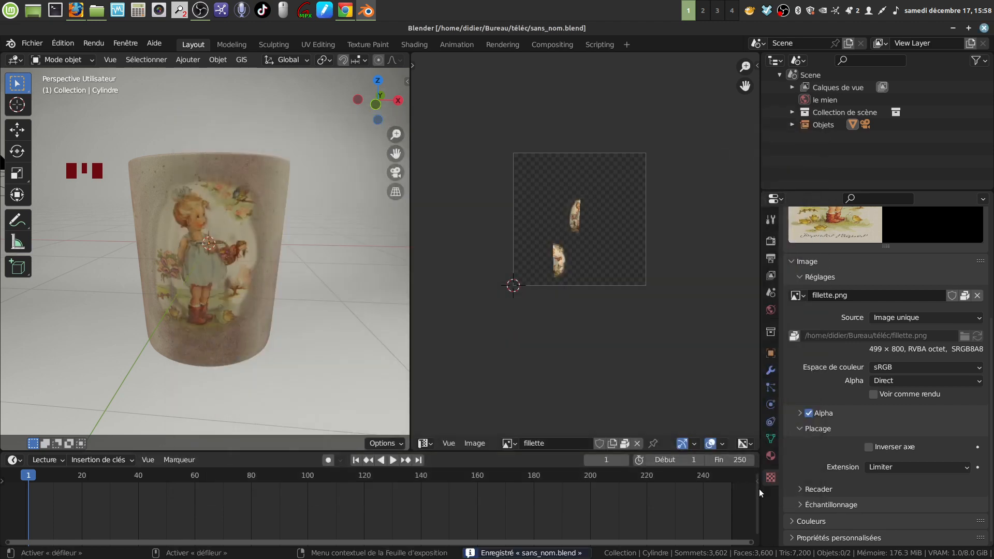
# Step: Close Blender and reopen sans_nom.blend from the téléc folder in the file manager
pyautogui.click(984, 28)
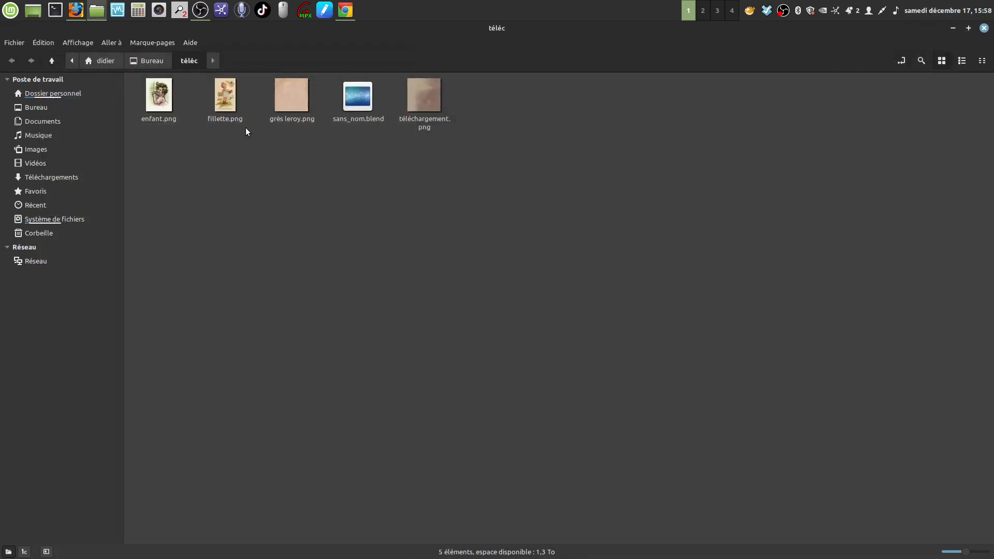
pyautogui.click(357, 102)
pyautogui.doubleClick(357, 102)
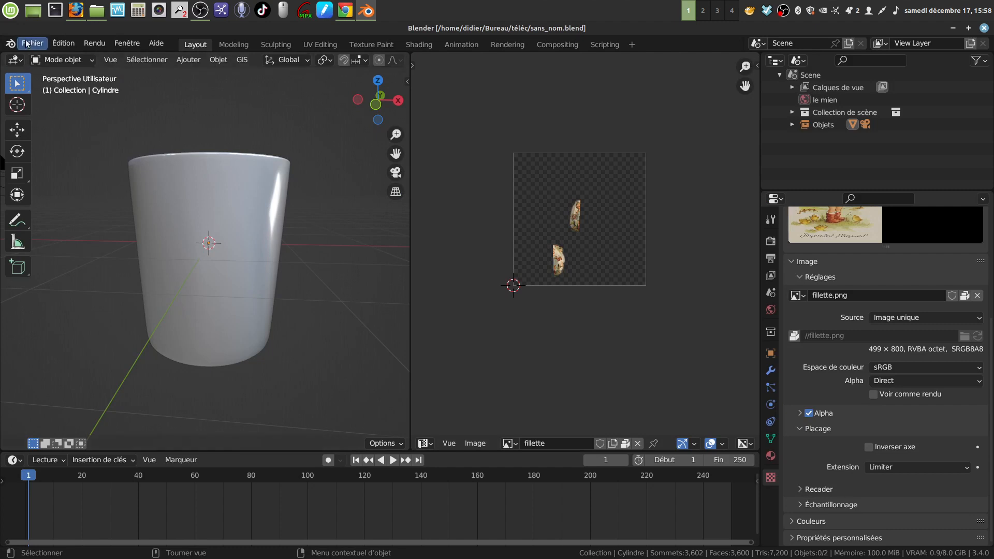
# Step: Display the reopened cup with rendered viewport shading, check its painted decoration and widen the 3D view
pyautogui.scroll(-5, 353, 59)
pyautogui.scroll(-3, 354, 59)
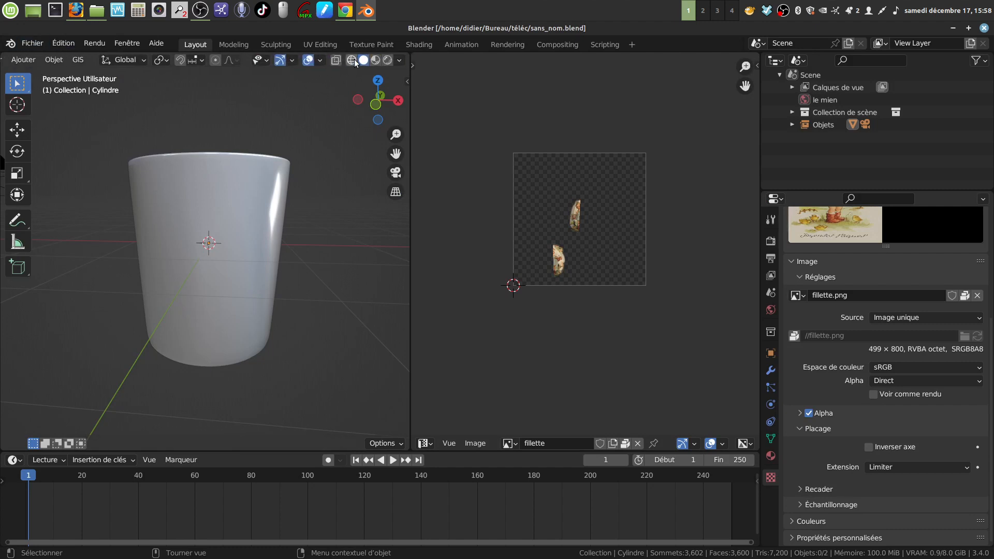
pyautogui.click(386, 61)
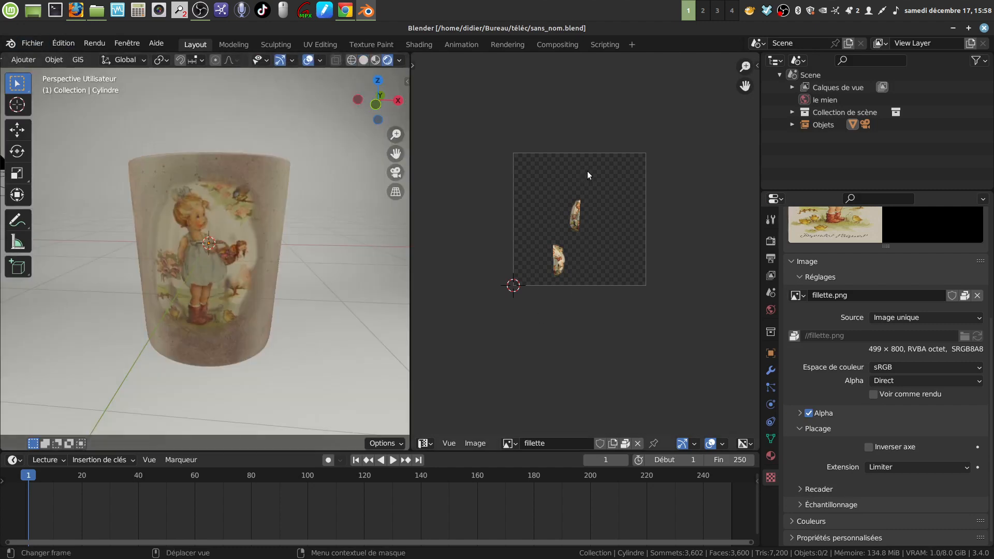
pyautogui.scroll(2, 273, 287)
pyautogui.moveTo(275, 288)
pyautogui.mouseDown(button='middle')
pyautogui.moveTo(314, 266)
pyautogui.moveTo(246, 279)
pyautogui.moveTo(242, 253)
pyautogui.moveTo(294, 275)
pyautogui.moveTo(271, 332)
pyautogui.moveTo(334, 352)
pyautogui.moveTo(365, 327)
pyautogui.moveTo(328, 279)
pyautogui.moveTo(265, 278)
pyautogui.moveTo(263, 242)
pyautogui.moveTo(301, 212)
pyautogui.moveTo(349, 258)
pyautogui.moveTo(349, 289)
pyautogui.moveTo(320, 303)
pyautogui.moveTo(274, 275)
pyautogui.mouseUp(button='middle')
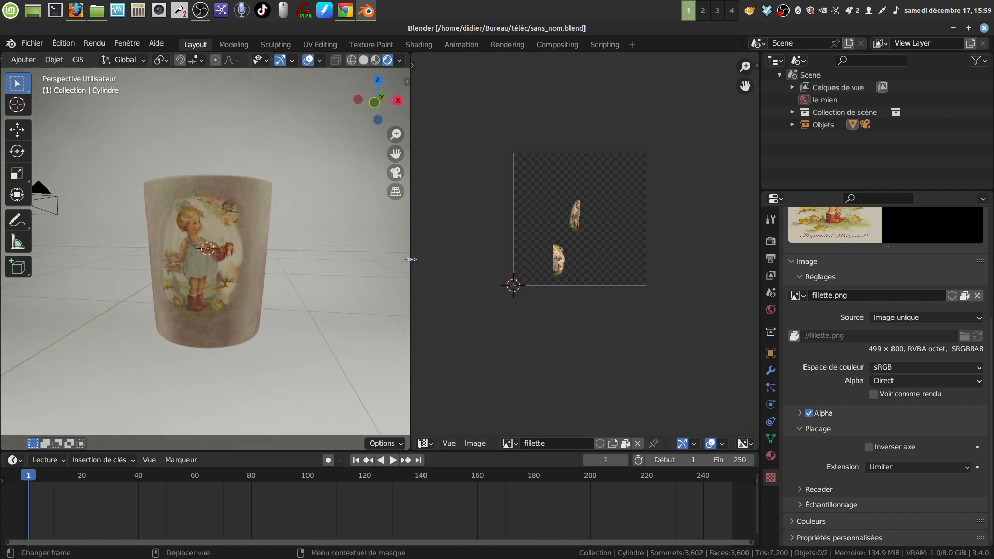
pyautogui.moveTo(415, 260); pyautogui.dragTo(472, 261)
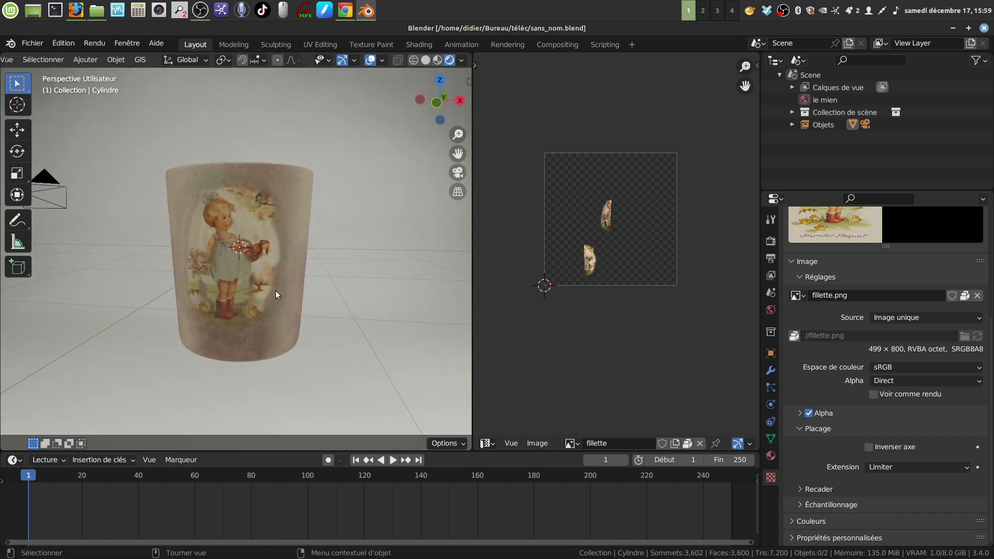